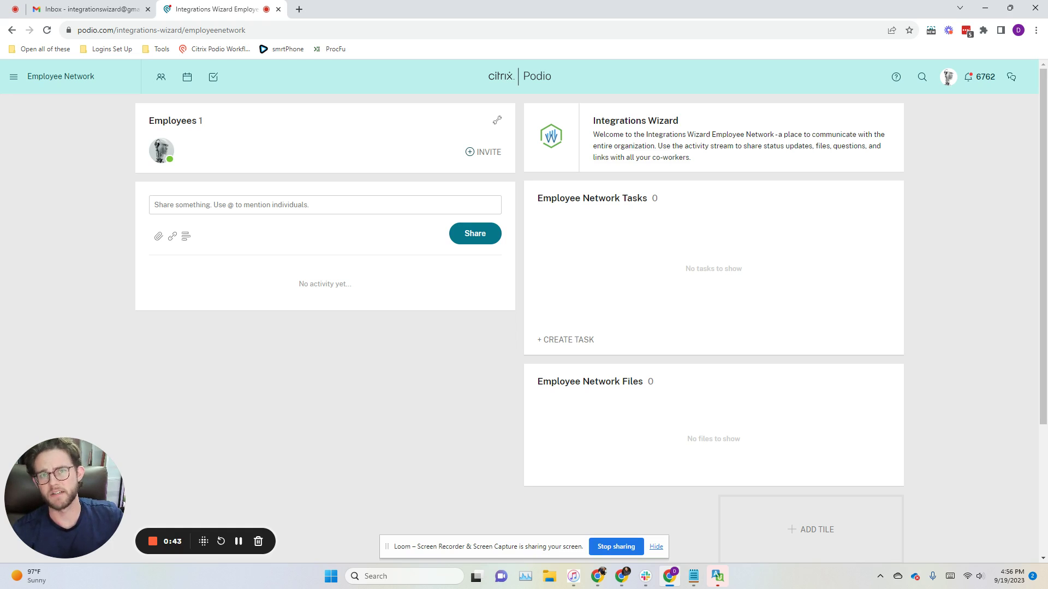
Step: Load the Integration Wizard Access form in a new tab from the first saved webform link in Notepad
{"action": "key", "text": "alt+Tab"}
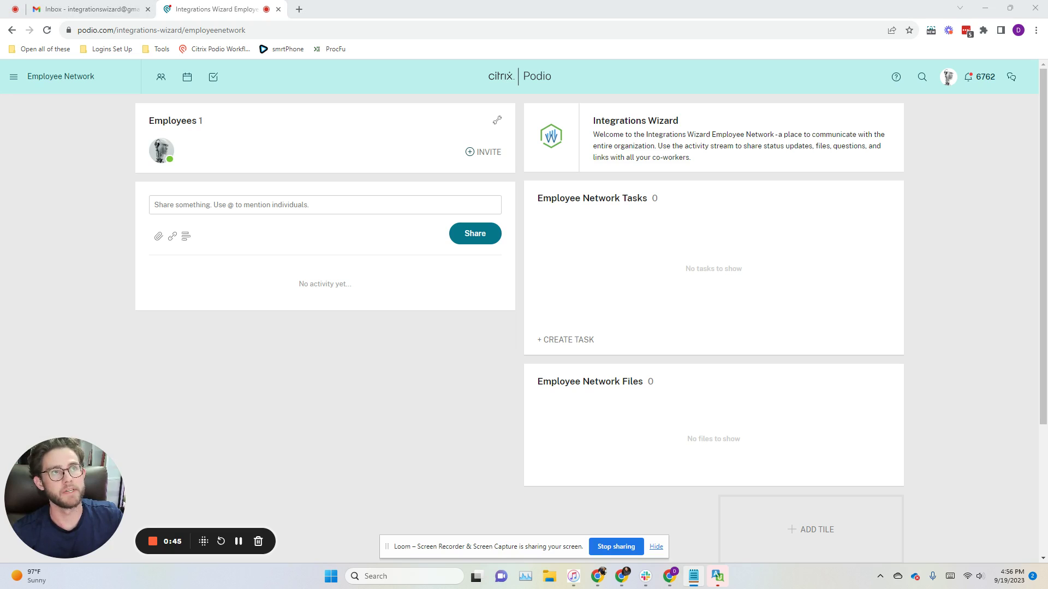
{"action": "left_click_drag", "start_coordinate": [120, 403], "coordinate": [604, 172]}
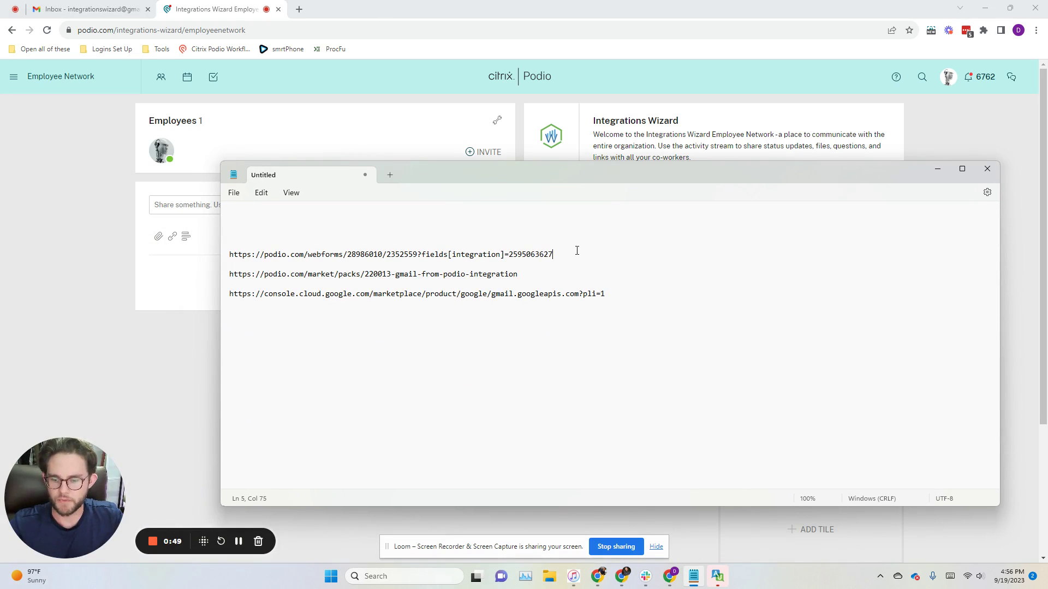
{"action": "left_click_drag", "start_coordinate": [578, 252], "coordinate": [232, 257]}
{"action": "key", "text": "ctrl+c"}
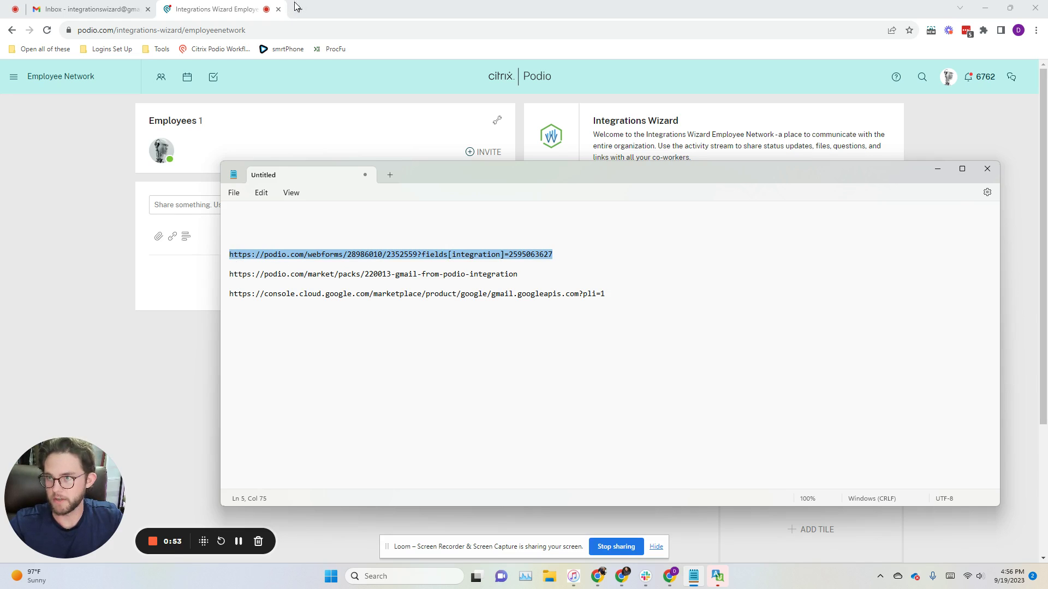
{"action": "left_click", "coordinate": [299, 9]}
{"action": "key", "text": "ctrl+v"}
{"action": "key", "text": "Return"}
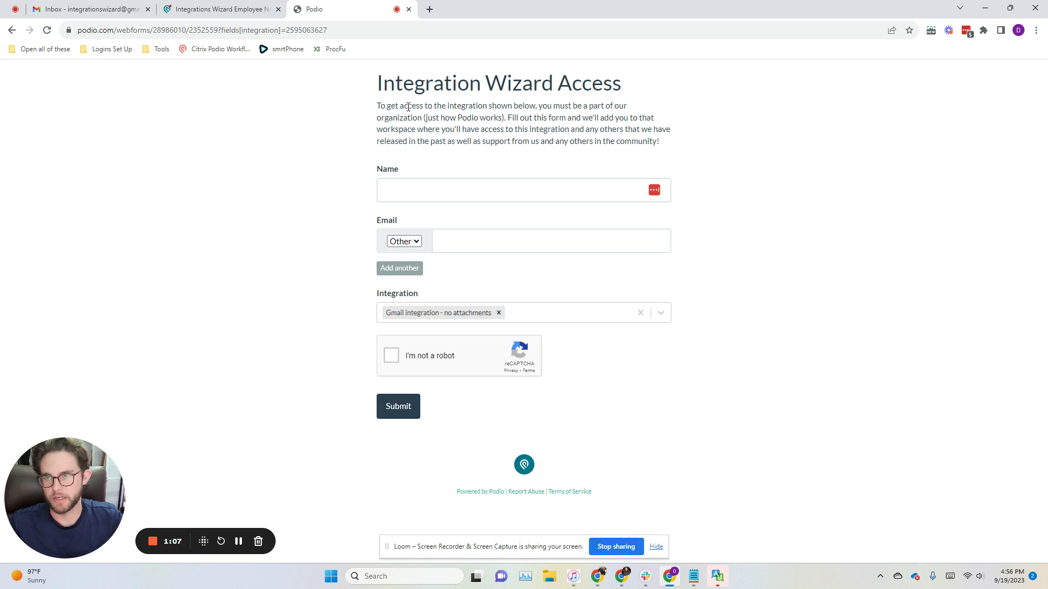
Step: Copy the second saved link, the Gmail From Podio pack address, from Notepad
{"action": "left_click", "coordinate": [693, 576]}
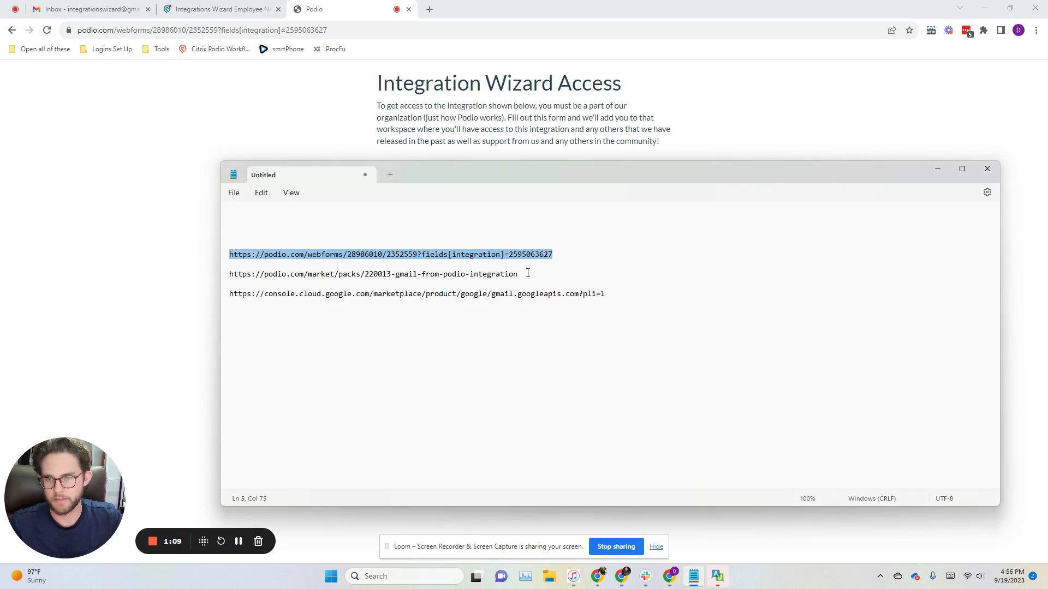
{"action": "left_click_drag", "start_coordinate": [527, 273], "coordinate": [229, 280]}
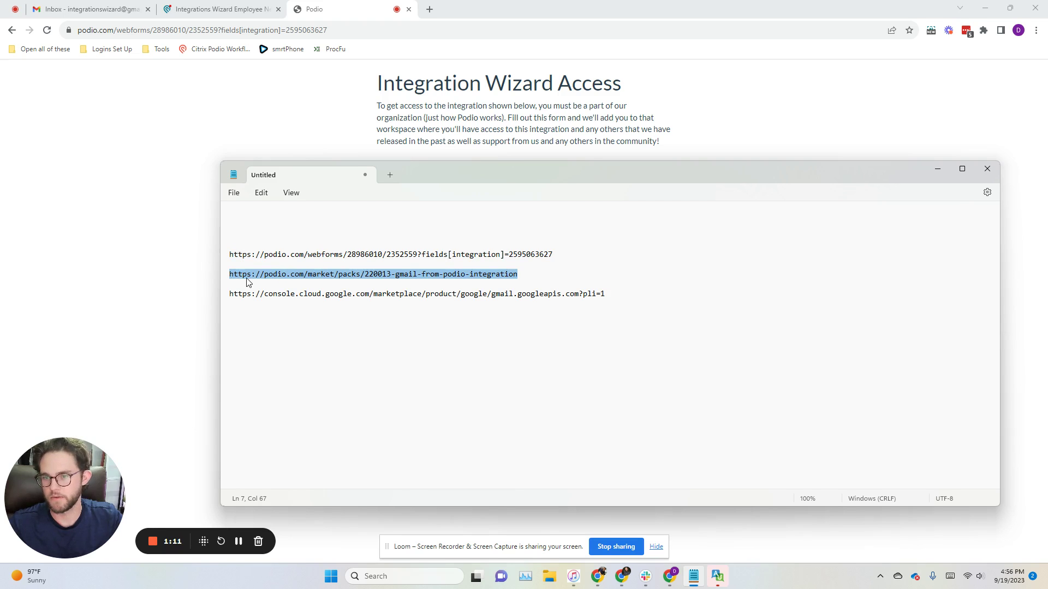
{"action": "right_click", "coordinate": [247, 282]}
{"action": "left_click", "coordinate": [292, 334]}
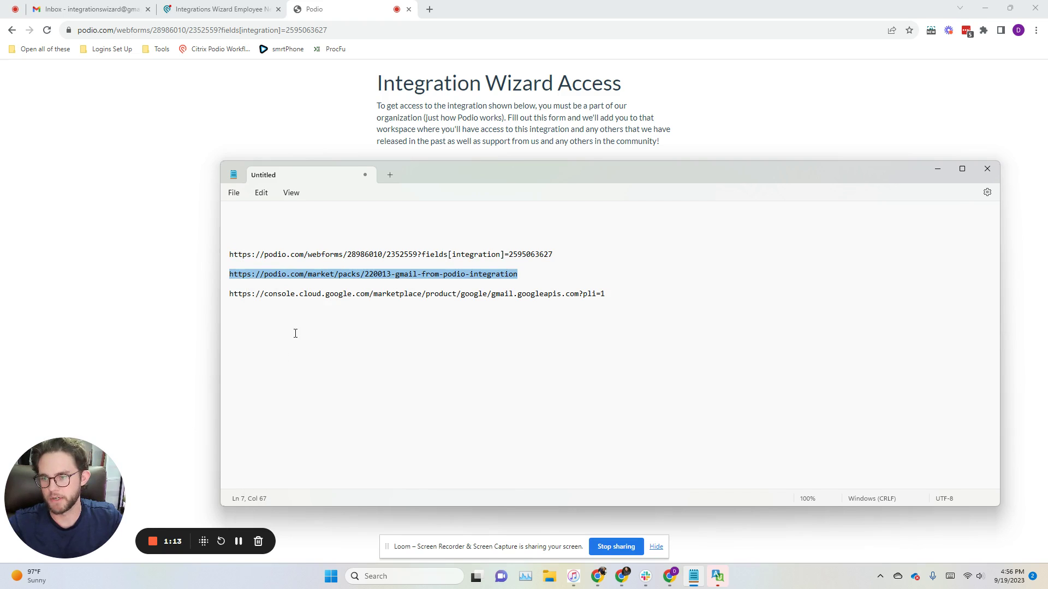
Step: Load the Gmail From Podio Integration pack page from the copied link, then check the workspace and account menus
{"action": "left_click", "coordinate": [437, 8]}
{"action": "key", "text": "ctrl+v"}
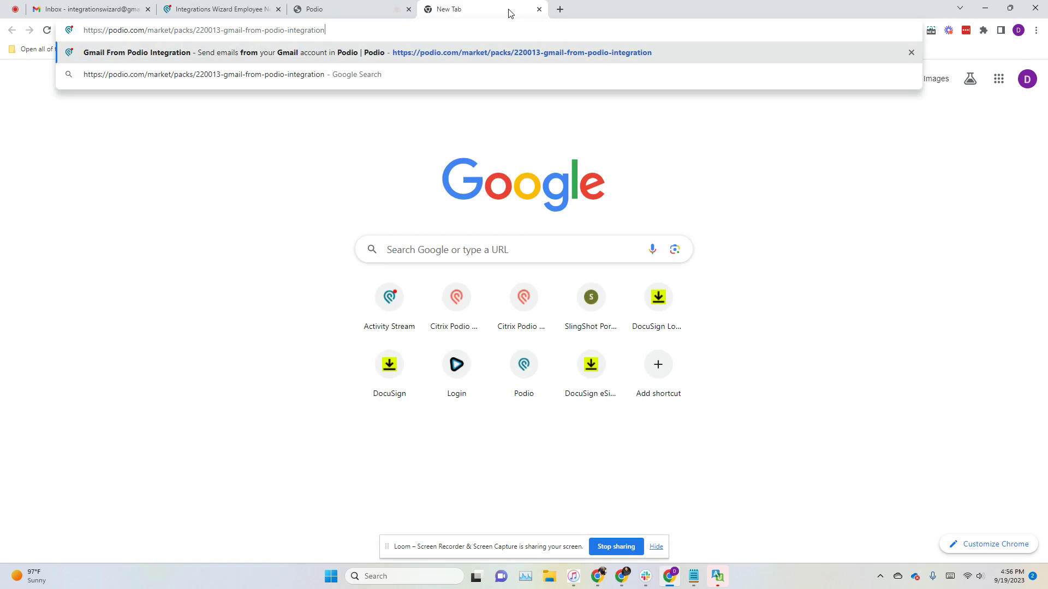
{"action": "key", "text": "Return"}
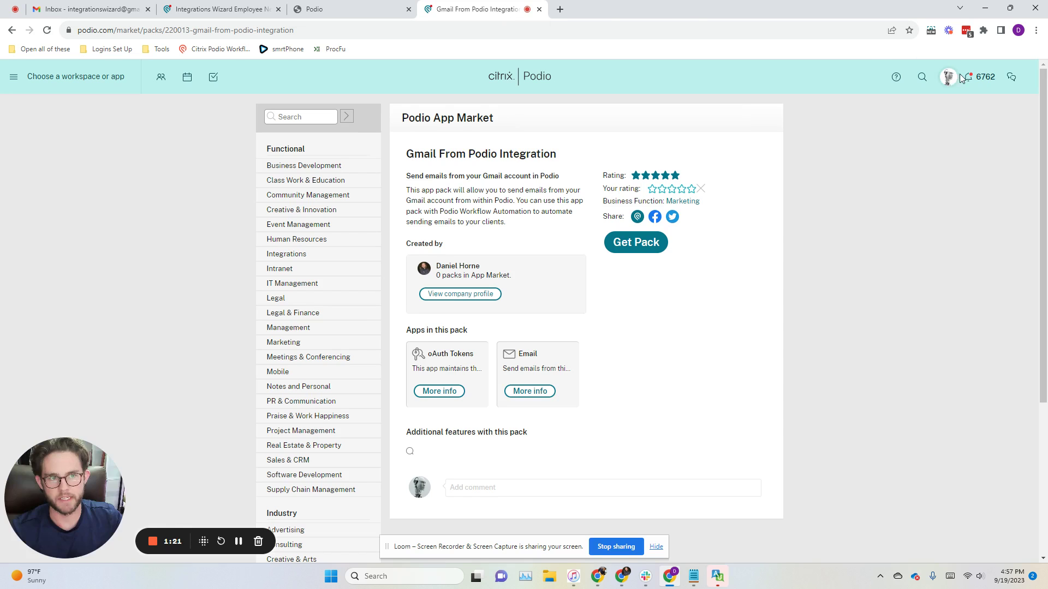
{"action": "left_click", "coordinate": [66, 76]}
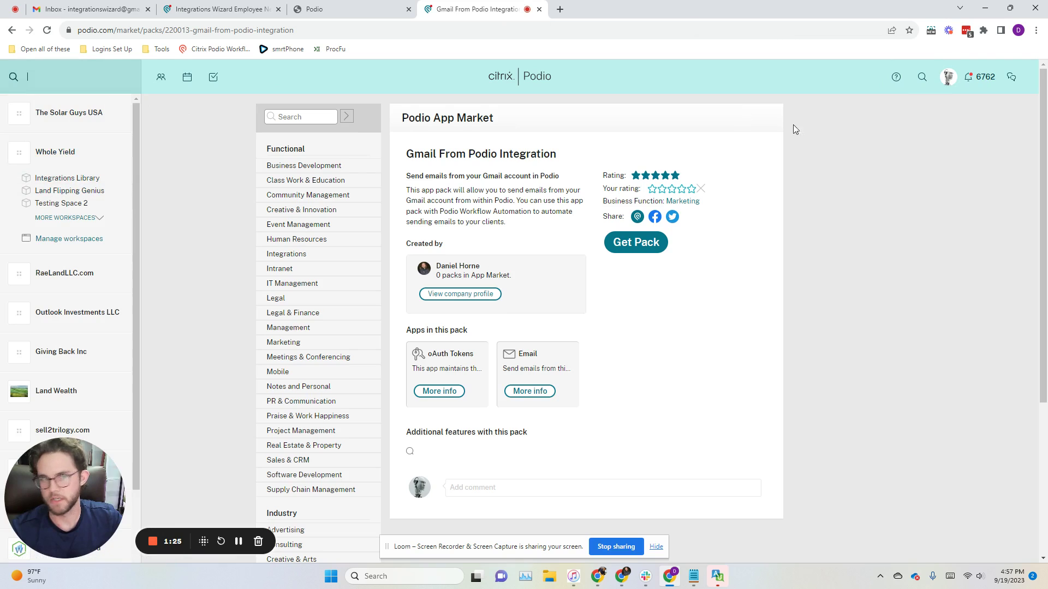
{"action": "left_click", "coordinate": [950, 78]}
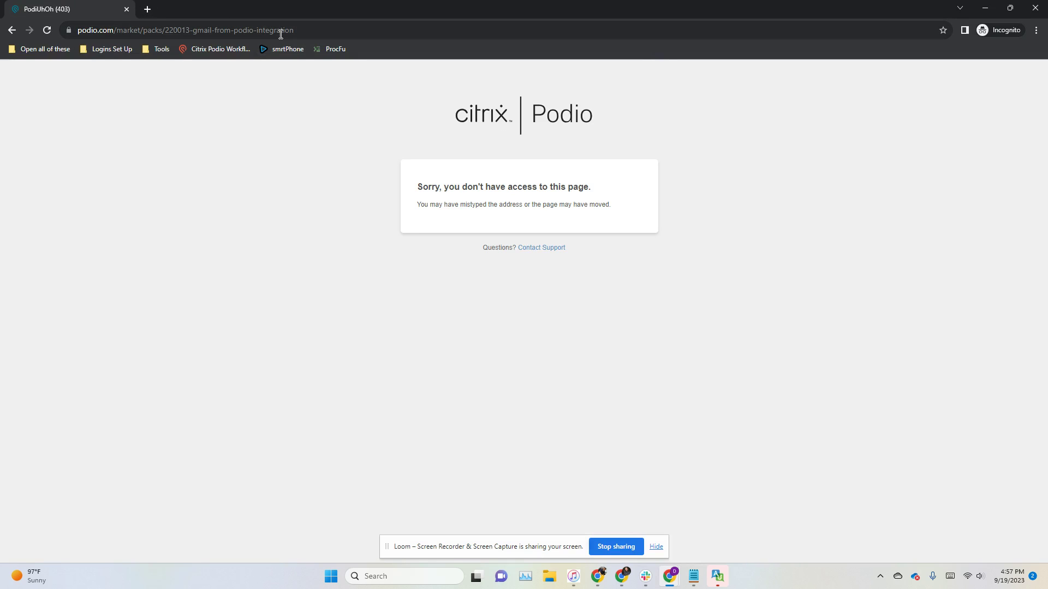
Step: Trim the address to load the Podio homepage, then close the private window and dismiss the account options
{"action": "left_click", "coordinate": [319, 33]}
{"action": "left_click_drag", "start_coordinate": [319, 33], "coordinate": [132, 32]}
{"action": "type", "text": "m"}
{"action": "key", "text": "Return"}
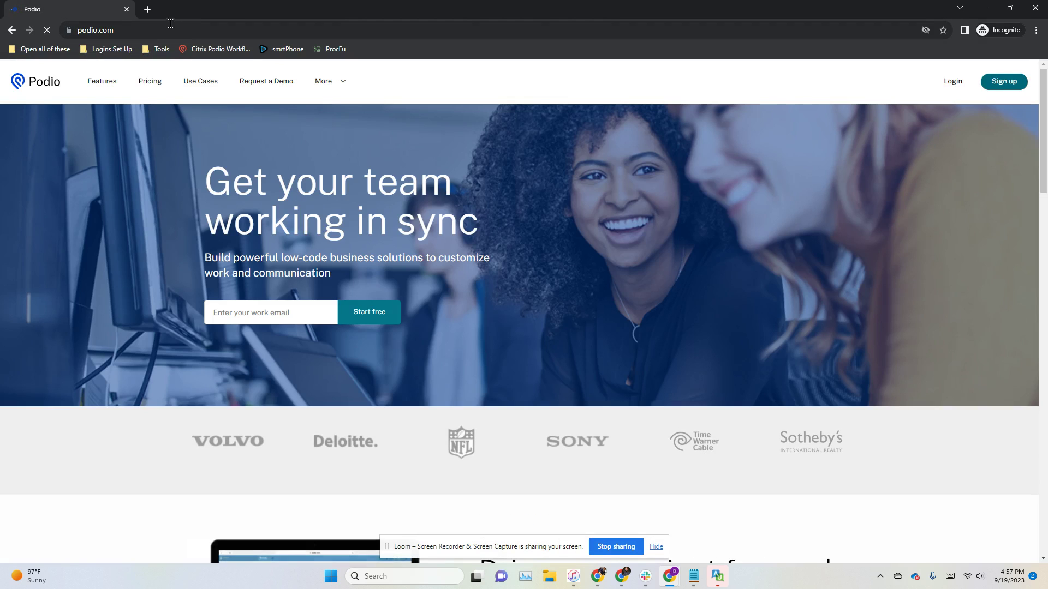
{"action": "left_click", "coordinate": [126, 9]}
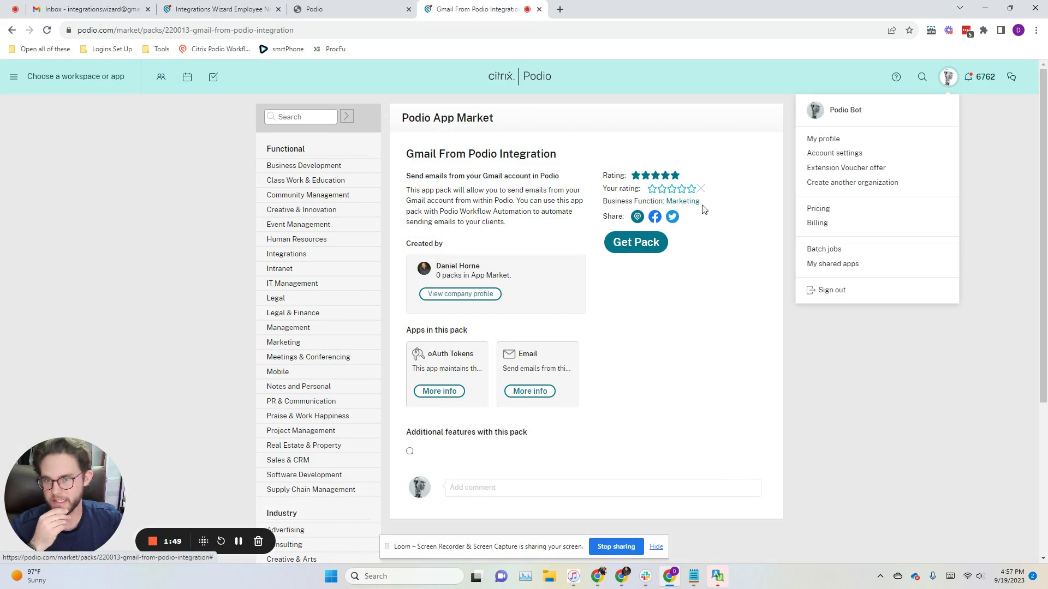
{"action": "left_click", "coordinate": [792, 333]}
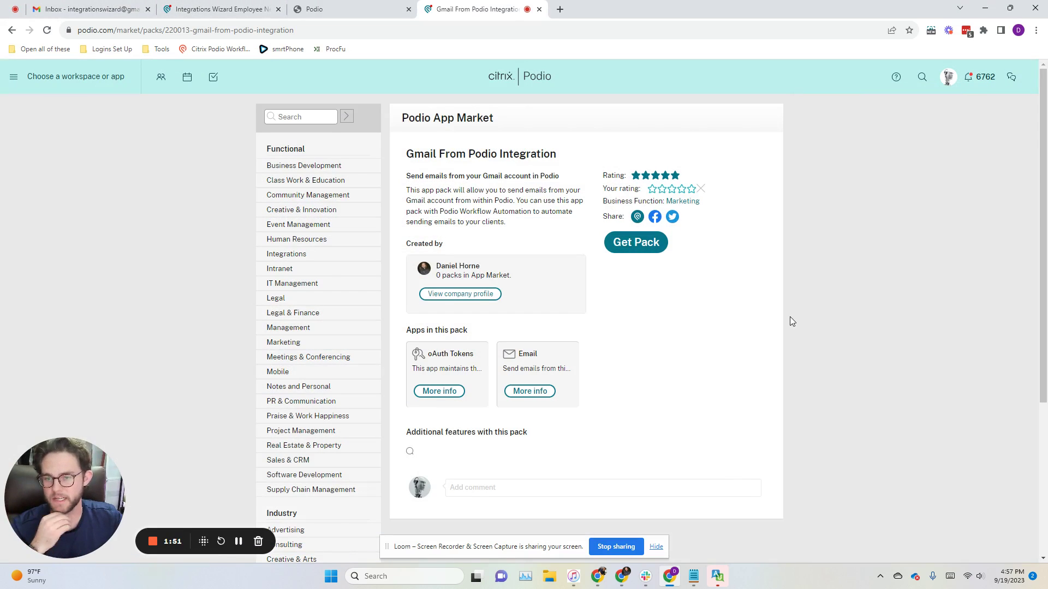
Step: Fill the access form's Name and Email fields with the requester's name and e-mail address
{"action": "left_click", "coordinate": [360, 10]}
{"action": "left_click", "coordinate": [441, 196]}
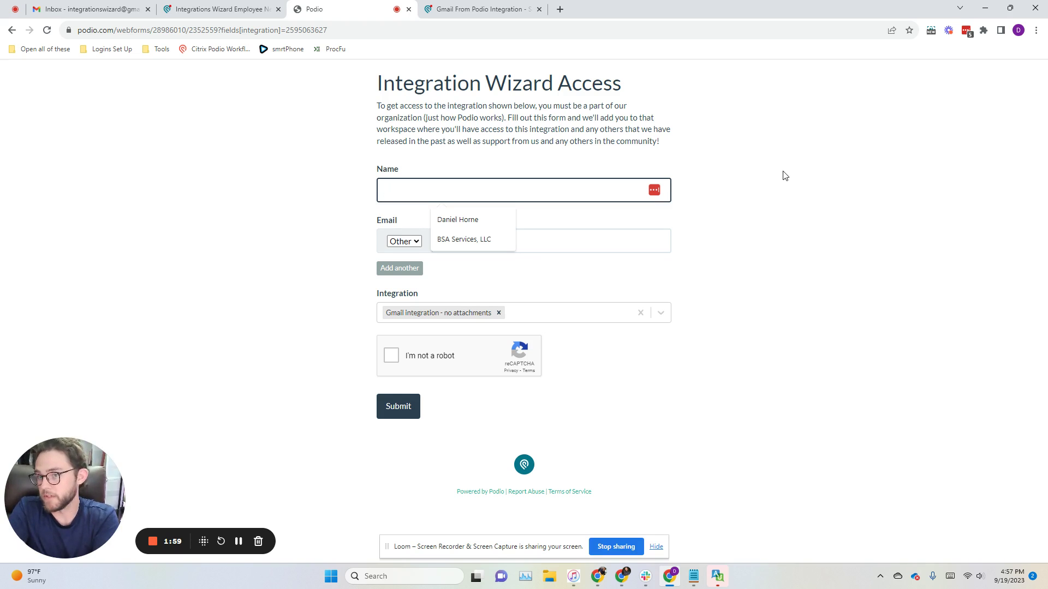
{"action": "key", "text": "Tab"}
{"action": "key", "text": "Tab"}
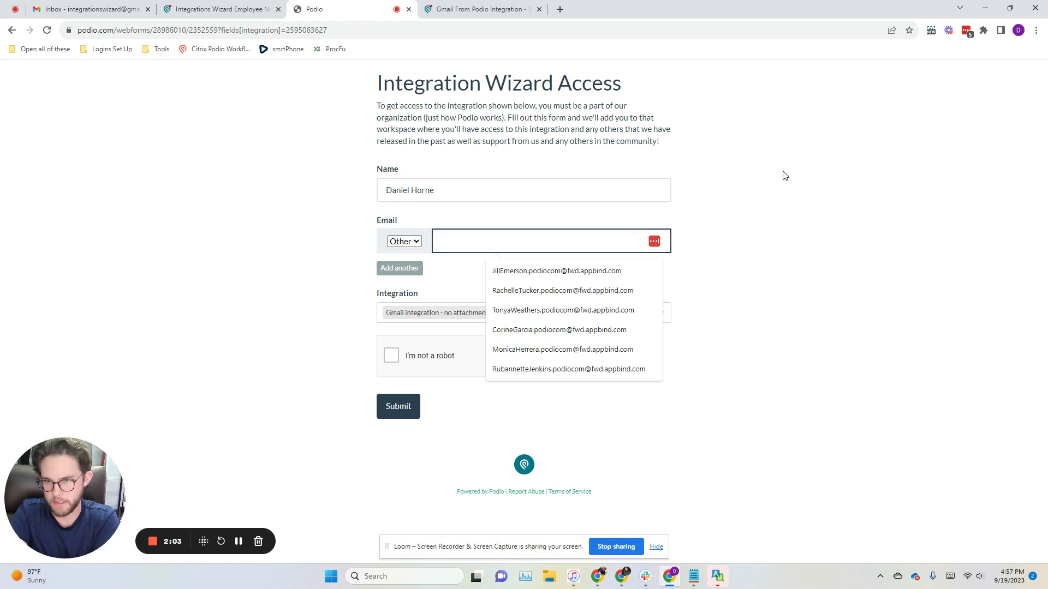
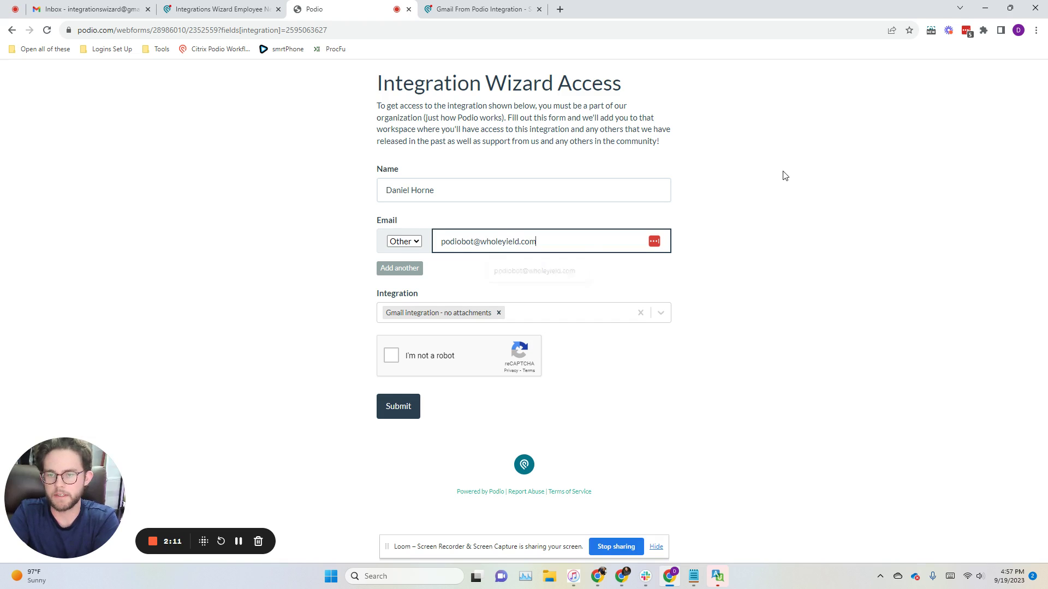
Step: Pass the reCAPTCHA by marking the bicycle squares and submit the access request
{"action": "left_click", "coordinate": [391, 355]}
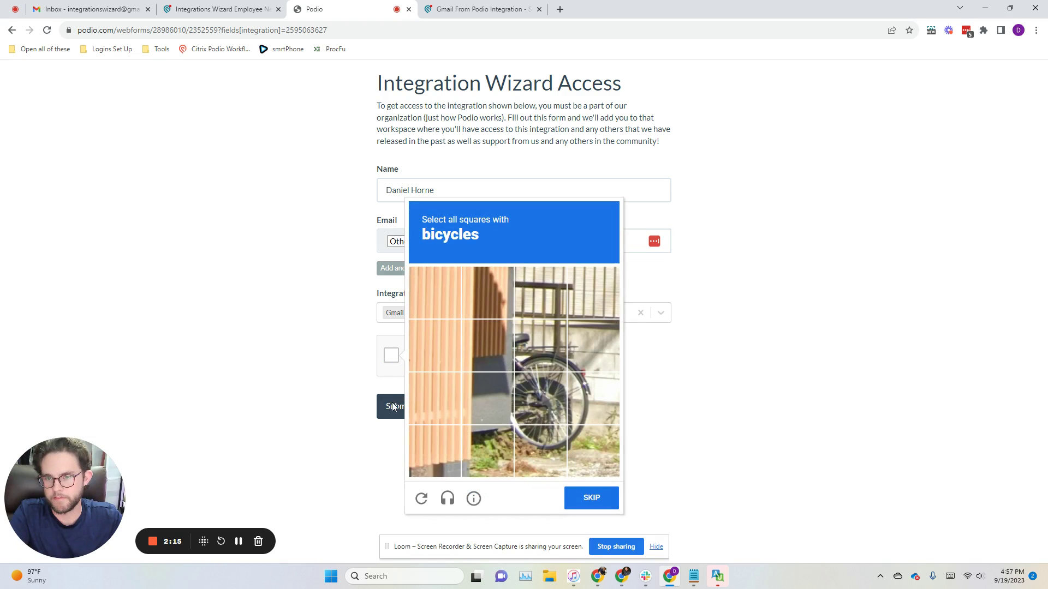
{"action": "left_click", "coordinate": [564, 346]}
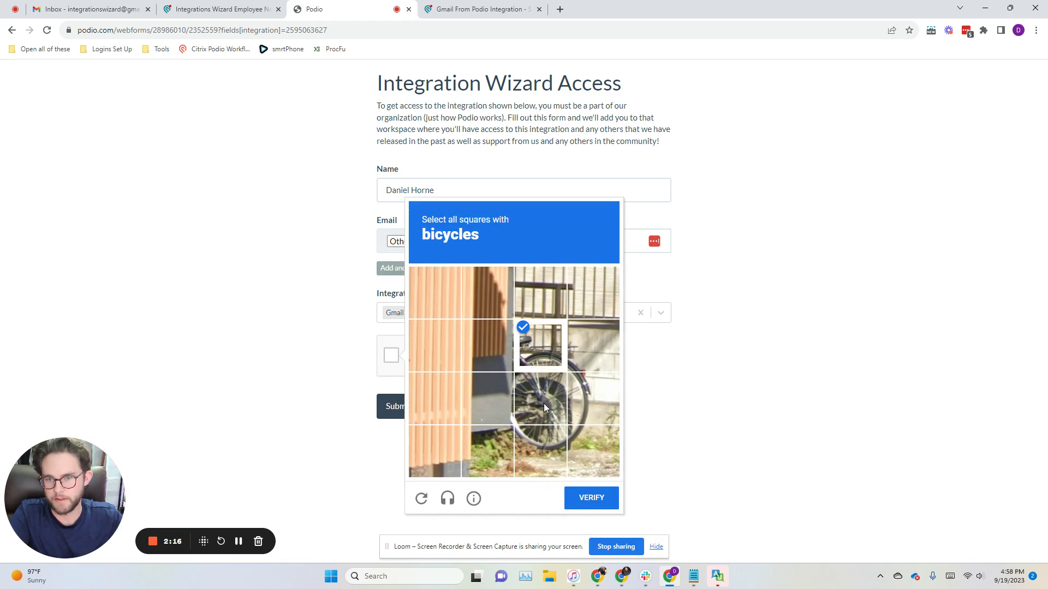
{"action": "left_click", "coordinate": [592, 408]}
{"action": "left_click", "coordinate": [604, 496]}
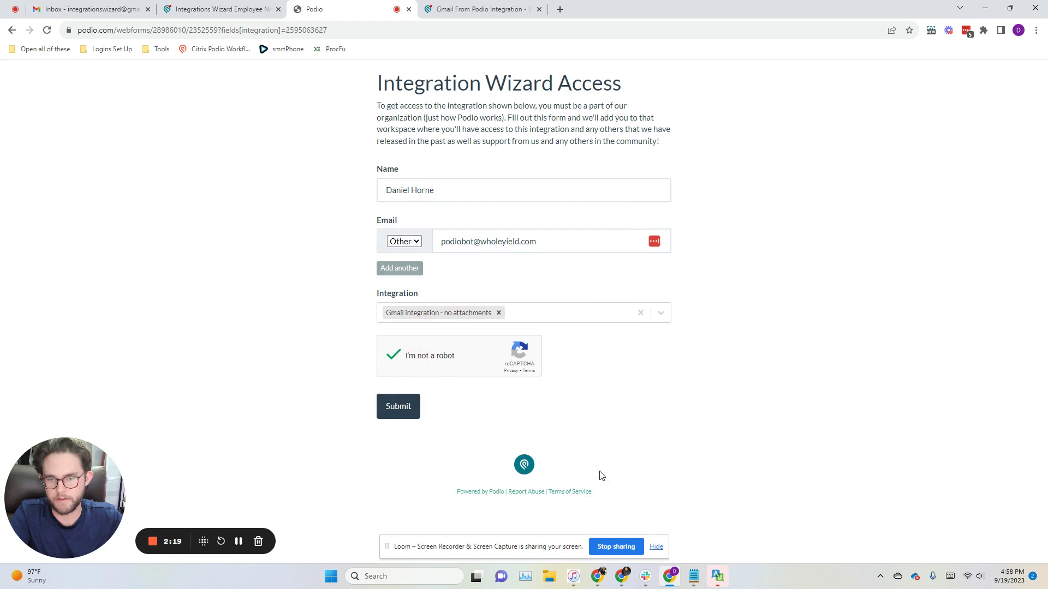
{"action": "left_click", "coordinate": [410, 407]}
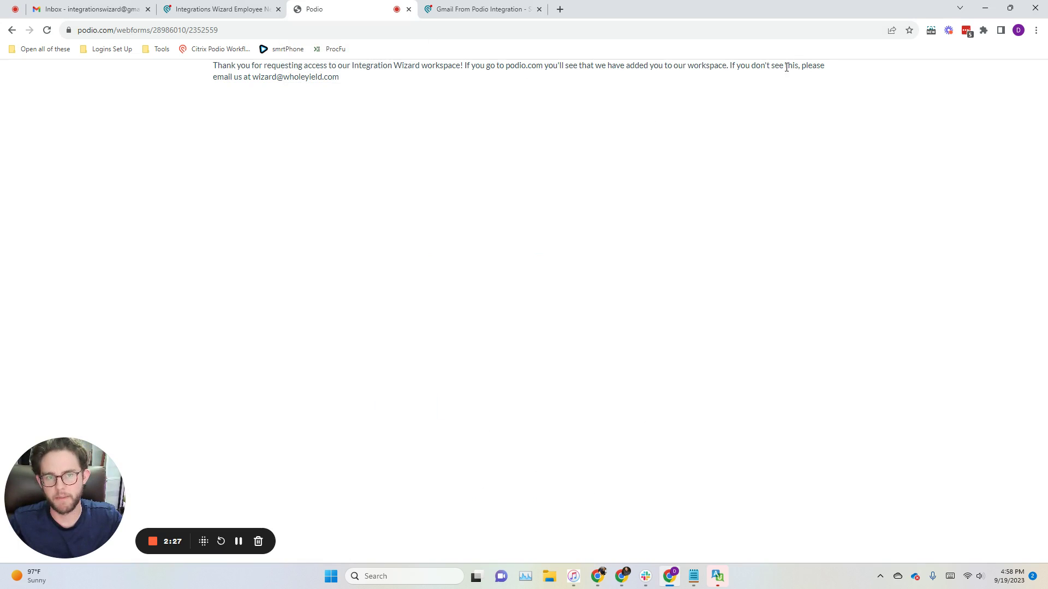
{"action": "left_click_drag", "start_coordinate": [248, 81], "coordinate": [351, 86]}
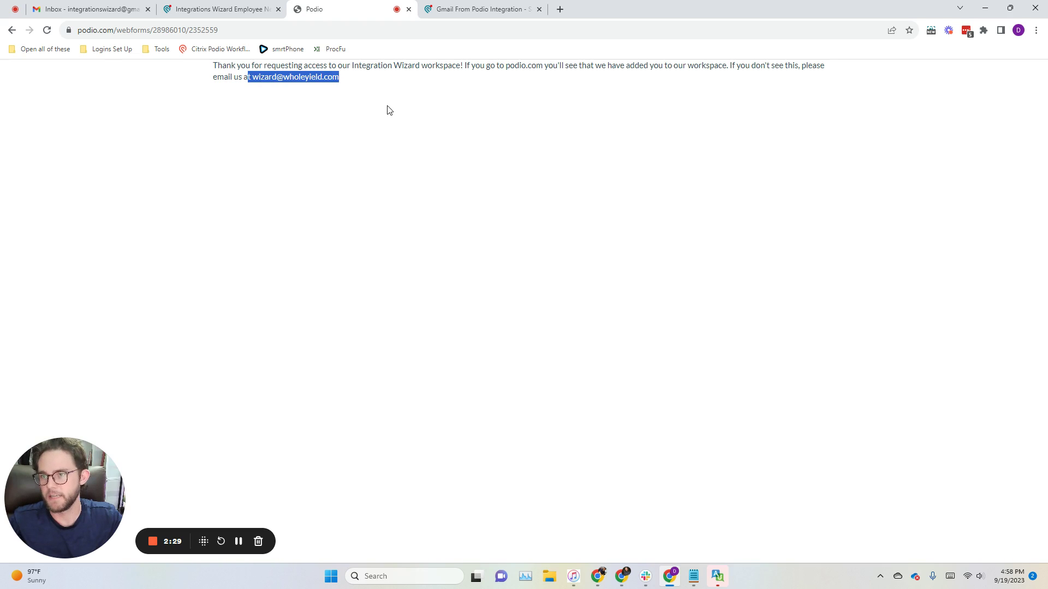
{"action": "left_click", "coordinate": [382, 70]}
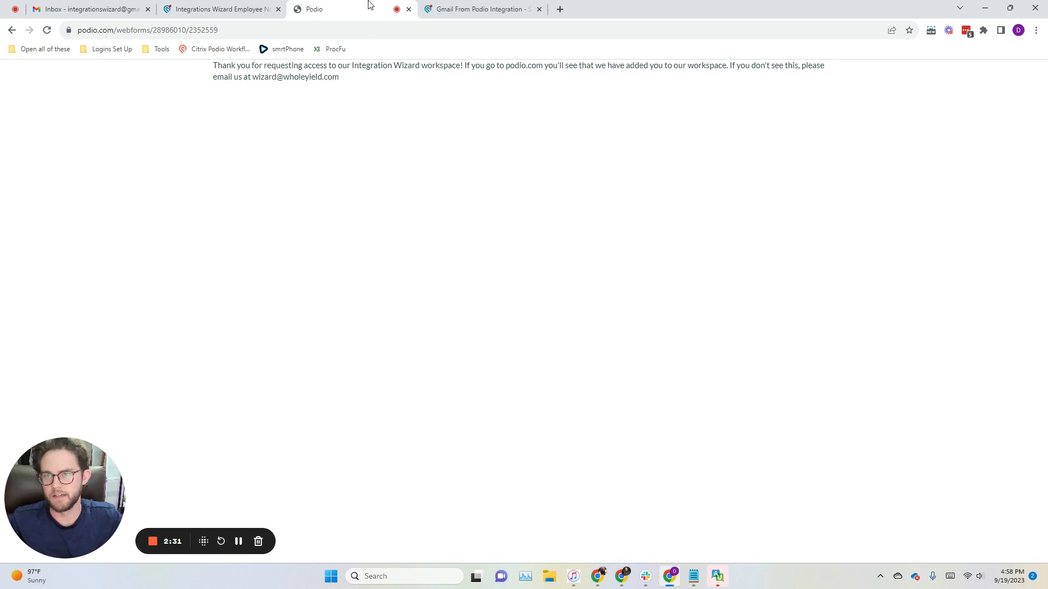
Step: Close the thank-you and pack tabs and open the Integrations Wizard workspace from the workspace list
{"action": "left_click", "coordinate": [409, 9]}
{"action": "left_click", "coordinate": [409, 8]}
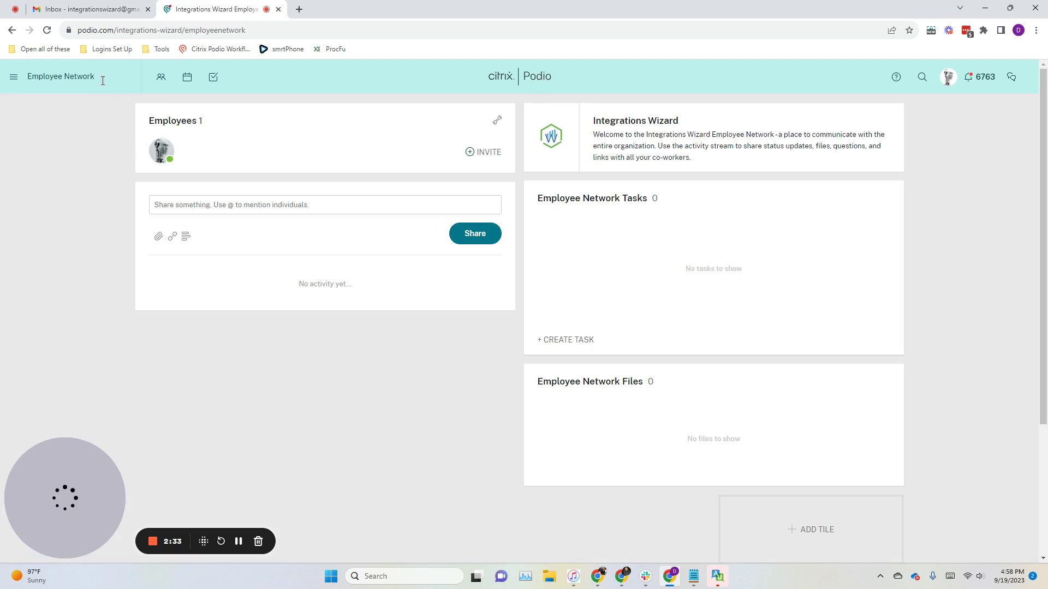
{"action": "left_click", "coordinate": [71, 87]}
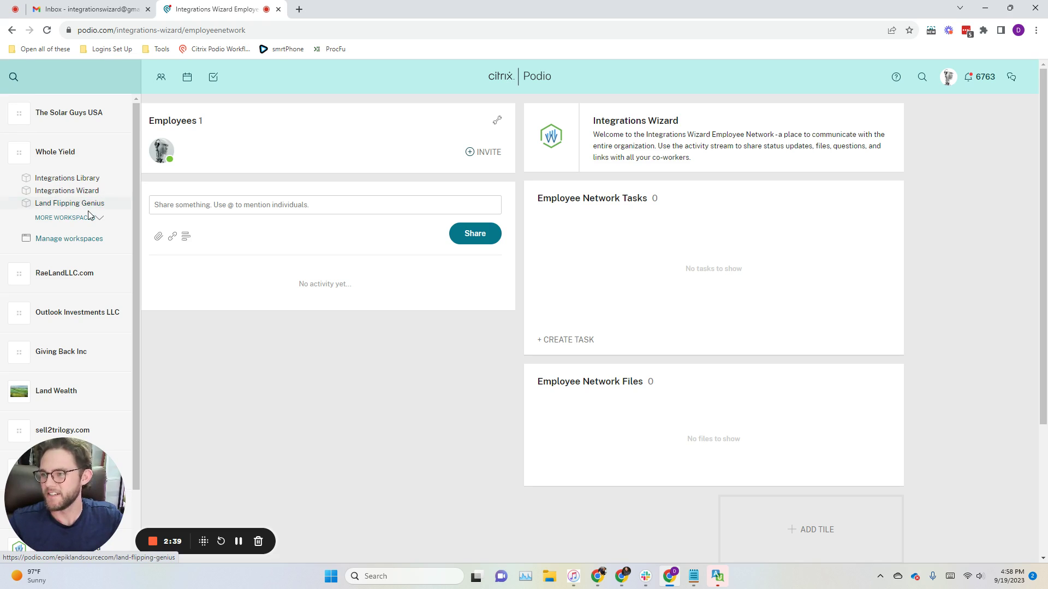
{"action": "left_click", "coordinate": [89, 192]}
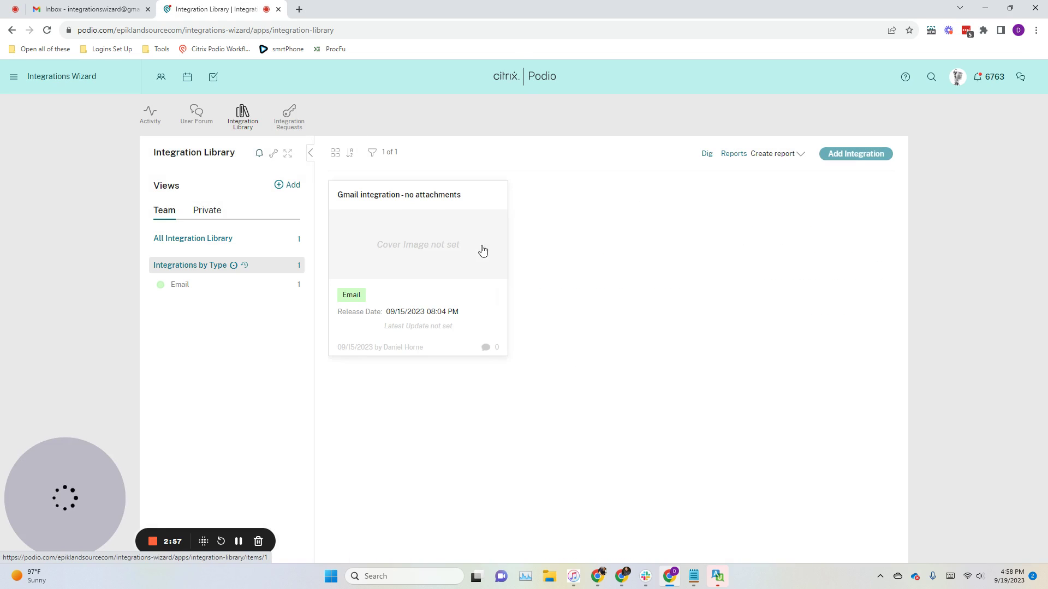
Step: Open the Gmail integration - no attachments item, review its title, then show the workspace list
{"action": "left_click", "coordinate": [445, 239]}
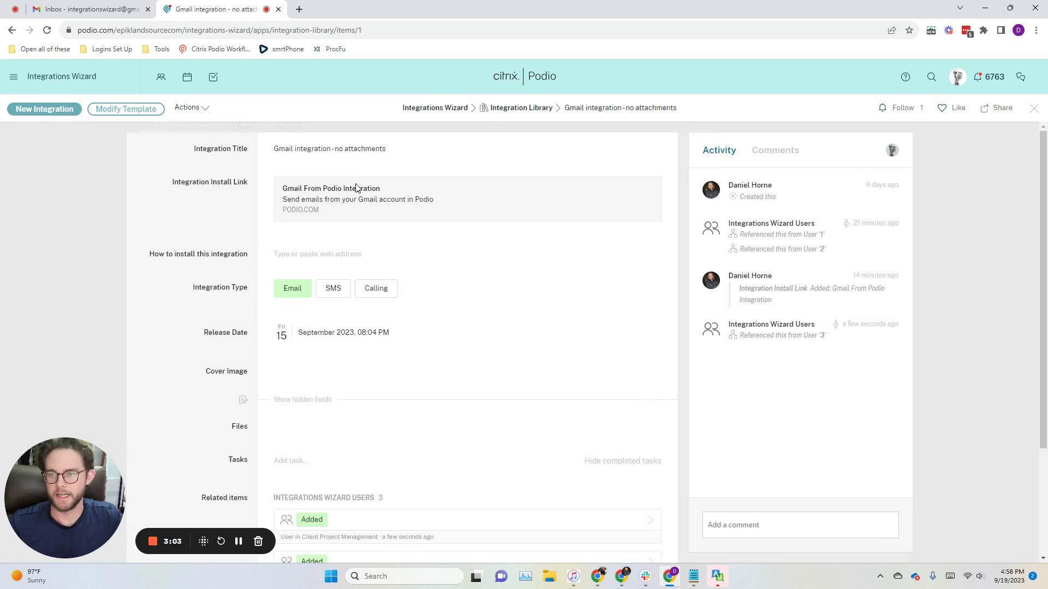
{"action": "left_click_drag", "start_coordinate": [339, 152], "coordinate": [424, 158]}
{"action": "left_click", "coordinate": [424, 158]}
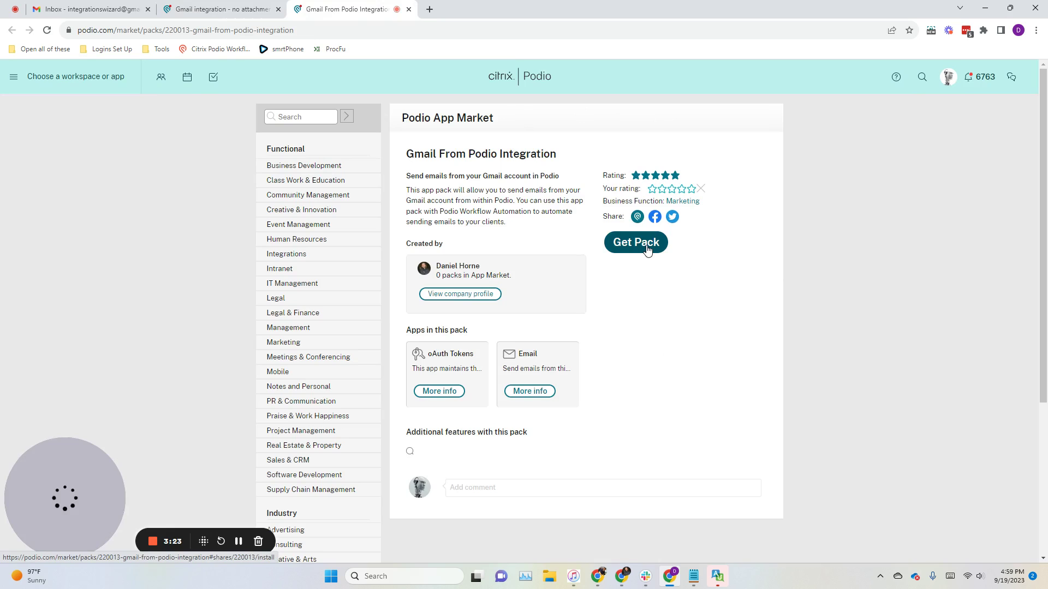
{"action": "left_click", "coordinate": [77, 77]}
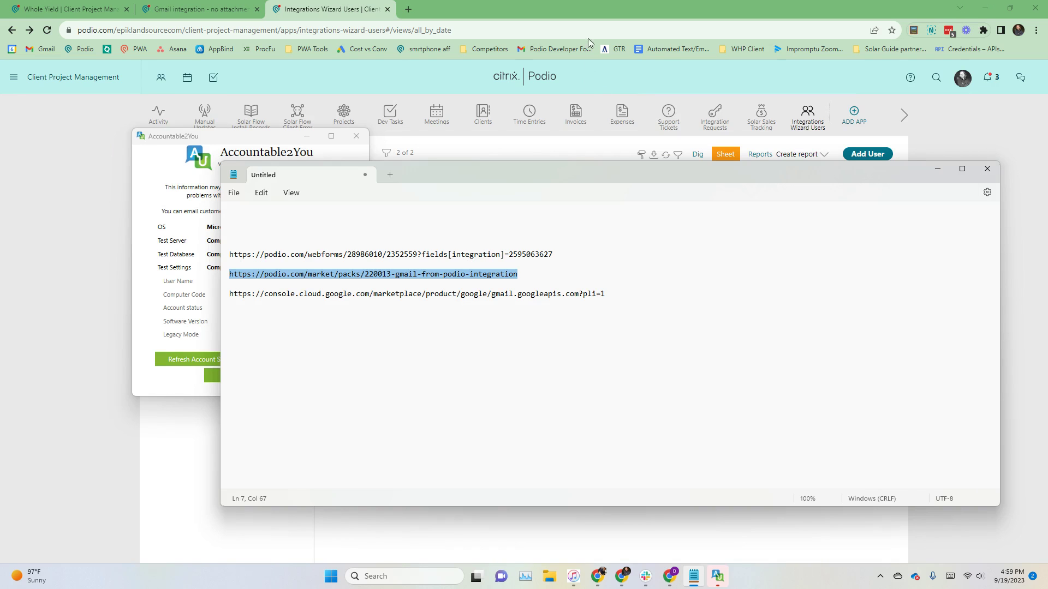
Step: Load the podio.com home page in a new tab
{"action": "left_click", "coordinate": [587, 9]}
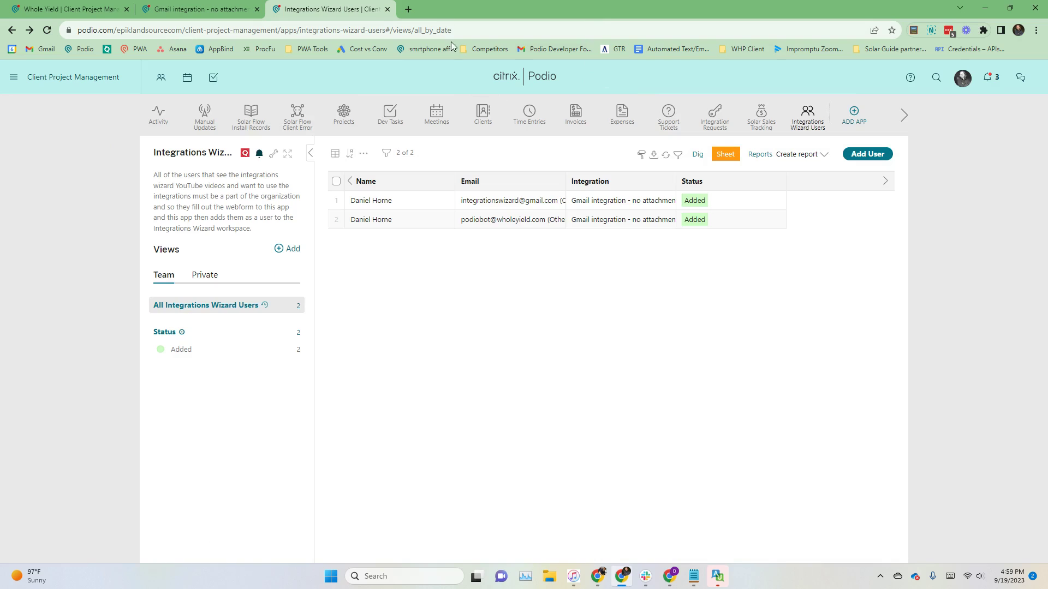
{"action": "left_click", "coordinate": [409, 9]}
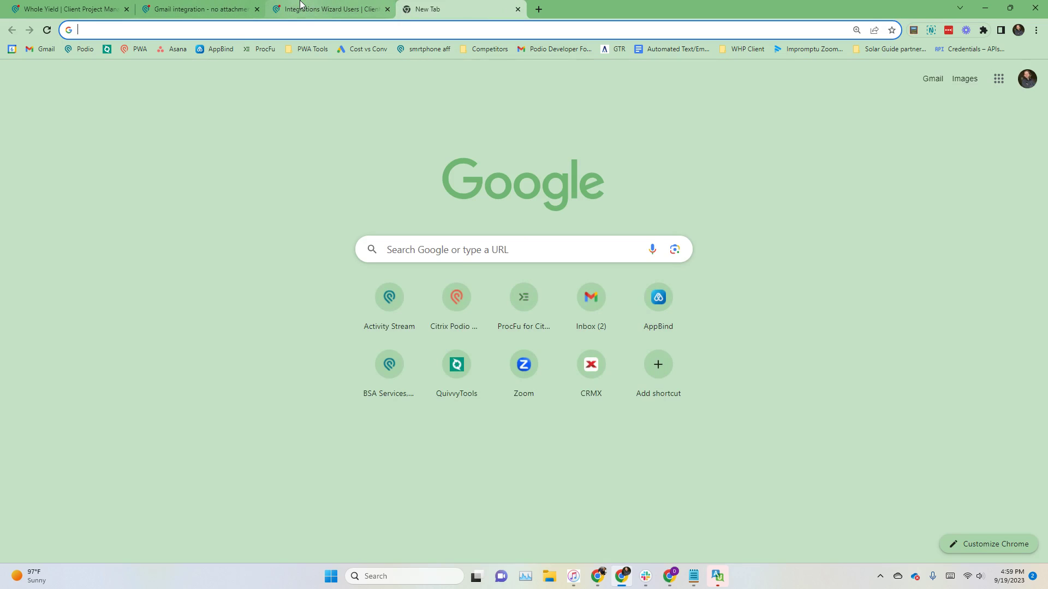
{"action": "type", "text": "podio"}
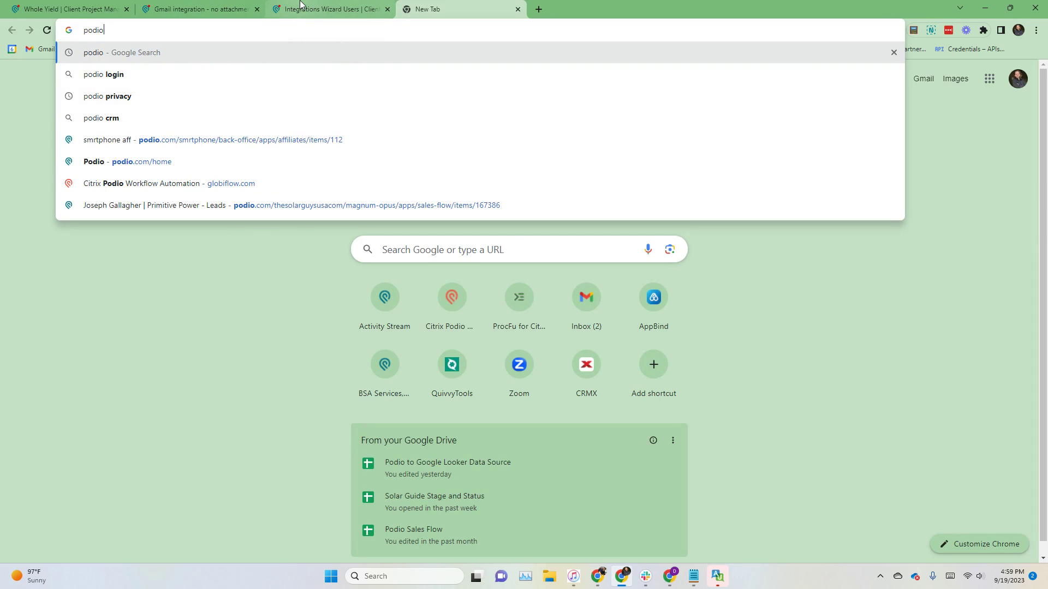
{"action": "type", "text": ".com"}
{"action": "key", "text": "Delete"}
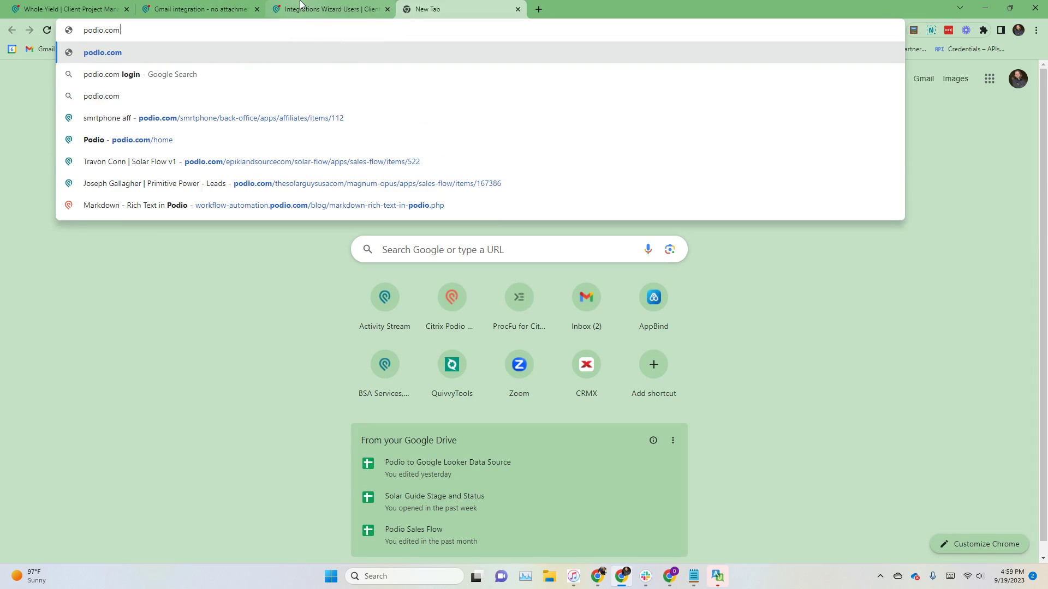
{"action": "key", "text": "Return"}
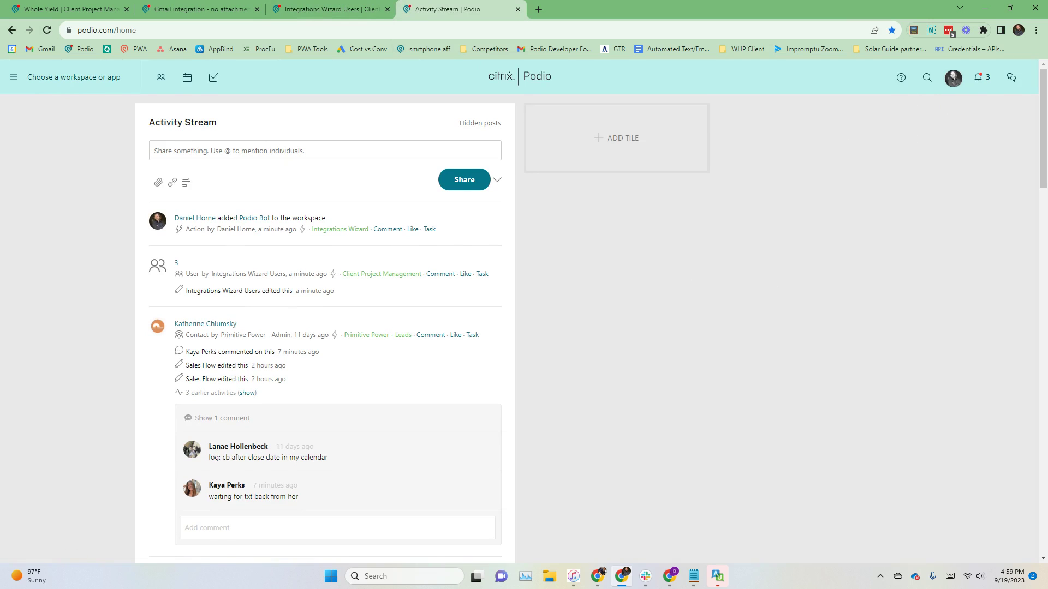
Step: Start a new workspace from the workspace list, name it Gmail Integration, and create it
{"action": "left_click", "coordinate": [74, 76]}
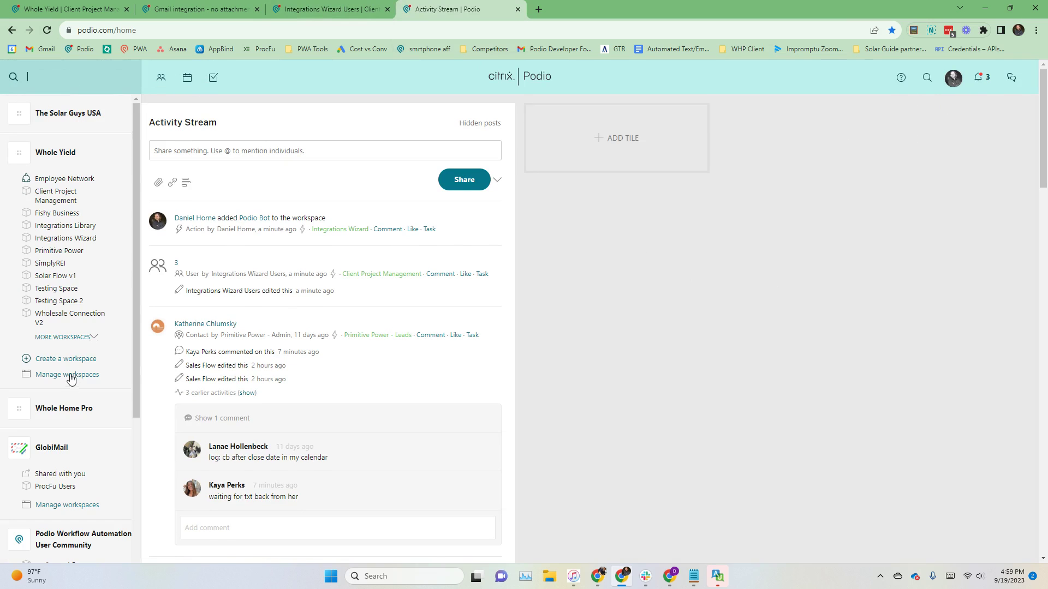
{"action": "left_click", "coordinate": [73, 360]}
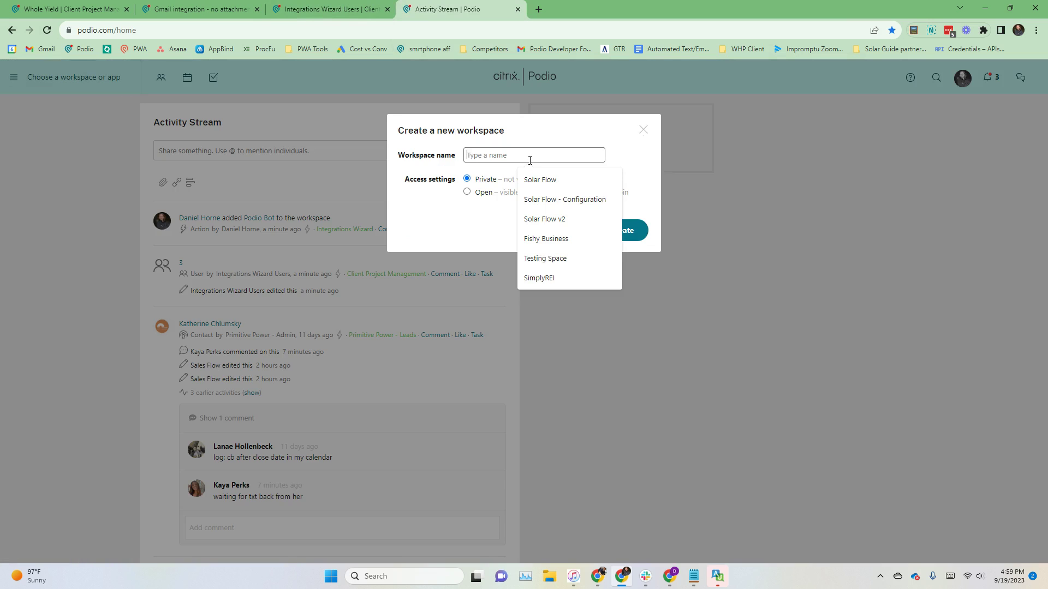
{"action": "left_click", "coordinate": [642, 129]}
{"action": "left_click", "coordinate": [80, 77]}
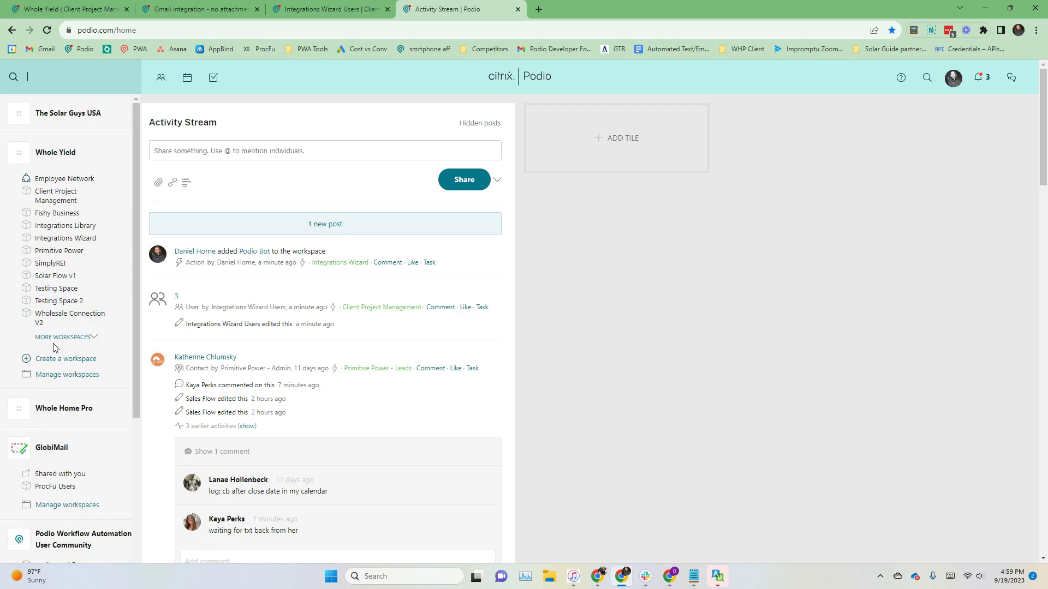
{"action": "left_click", "coordinate": [62, 359]}
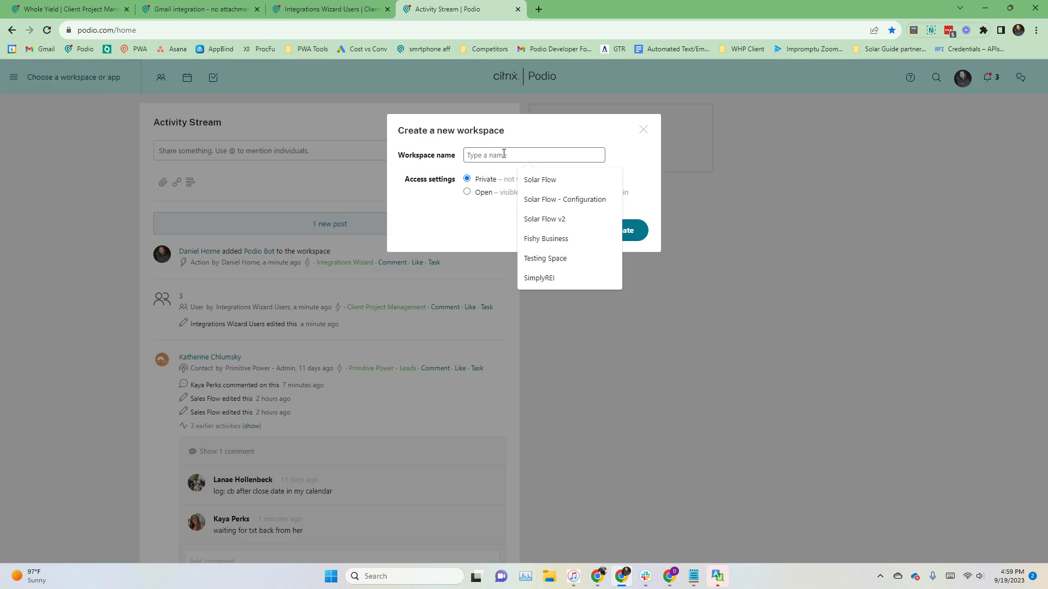
{"action": "type", "text": "C"}
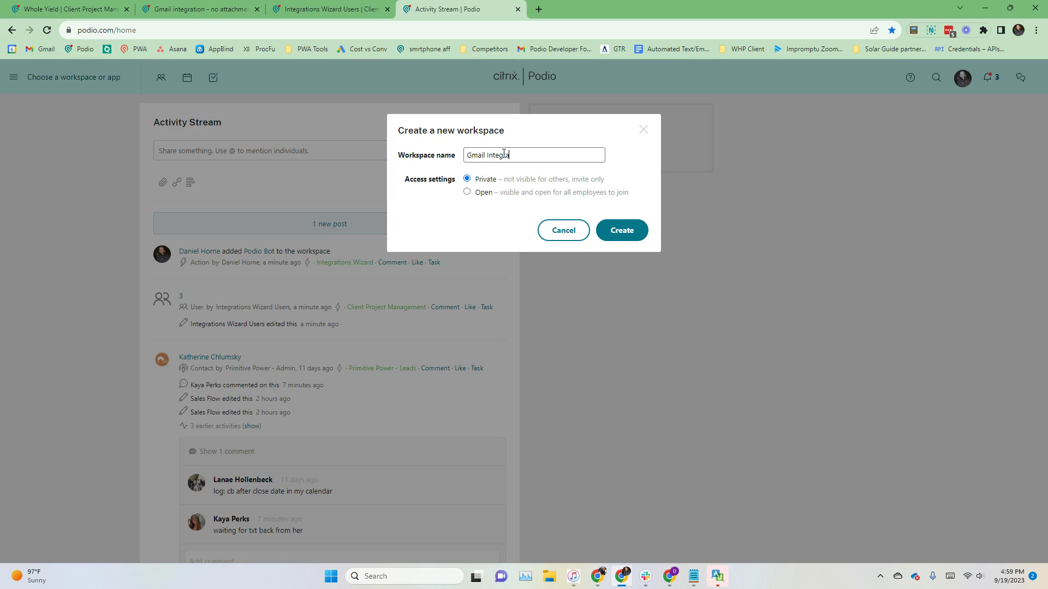
{"action": "left_click", "coordinate": [626, 232]}
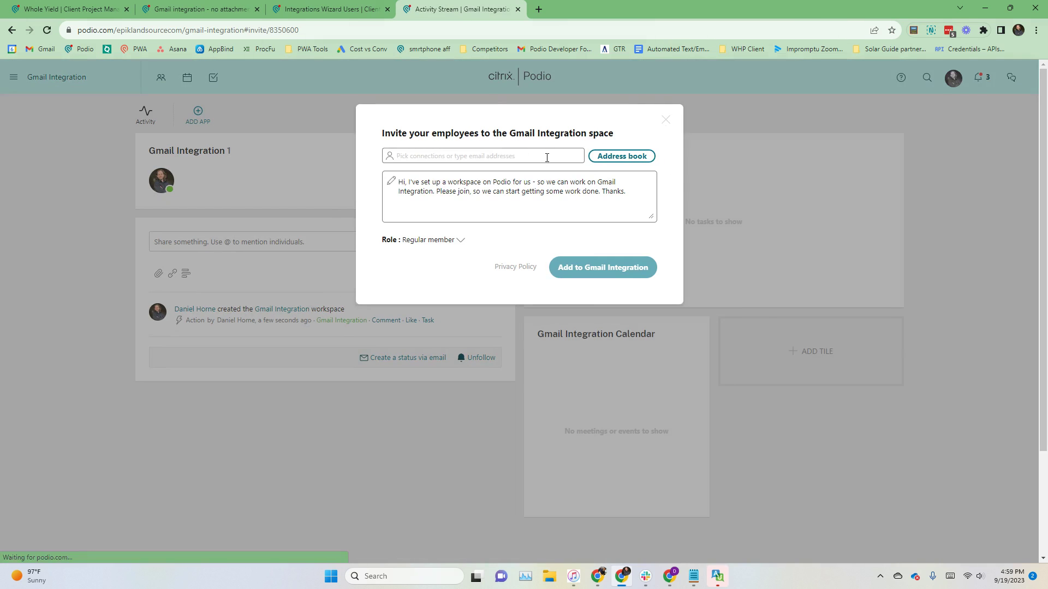
Step: Dismiss the invite dialog and delete the Tasks and Calendar tiles, confirming each removal
{"action": "left_click", "coordinate": [549, 157]}
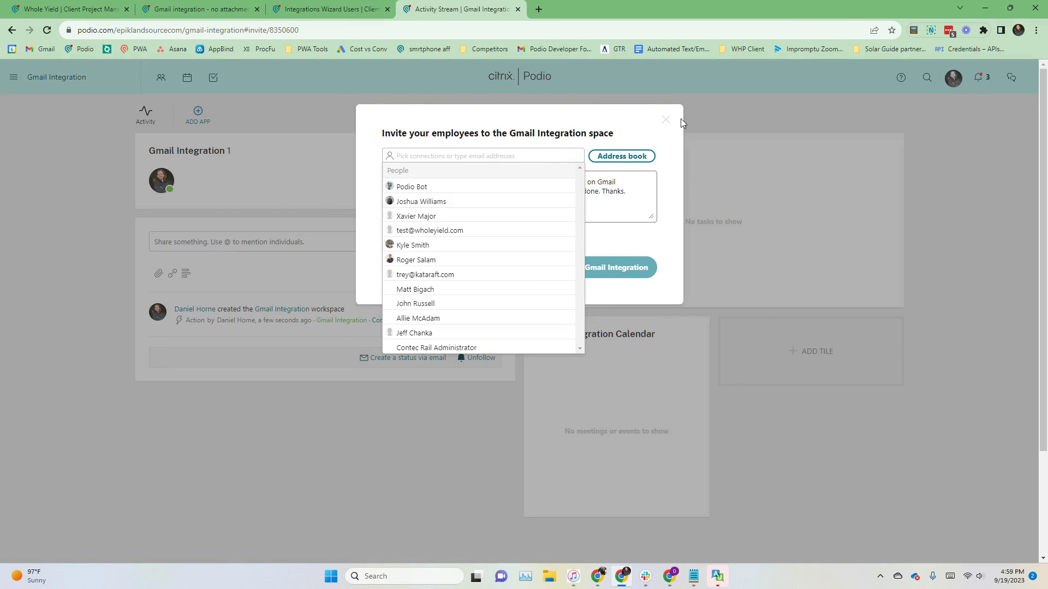
{"action": "left_click", "coordinate": [665, 119]}
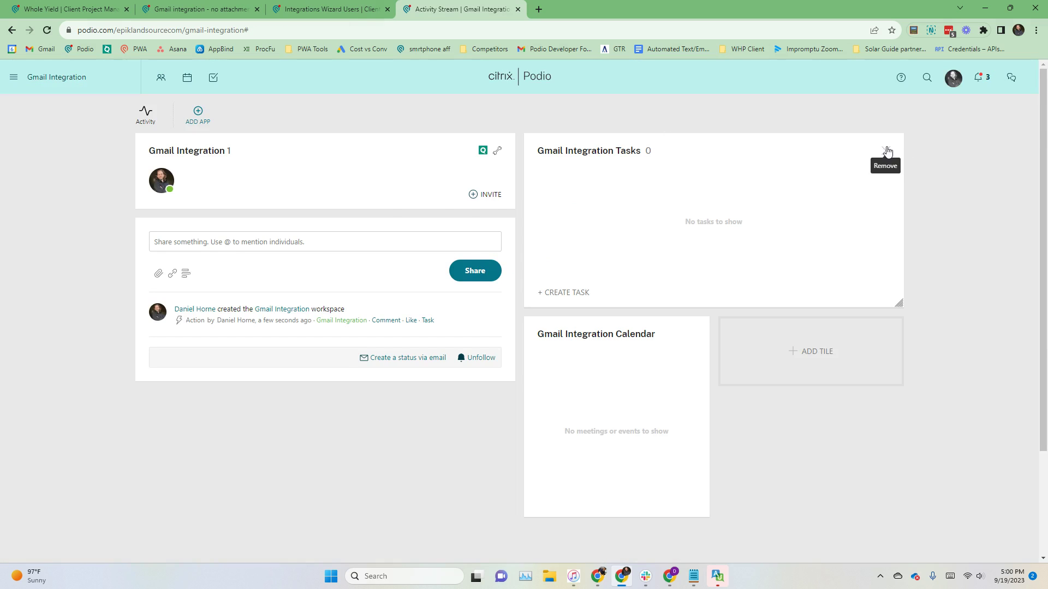
{"action": "left_click", "coordinate": [885, 149]}
{"action": "left_click", "coordinate": [416, 199]}
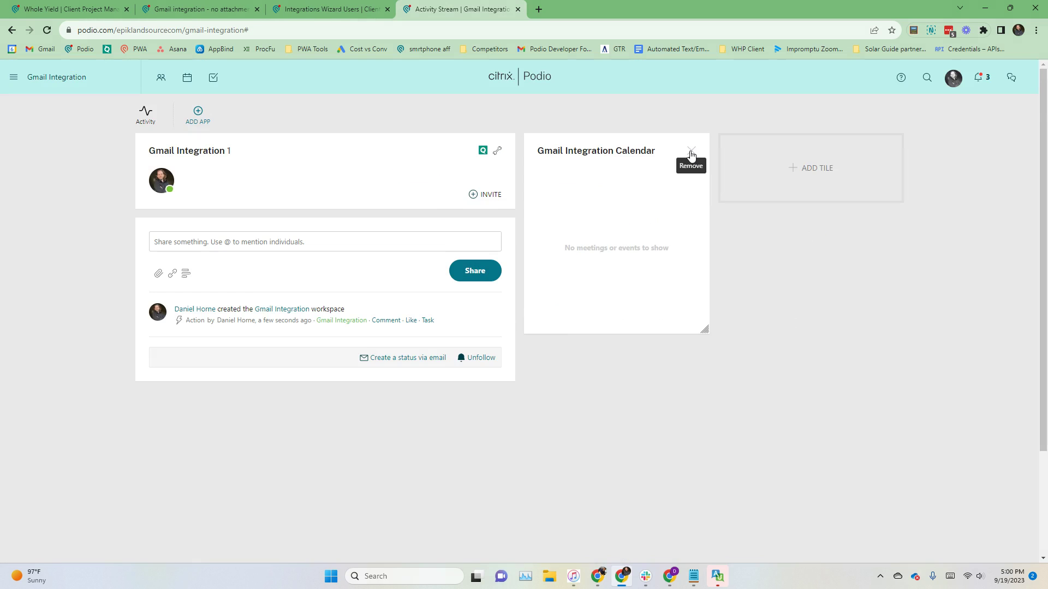
{"action": "left_click", "coordinate": [692, 151]}
{"action": "left_click", "coordinate": [416, 198]}
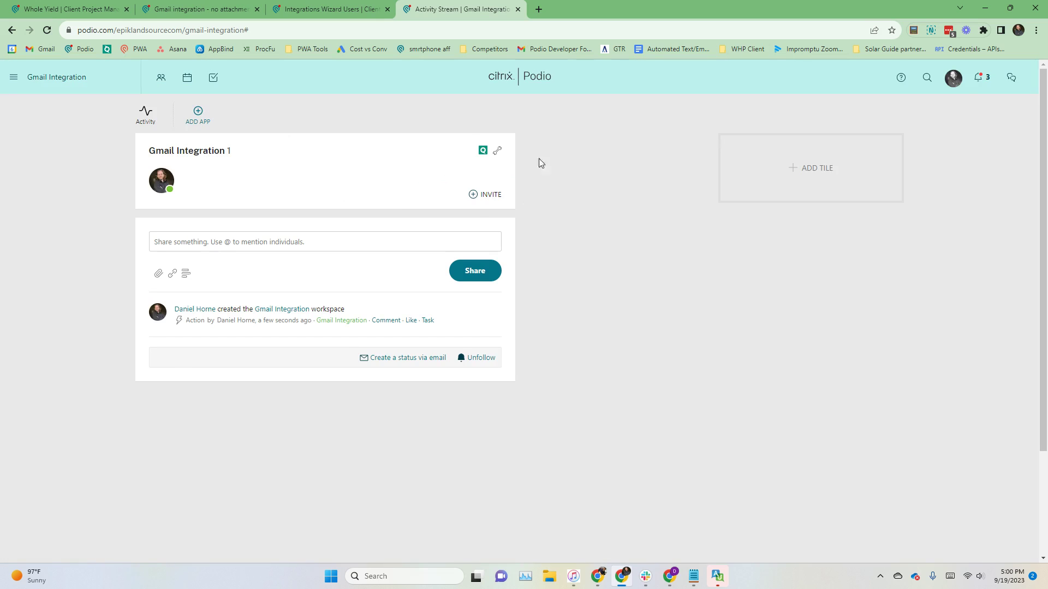
Step: Copy the App Market pack address from the other window and load it in the Gmail Integration workspace's window
{"action": "left_click", "coordinate": [358, 8]}
{"action": "left_click", "coordinate": [240, 9]}
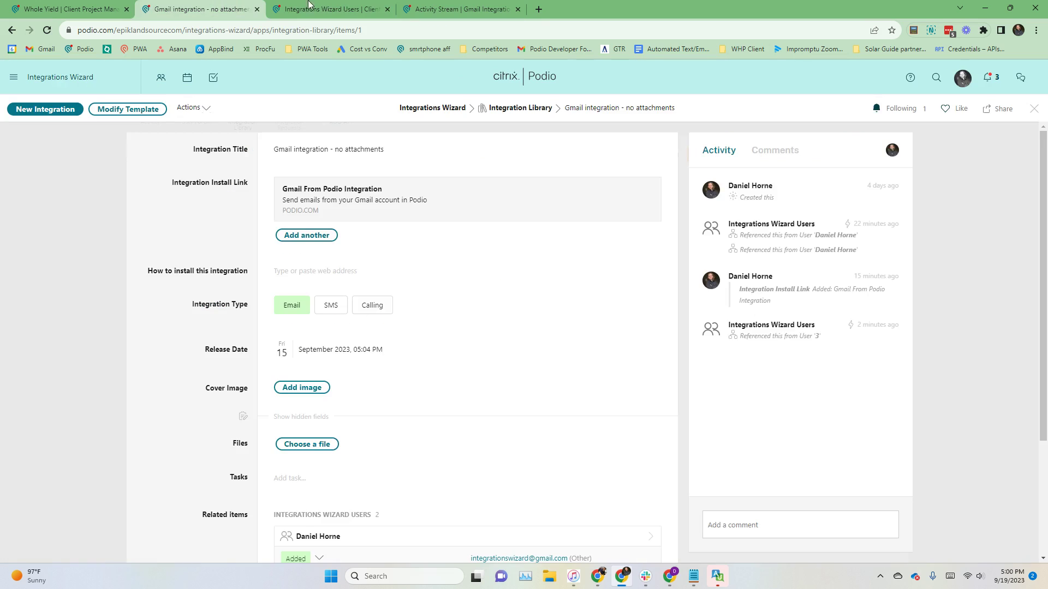
{"action": "left_click", "coordinate": [420, 9]}
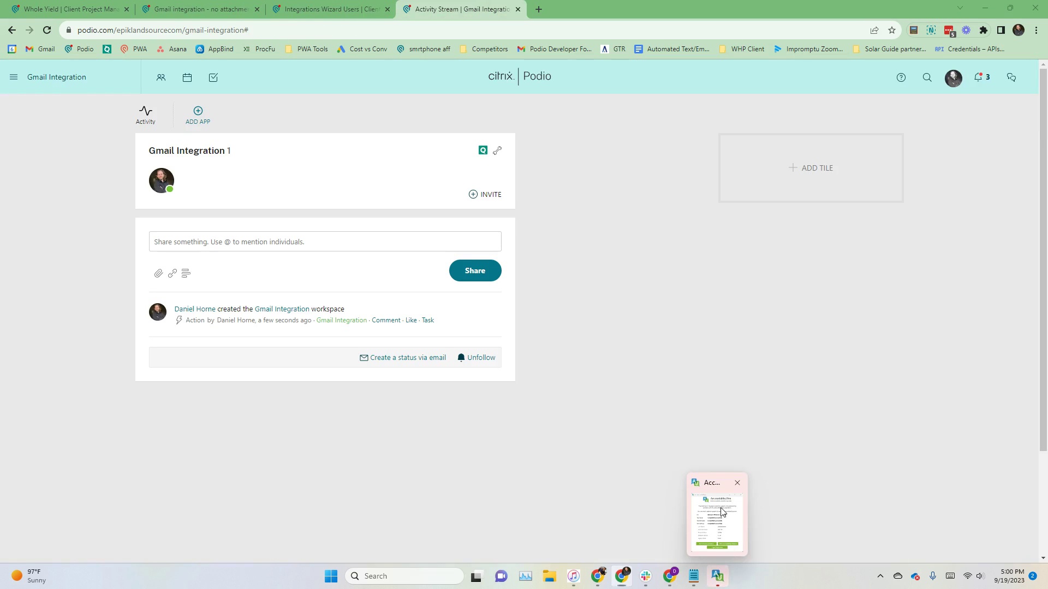
{"action": "mouse_move", "coordinate": [704, 581]}
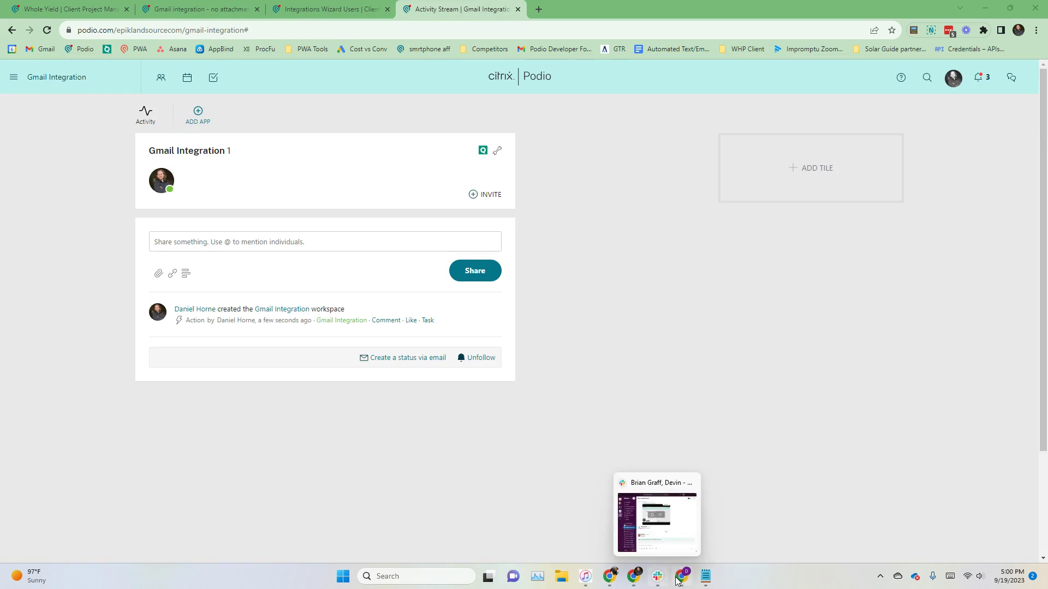
{"action": "left_click", "coordinate": [679, 579]}
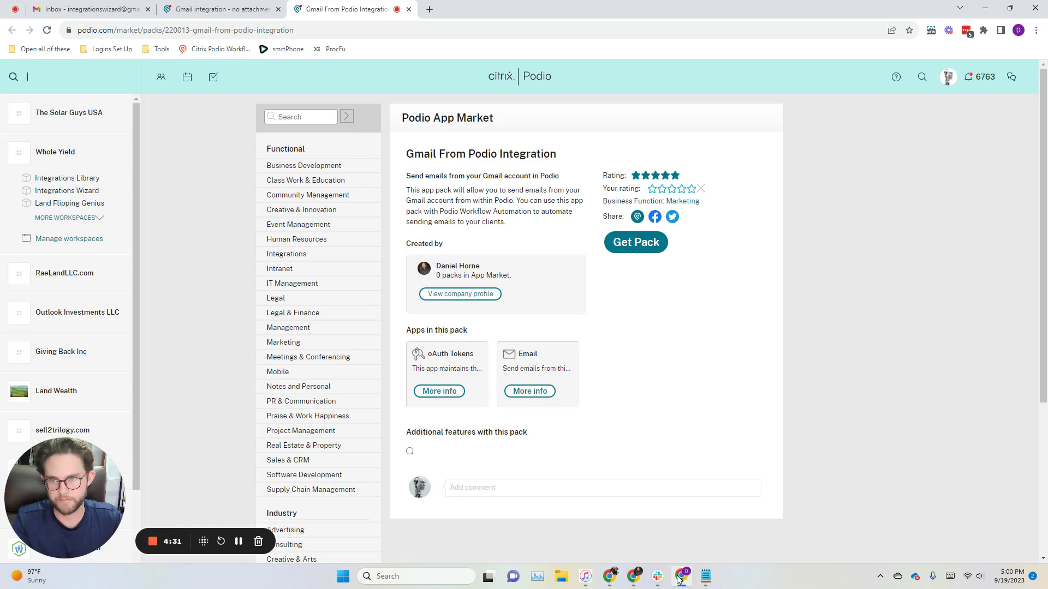
{"action": "left_click", "coordinate": [345, 34]}
{"action": "key", "text": "ctrl+c"}
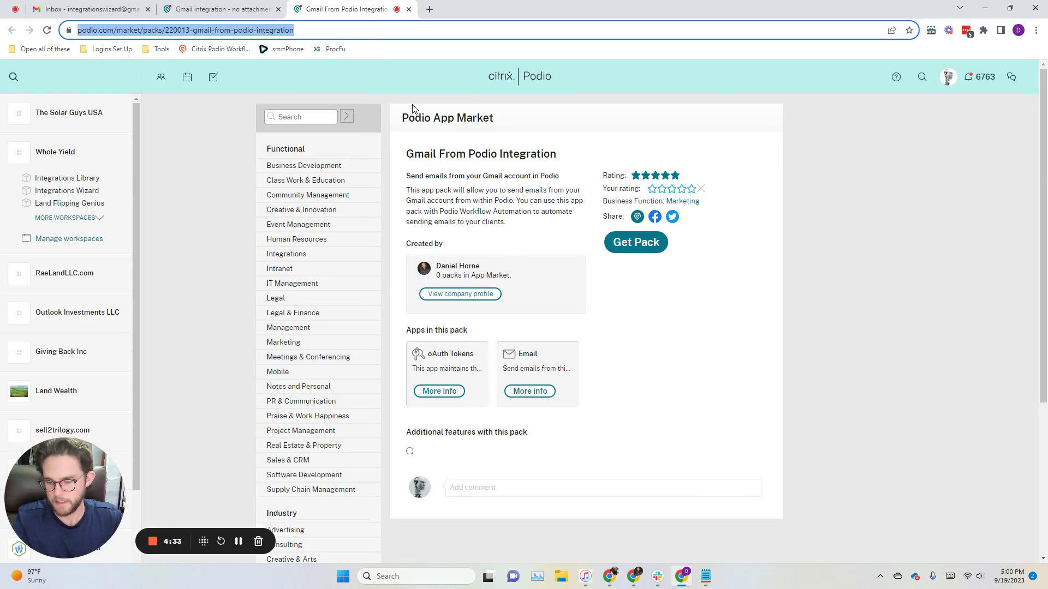
{"action": "left_click", "coordinate": [640, 577]}
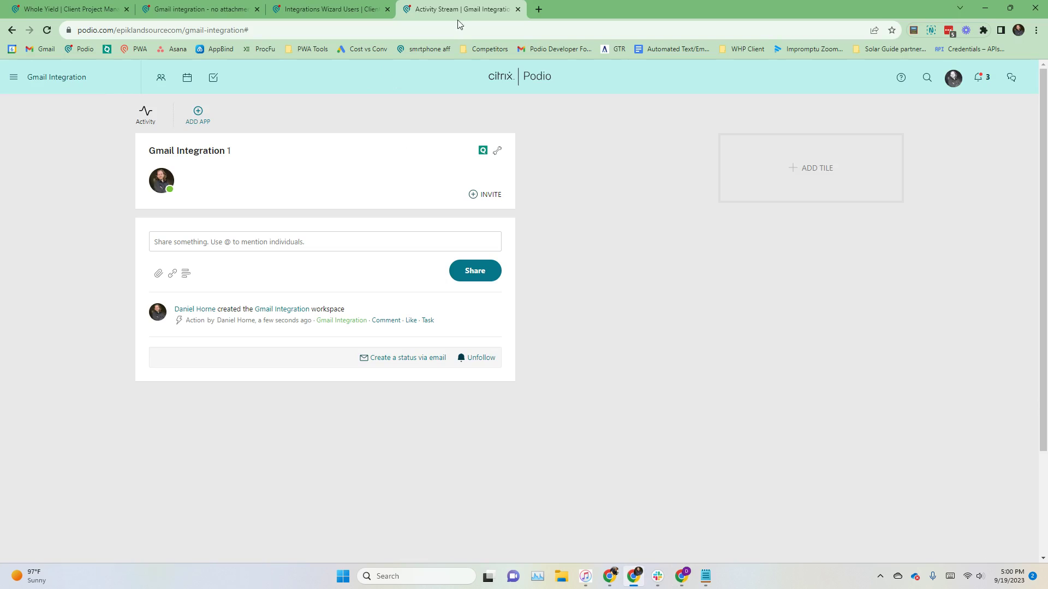
{"action": "left_click", "coordinate": [507, 33]}
{"action": "key", "text": "ctrl+v"}
{"action": "key", "text": "Return"}
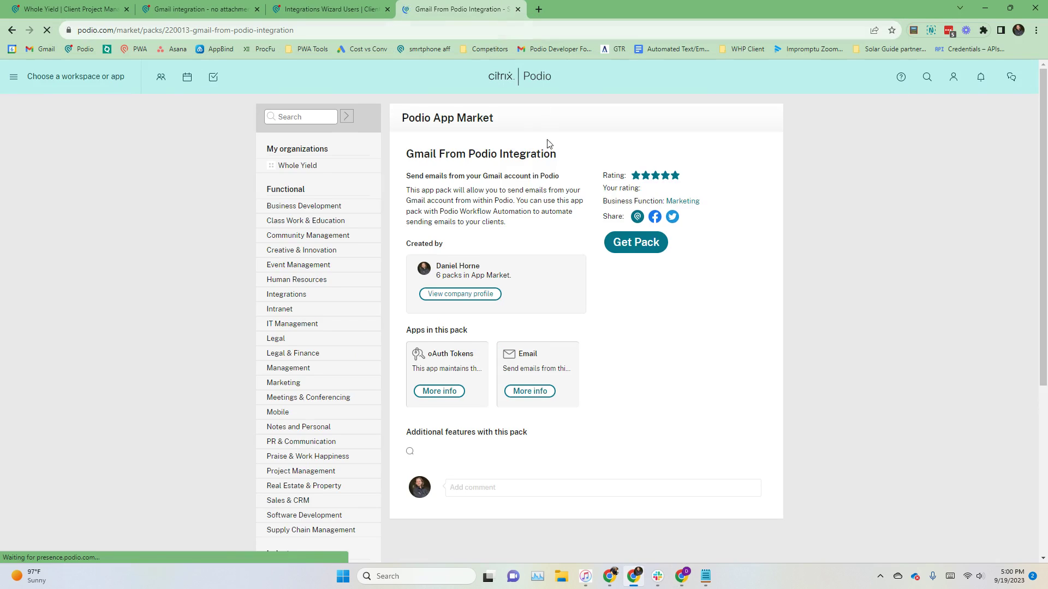
Step: Install the Gmail From Podio Integration pack into the Gmail Integration space and view the installed pack
{"action": "left_click", "coordinate": [638, 244]}
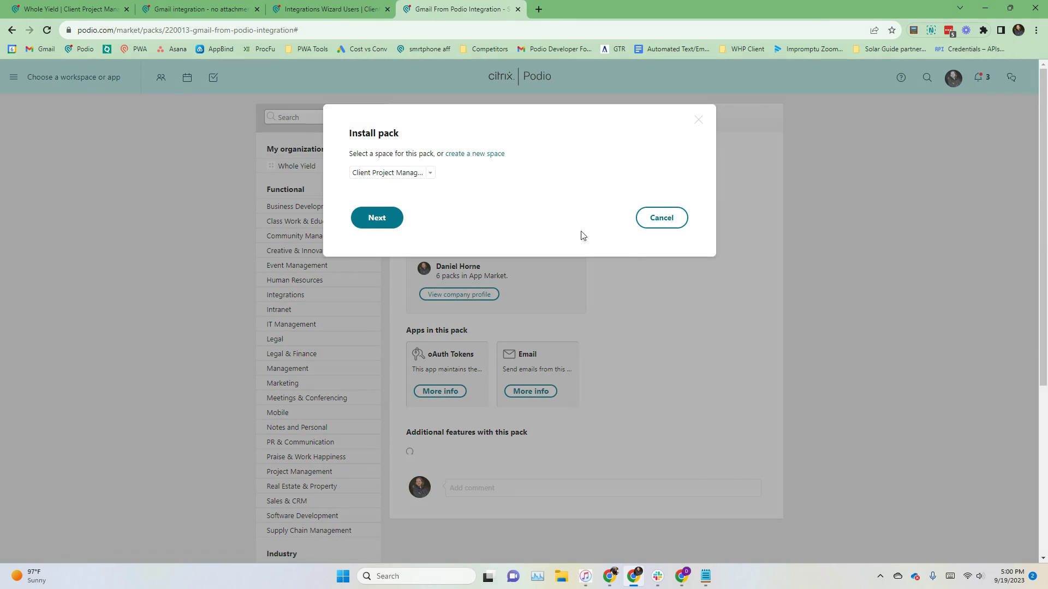
{"action": "left_click", "coordinate": [427, 174]}
{"action": "scroll", "coordinate": [411, 219], "scroll_direction": "down", "scroll_amount": 1}
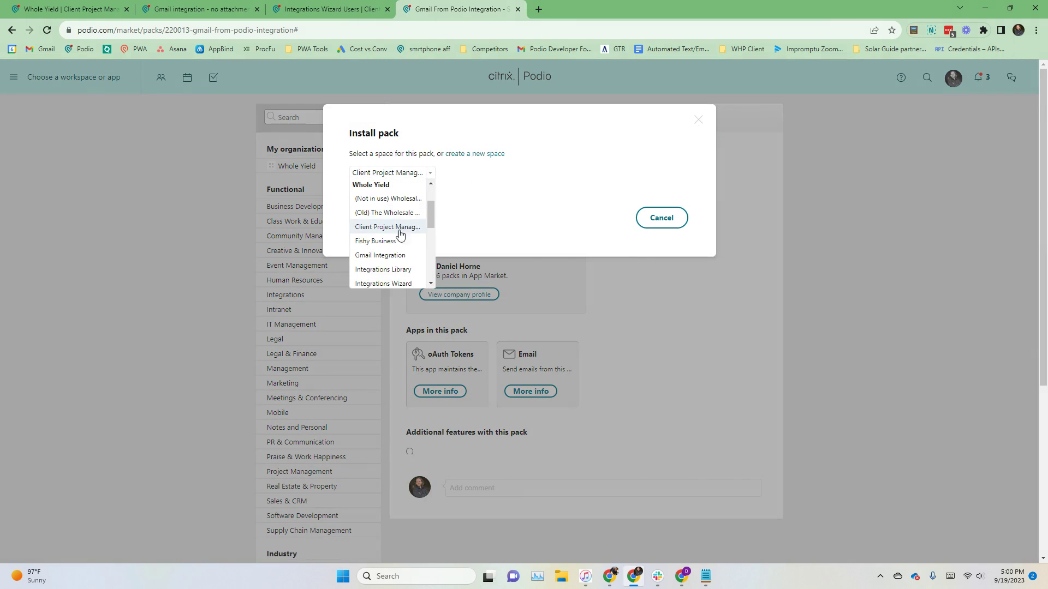
{"action": "scroll", "coordinate": [397, 235], "scroll_direction": "down", "scroll_amount": 2}
{"action": "left_click", "coordinate": [397, 201]}
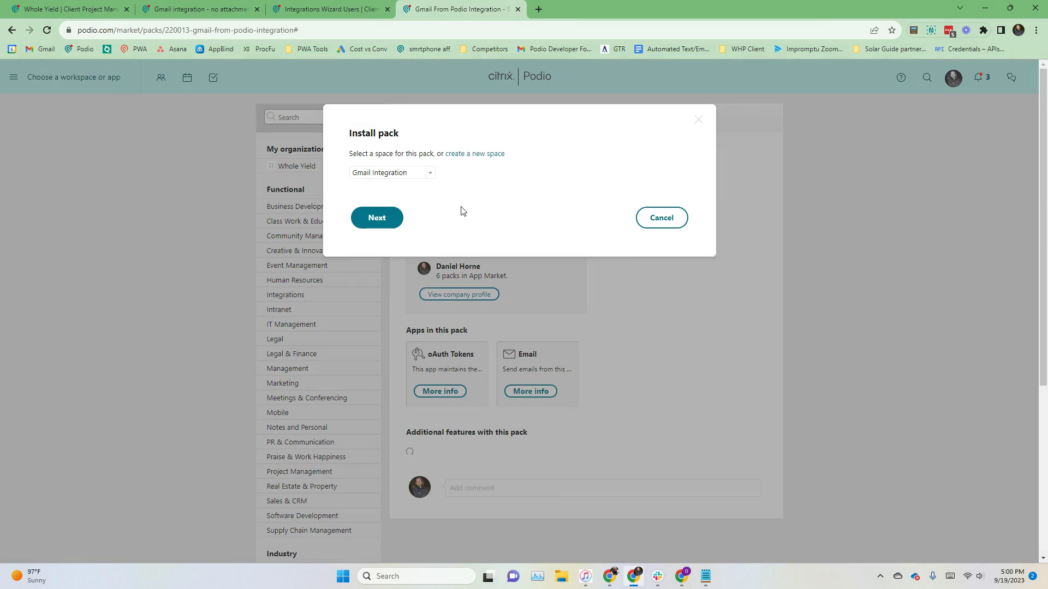
{"action": "left_click", "coordinate": [385, 222]}
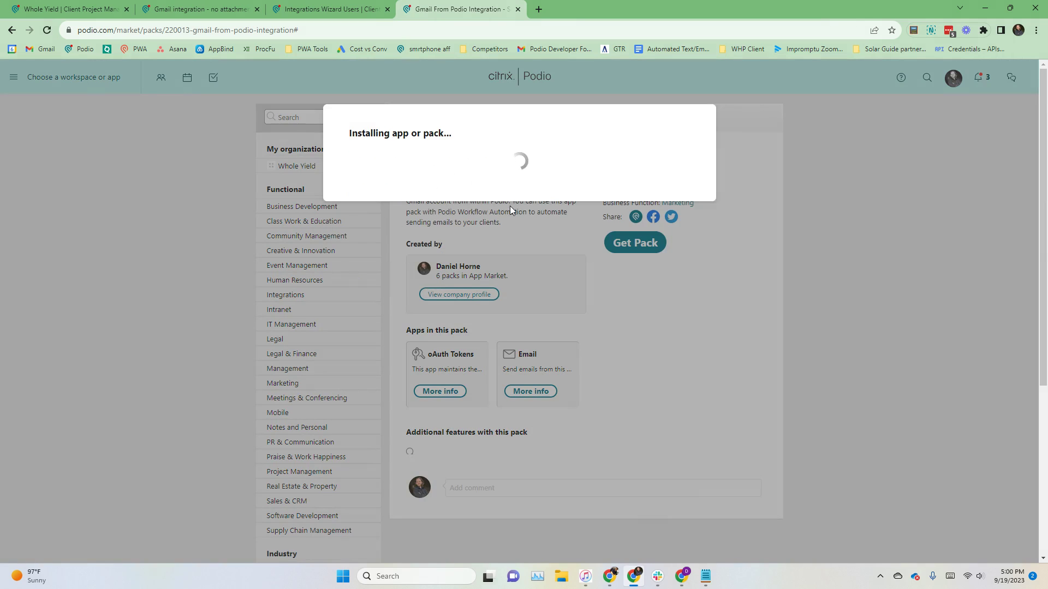
{"action": "left_click", "coordinate": [411, 226]}
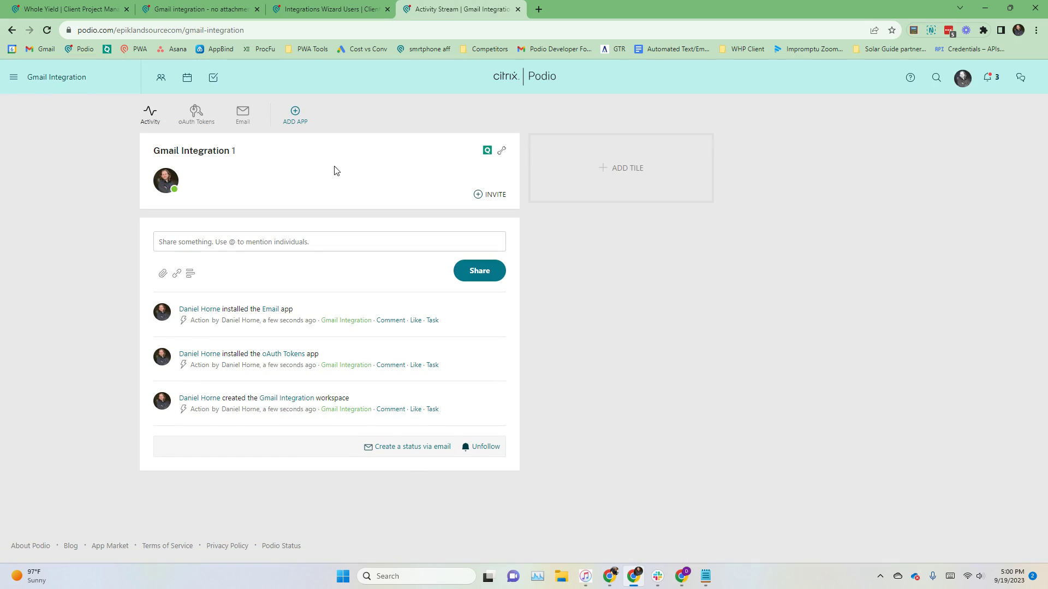
Step: Open the oAuth Tokens app and check its Workflows page, then start typing 'podio' in a new tab
{"action": "left_click", "coordinate": [197, 116]}
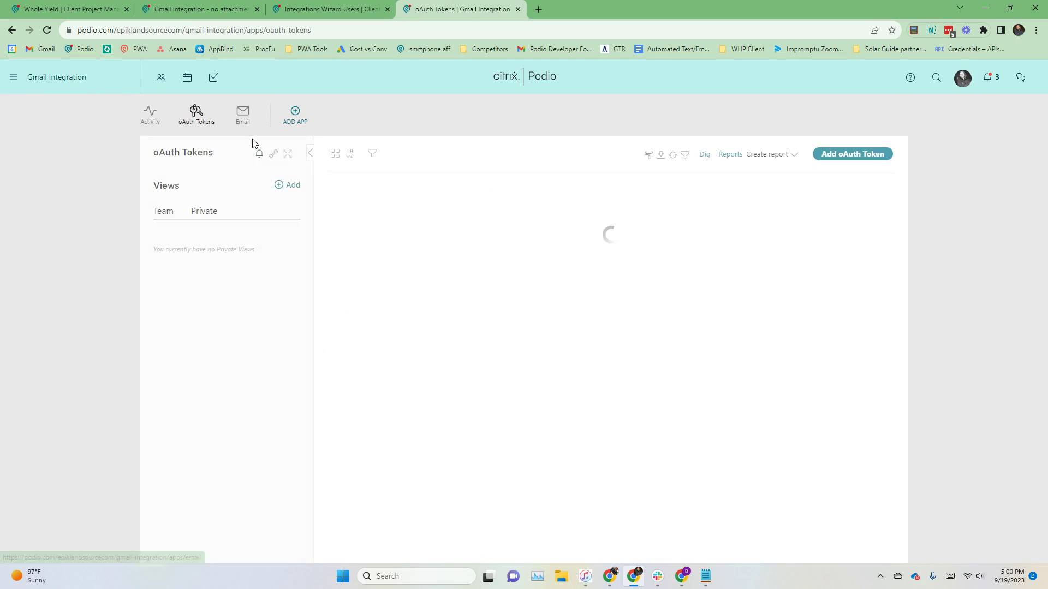
{"action": "left_click", "coordinate": [275, 156]}
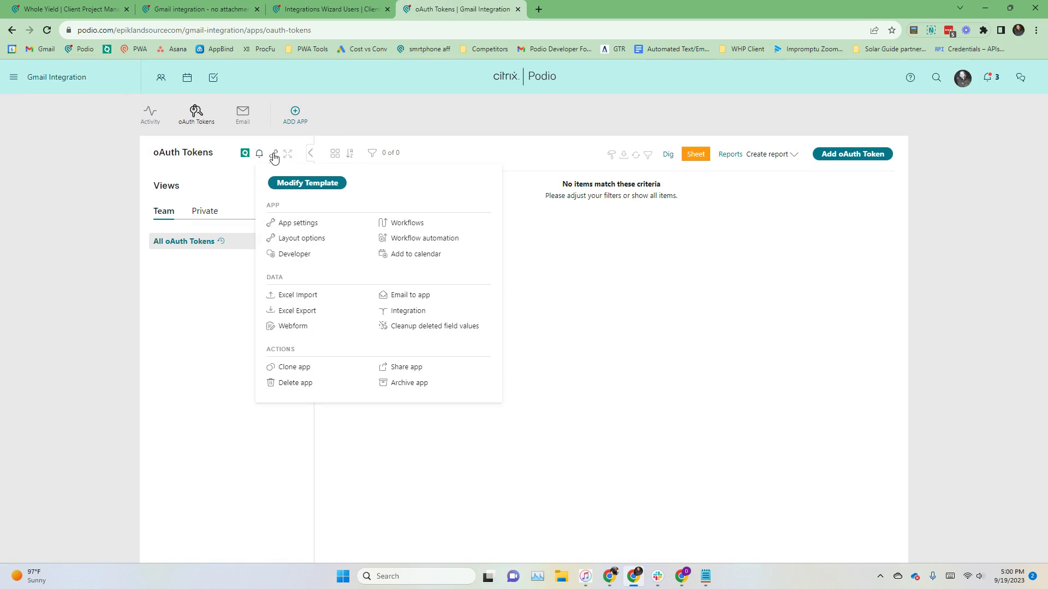
{"action": "left_click", "coordinate": [409, 225]}
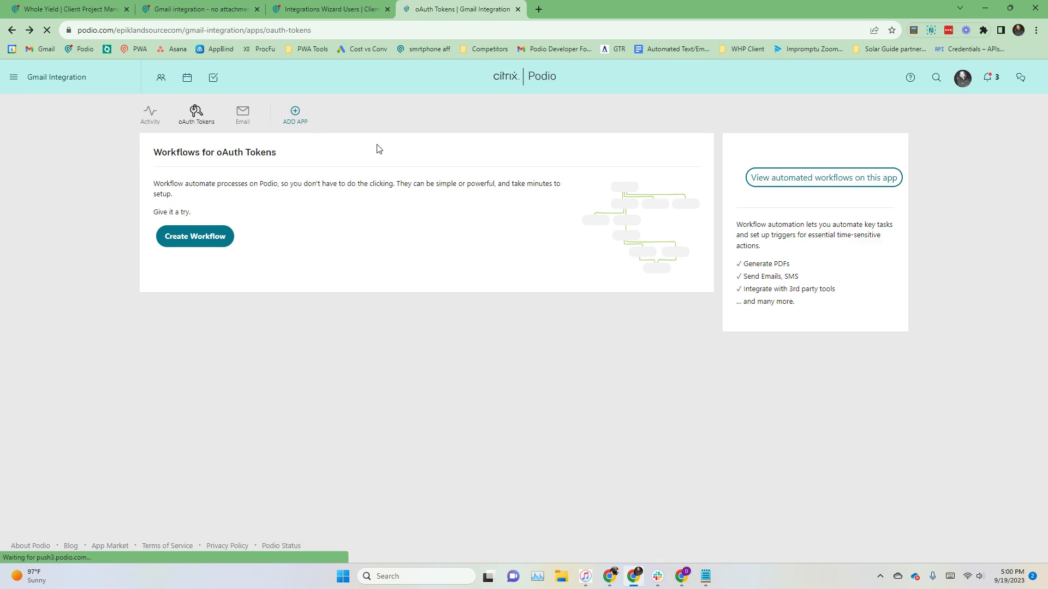
{"action": "key", "text": "alt+Left"}
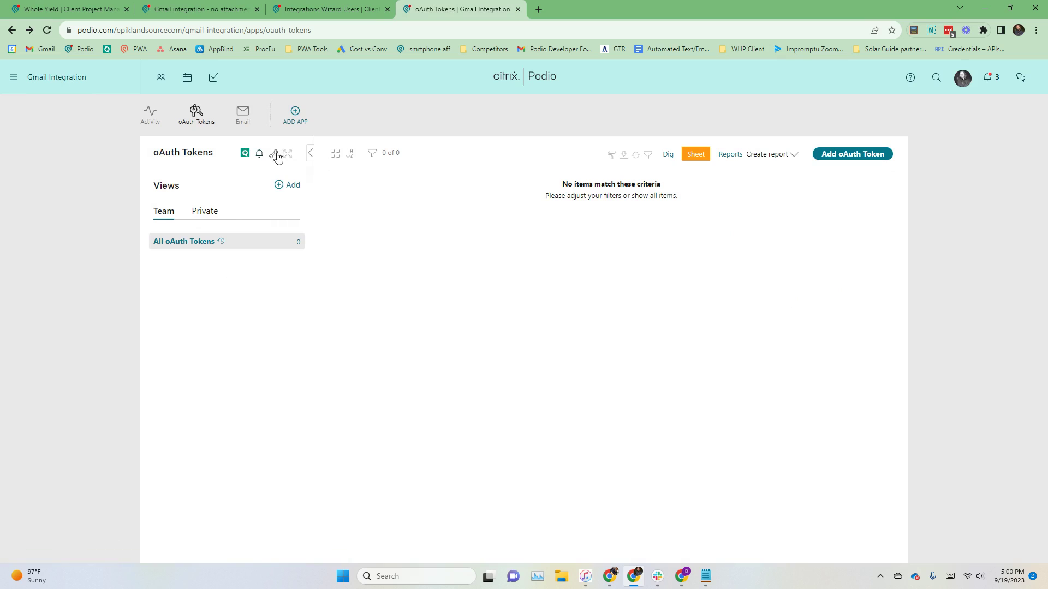
{"action": "left_click", "coordinate": [274, 154]}
{"action": "left_click", "coordinate": [539, 6]}
{"action": "type", "text": "podio"}
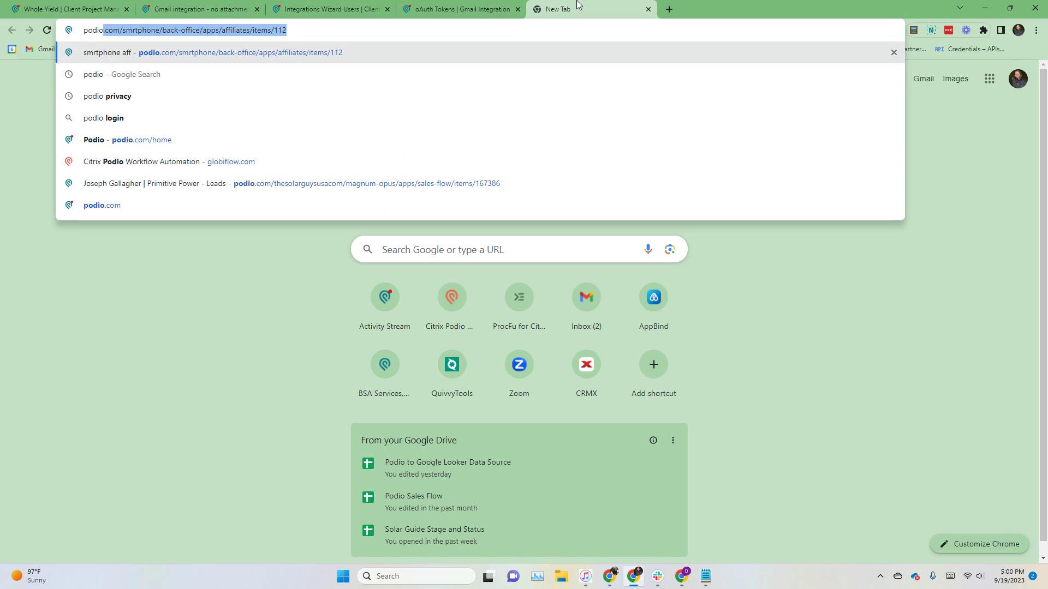
Step: Open the Citrix Podio Workflow Automation site from the address suggestions and copy its address
{"action": "key", "text": "Down"}
{"action": "key", "text": "Down"}
{"action": "key", "text": "Down"}
{"action": "key", "text": "Down"}
{"action": "key", "text": "Down"}
{"action": "key", "text": "Return"}
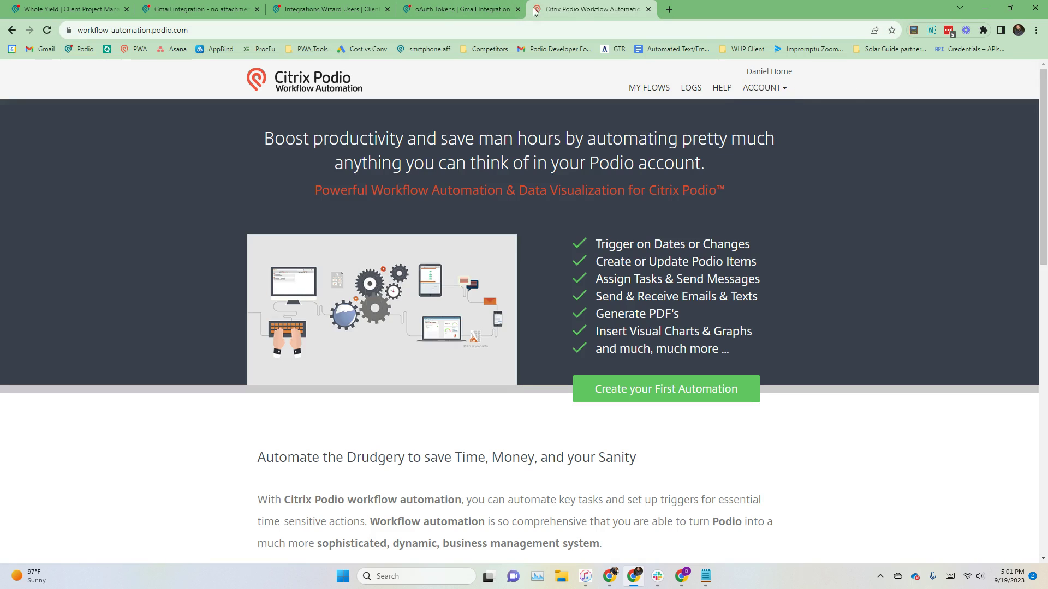
{"action": "left_click", "coordinate": [132, 29]}
{"action": "key", "text": "ctrl+c"}
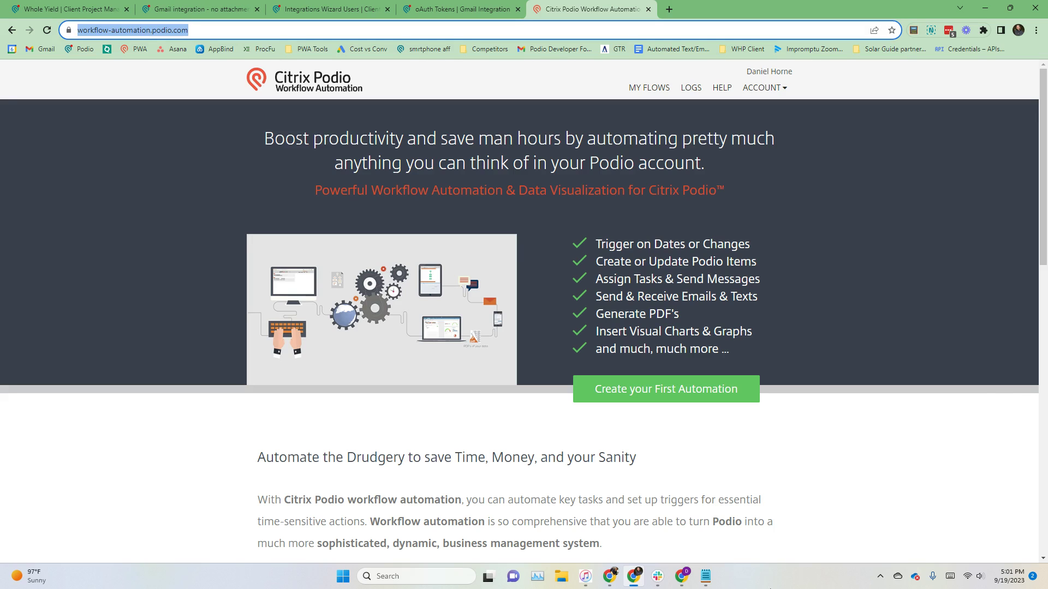
Step: Paste the Workflow Automation address on a new Notepad line, then open My Flows
{"action": "left_click", "coordinate": [705, 576]}
{"action": "left_click", "coordinate": [578, 261]}
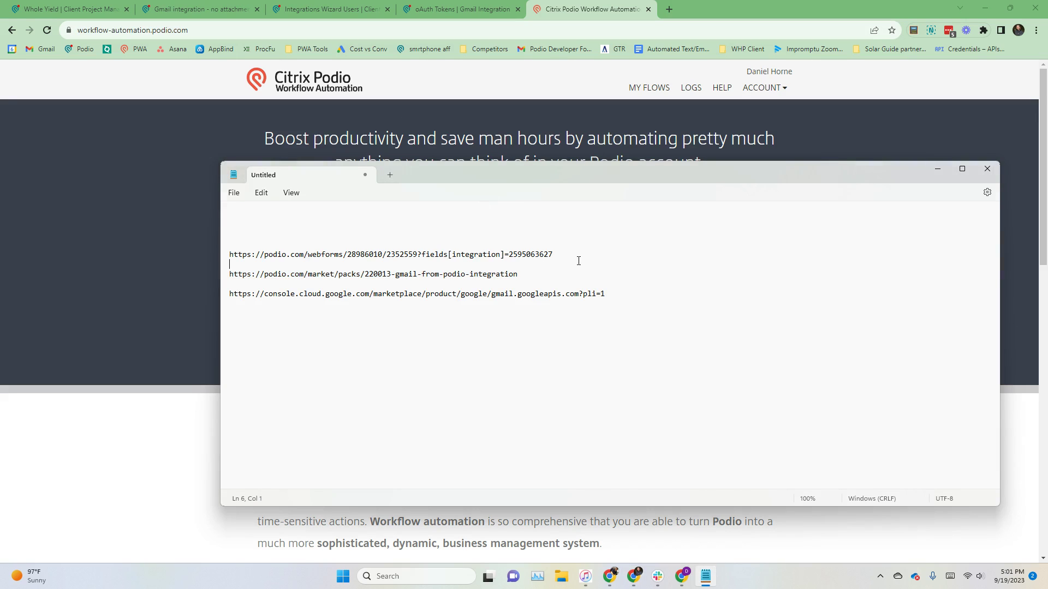
{"action": "key", "text": "Return"}
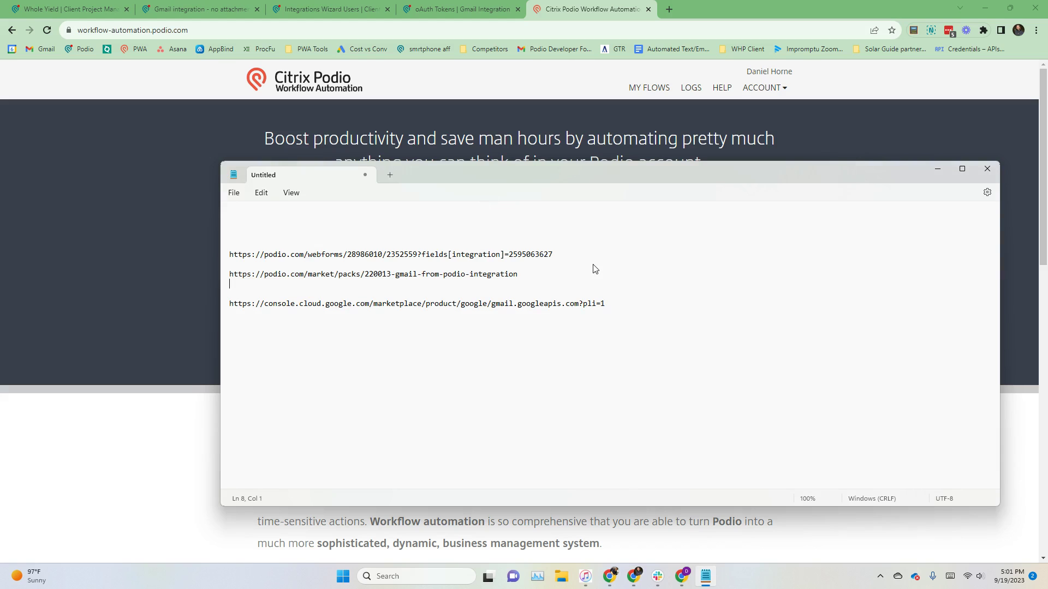
{"action": "key", "text": "Return"}
{"action": "key", "text": "ctrl+v"}
{"action": "left_click", "coordinate": [131, 465]}
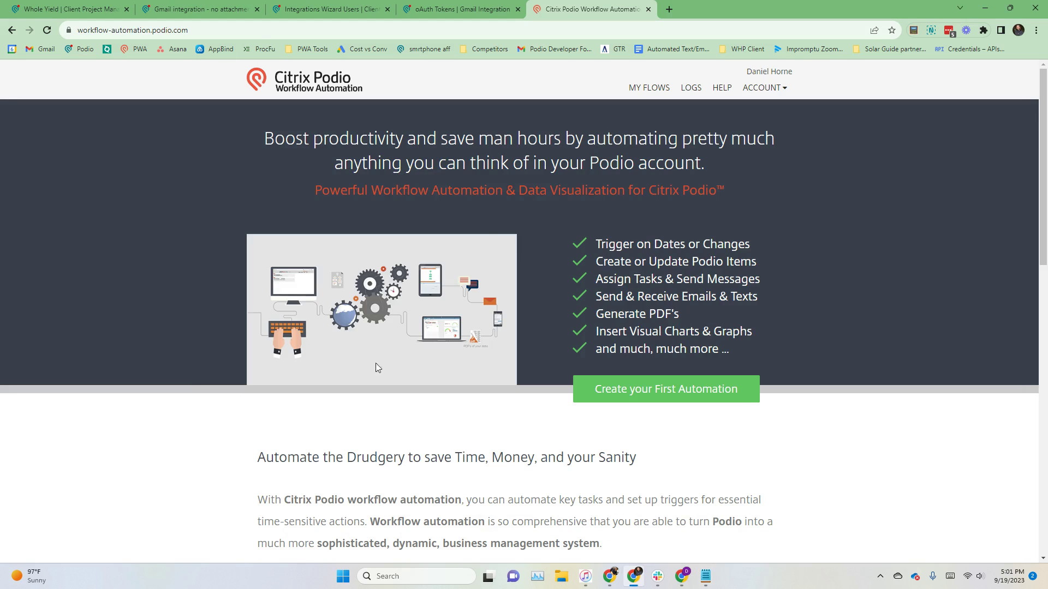
{"action": "left_click", "coordinate": [638, 89]}
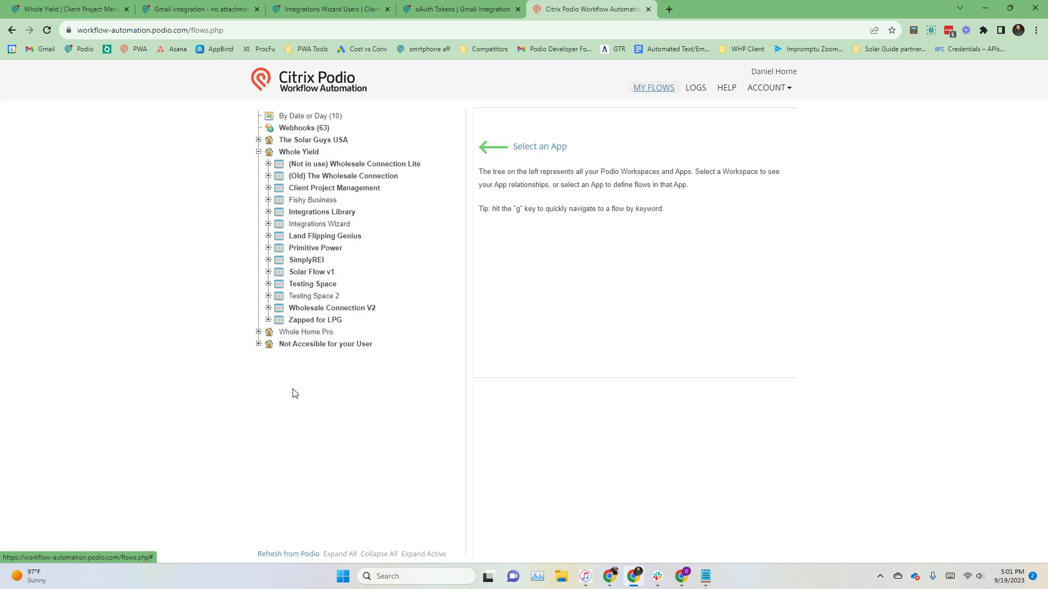
Step: Run Refresh from Podio in Workflow Automation so the new Gmail Integration apps load
{"action": "left_click", "coordinate": [293, 554]}
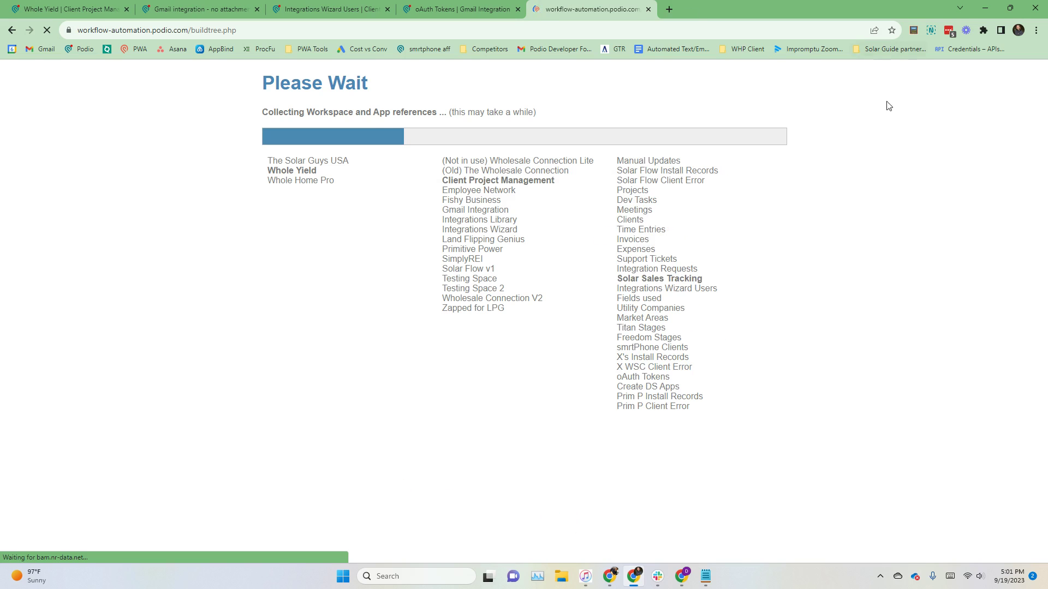
{"action": "key", "text": "ctrl+Tab"}
{"action": "key", "text": "ctrl+Tab"}
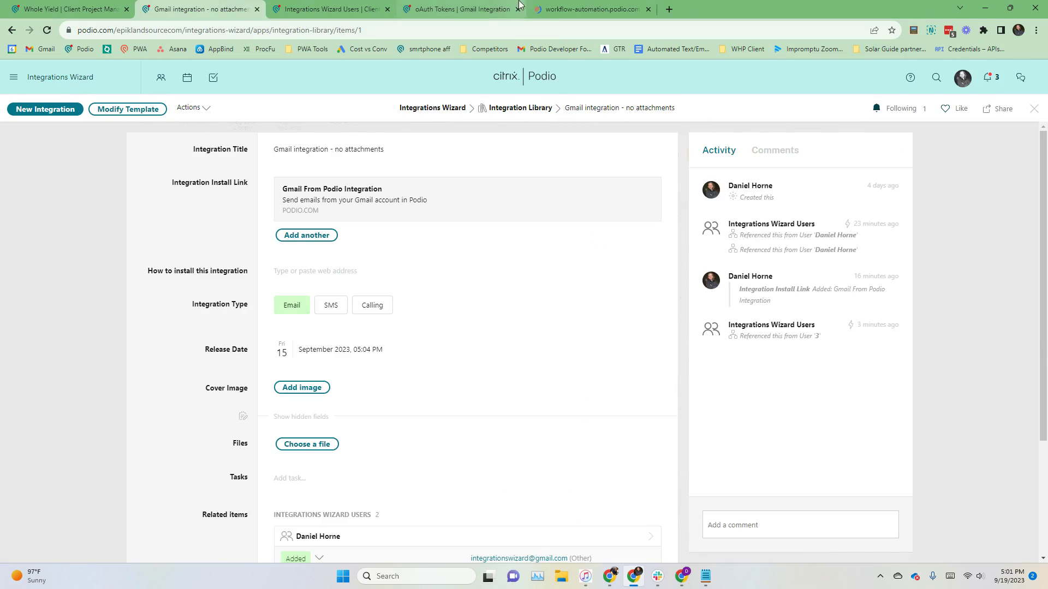
{"action": "left_click", "coordinate": [532, 7]}
{"action": "left_click", "coordinate": [682, 576]}
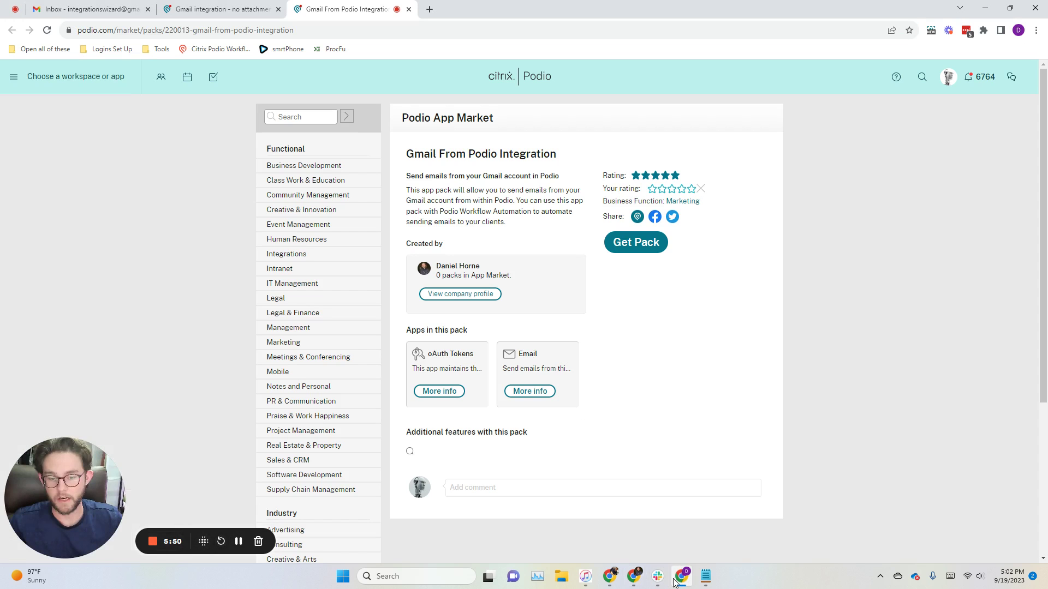
Step: Open the imported Gmail Redirect URI - Auth Code flow and save it
{"action": "left_click", "coordinate": [682, 576]}
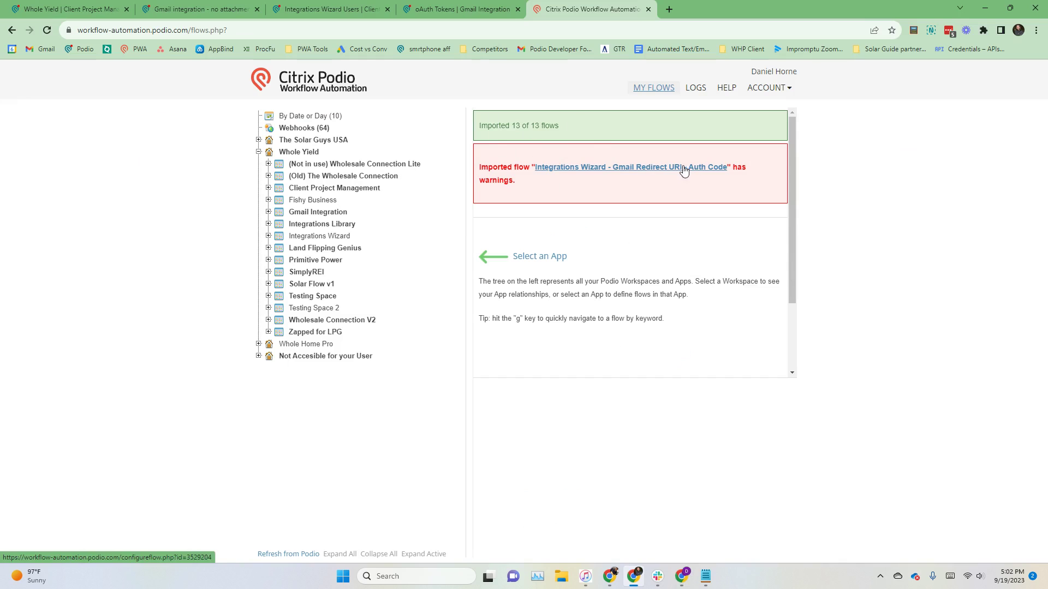
{"action": "left_click", "coordinate": [639, 172]}
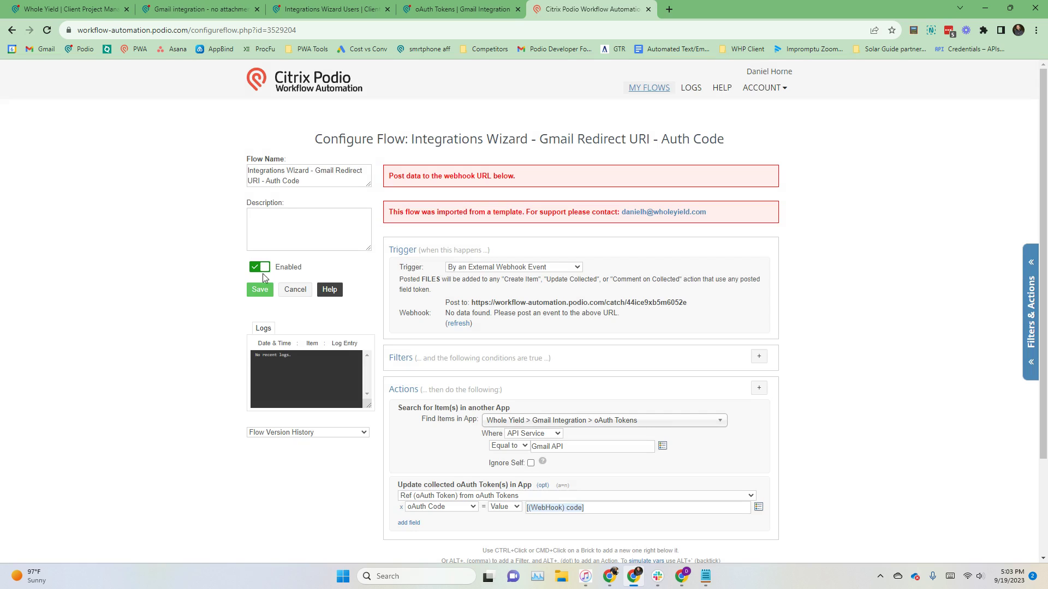
{"action": "left_click", "coordinate": [259, 289]}
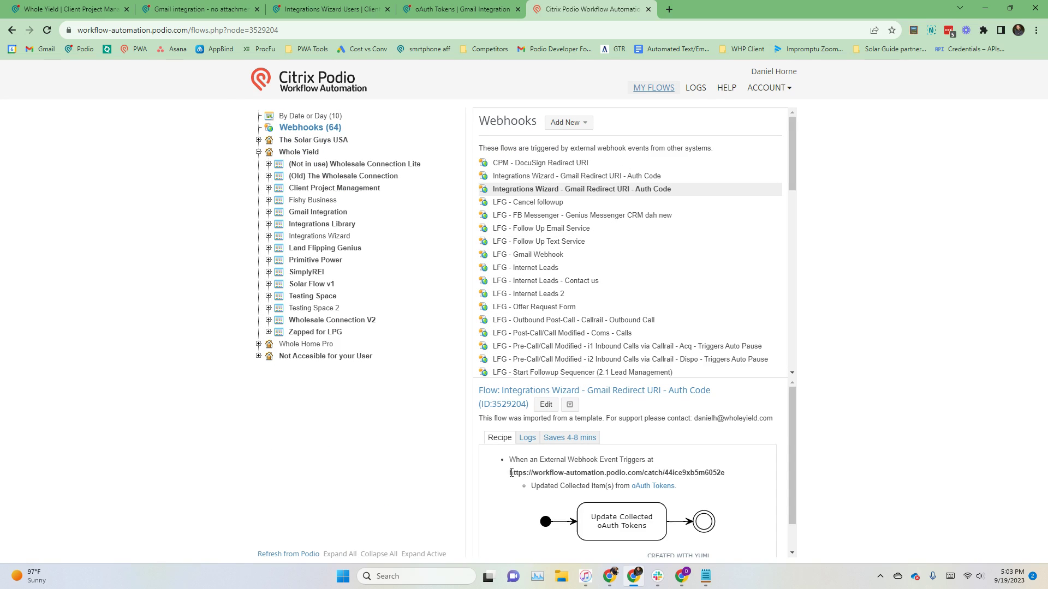
Step: Copy the flow's webhook URL and start a new oAuth Token item
{"action": "left_click_drag", "start_coordinate": [511, 473], "coordinate": [725, 474]}
{"action": "right_click", "coordinate": [718, 475]}
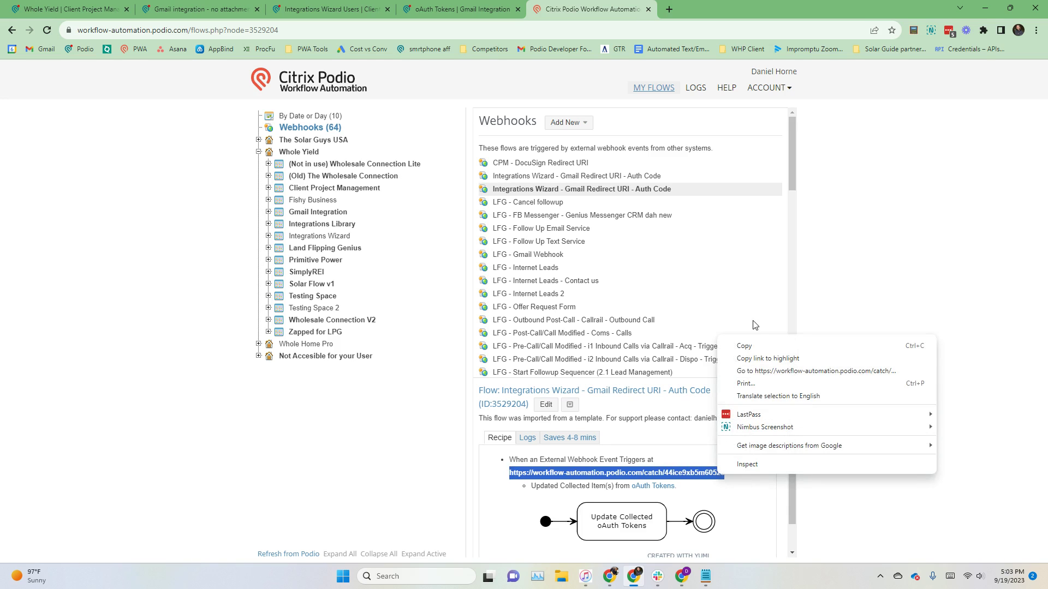
{"action": "left_click", "coordinate": [764, 345]}
{"action": "left_click", "coordinate": [453, 5]}
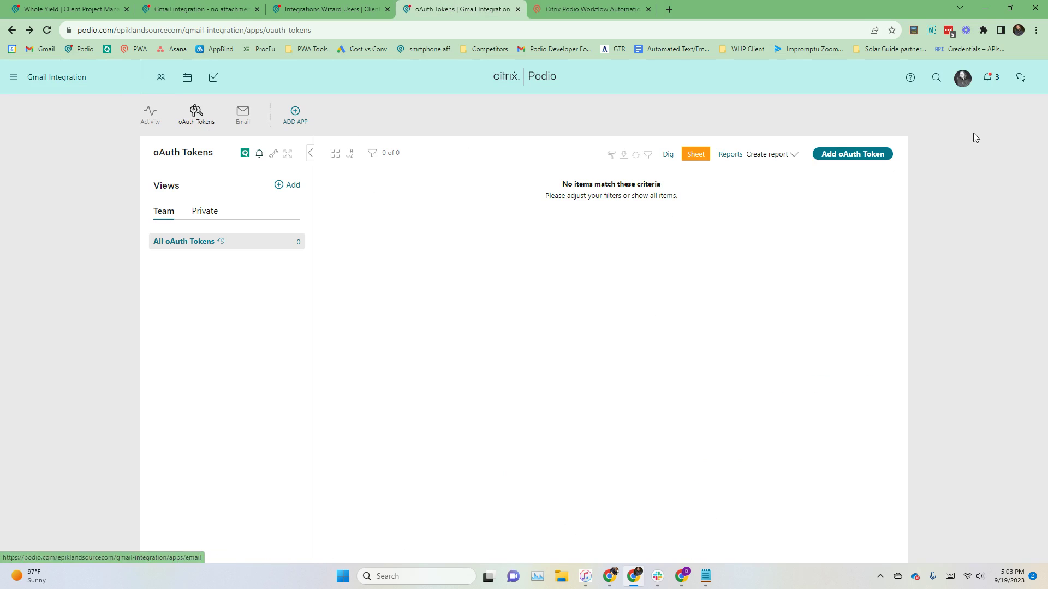
{"action": "left_click", "coordinate": [835, 156]}
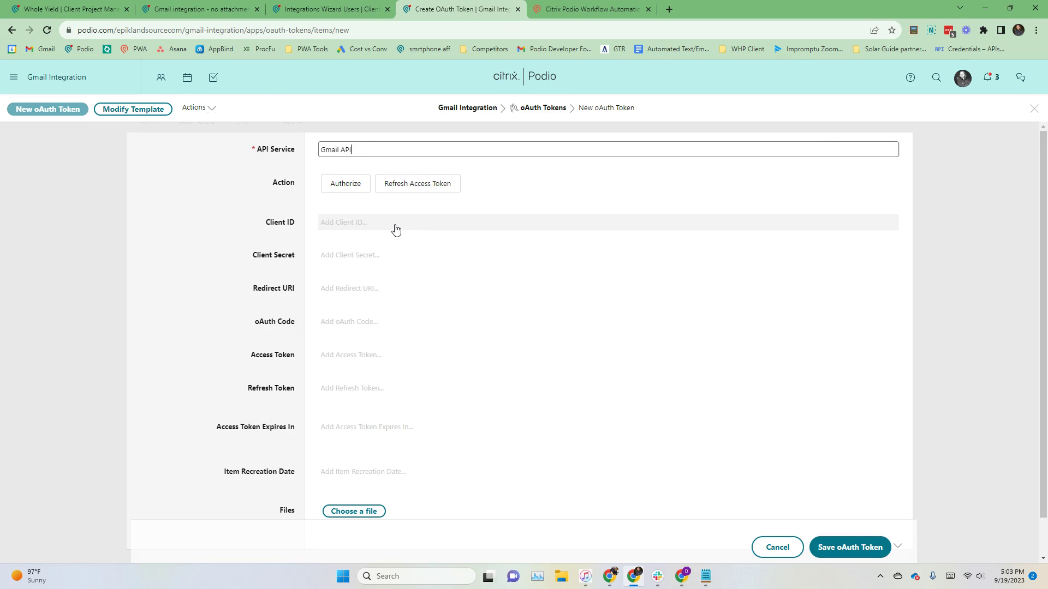
Step: Paste the copied webhook URL as the Redirect URI and save the Gmail API oAuth Token
{"action": "left_click", "coordinate": [368, 294]}
{"action": "key", "text": "ctrl+v"}
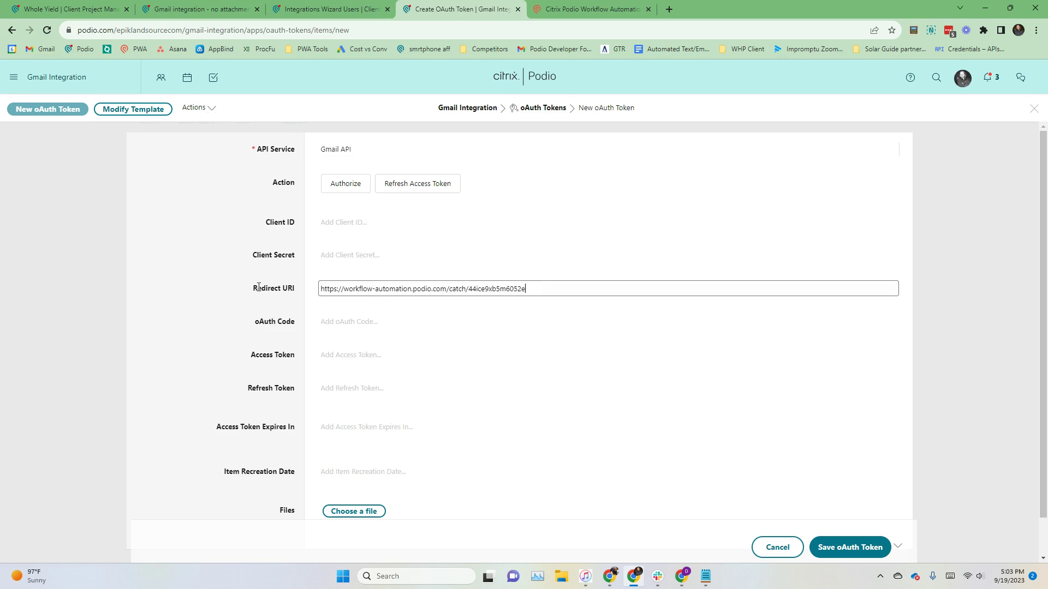
{"action": "left_click", "coordinate": [258, 287]}
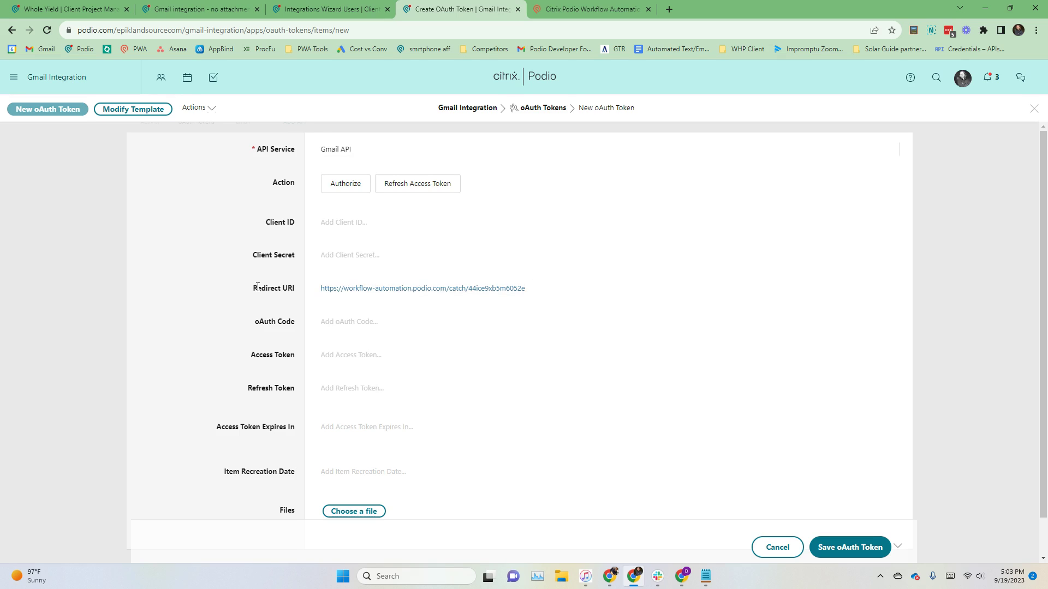
{"action": "left_click", "coordinate": [844, 547]}
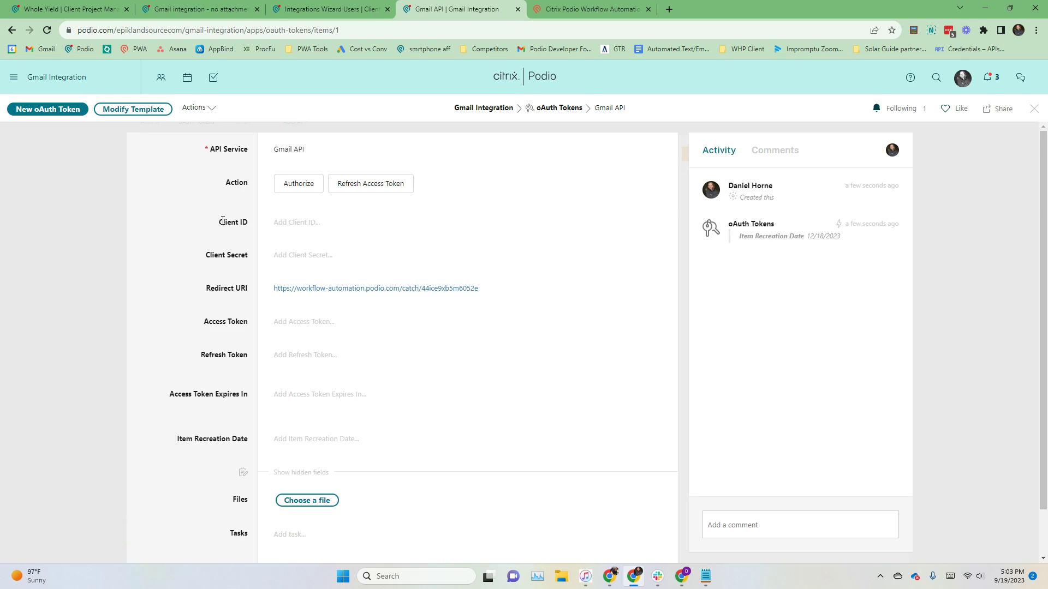
Step: Switch to the Gmail inbox and check which Google account is signed in
{"action": "left_click_drag", "start_coordinate": [217, 224], "coordinate": [245, 253]}
{"action": "left_click", "coordinate": [243, 238]}
{"action": "left_click", "coordinate": [244, 253]}
{"action": "mouse_move", "coordinate": [684, 576]}
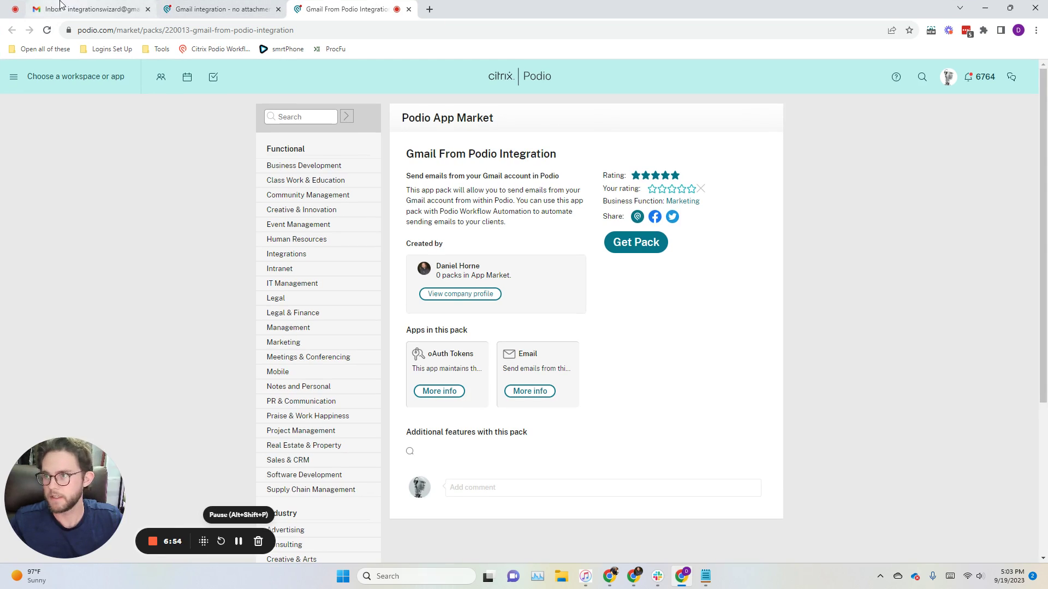
{"action": "left_click", "coordinate": [68, 9]}
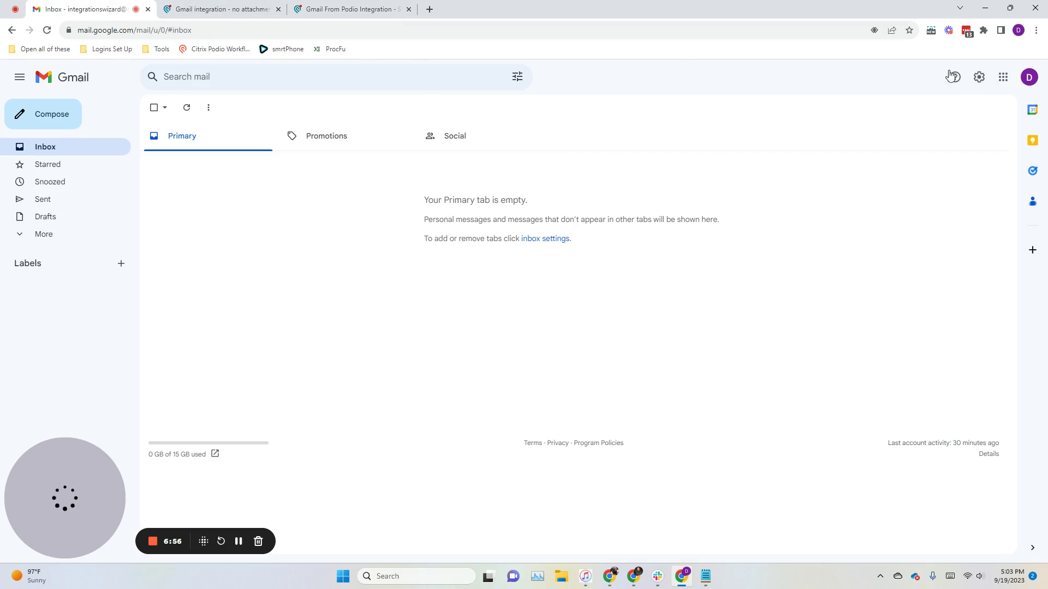
{"action": "left_click", "coordinate": [1029, 77]}
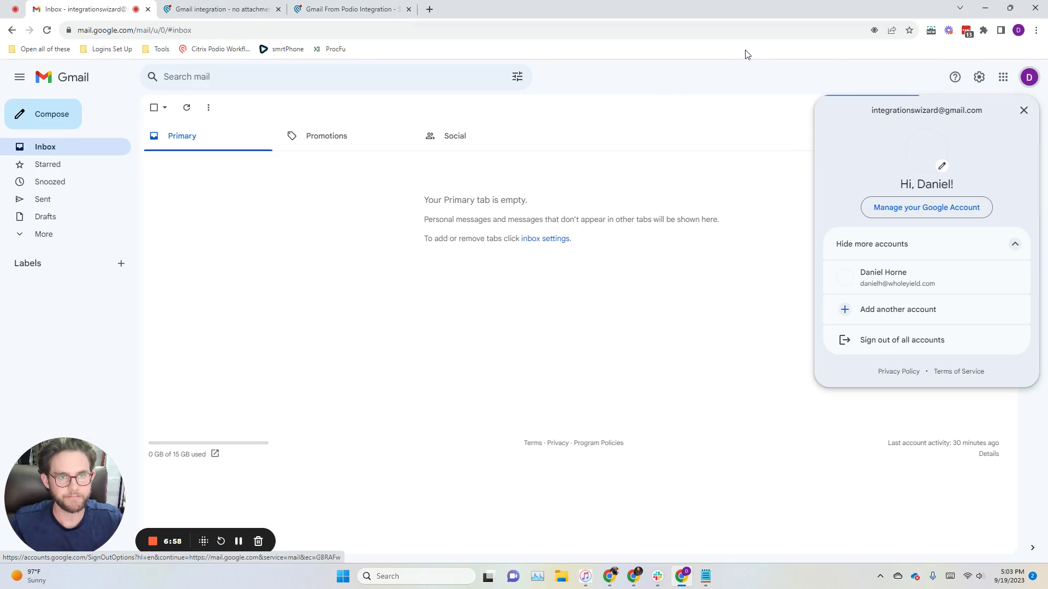
{"action": "left_click", "coordinate": [669, 88]}
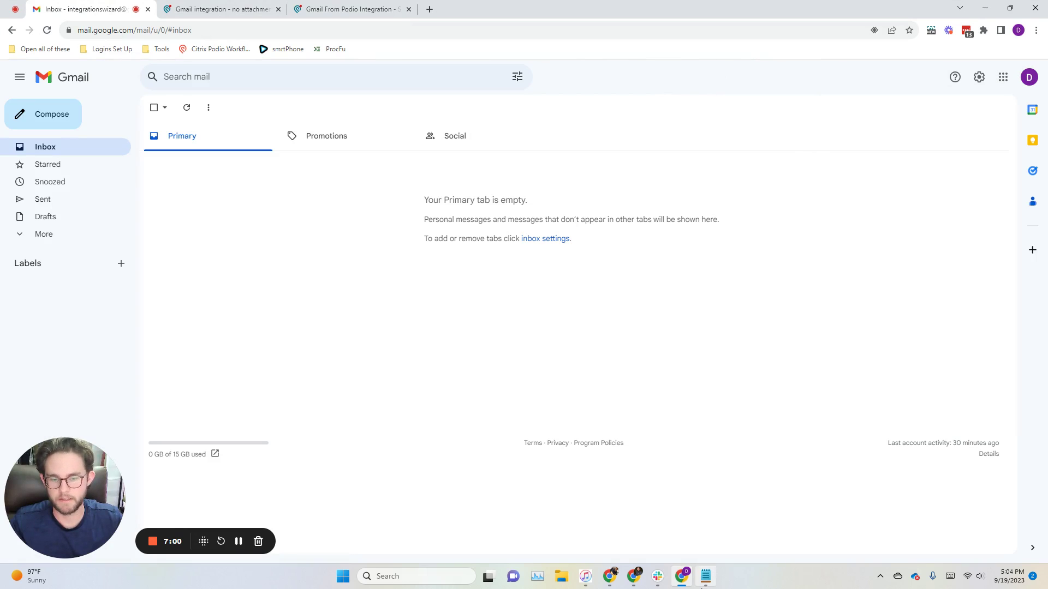
Step: Copy the Google Cloud Gmail API link from the Notepad notes
{"action": "mouse_move", "coordinate": [705, 576]}
{"action": "left_click", "coordinate": [708, 511]}
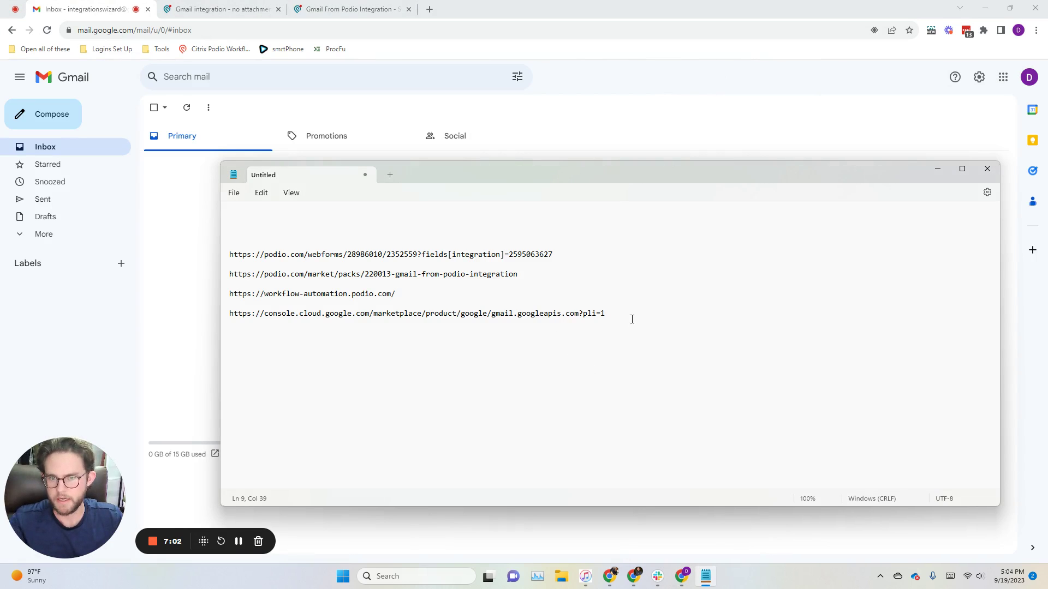
{"action": "left_click_drag", "start_coordinate": [606, 314], "coordinate": [234, 314]}
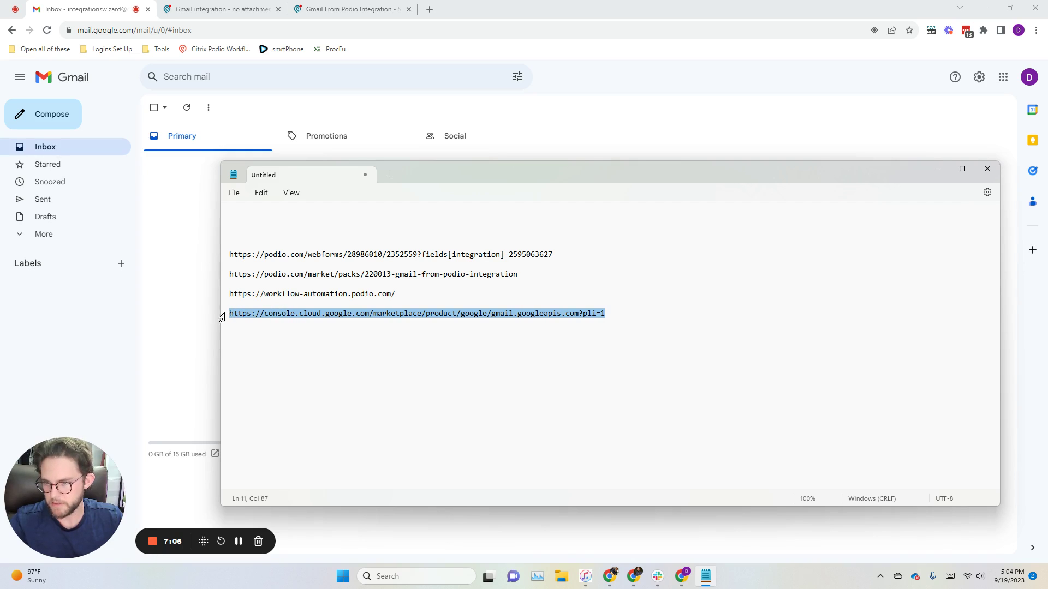
{"action": "left_click", "coordinate": [217, 312]}
Step: Load the copied Gmail API link in a new tab and enable the Gmail API
{"action": "left_click", "coordinate": [429, 8]}
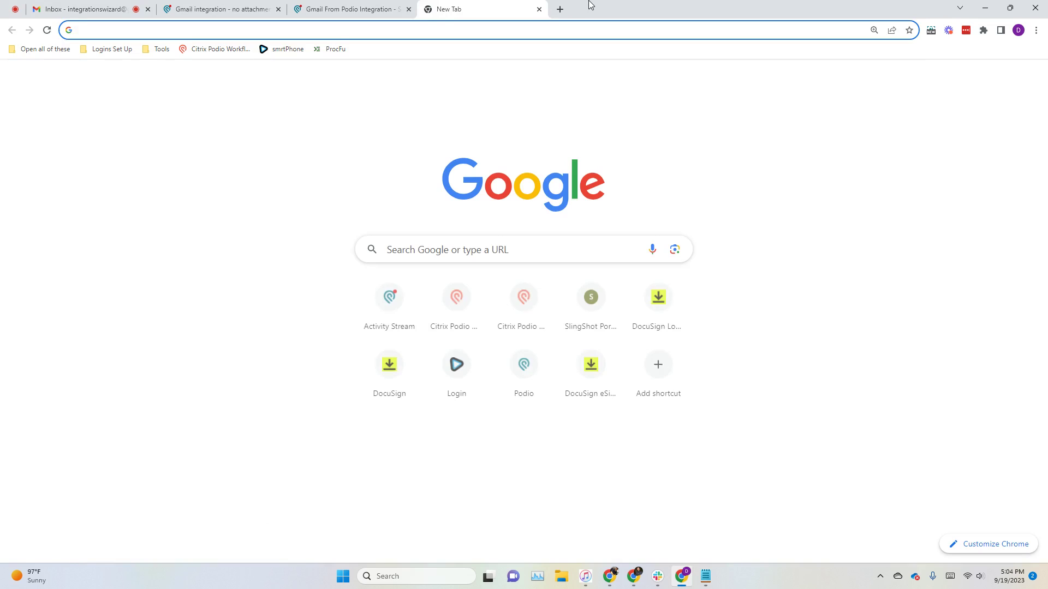
{"action": "key", "text": "ctrl+v"}
{"action": "key", "text": "Return"}
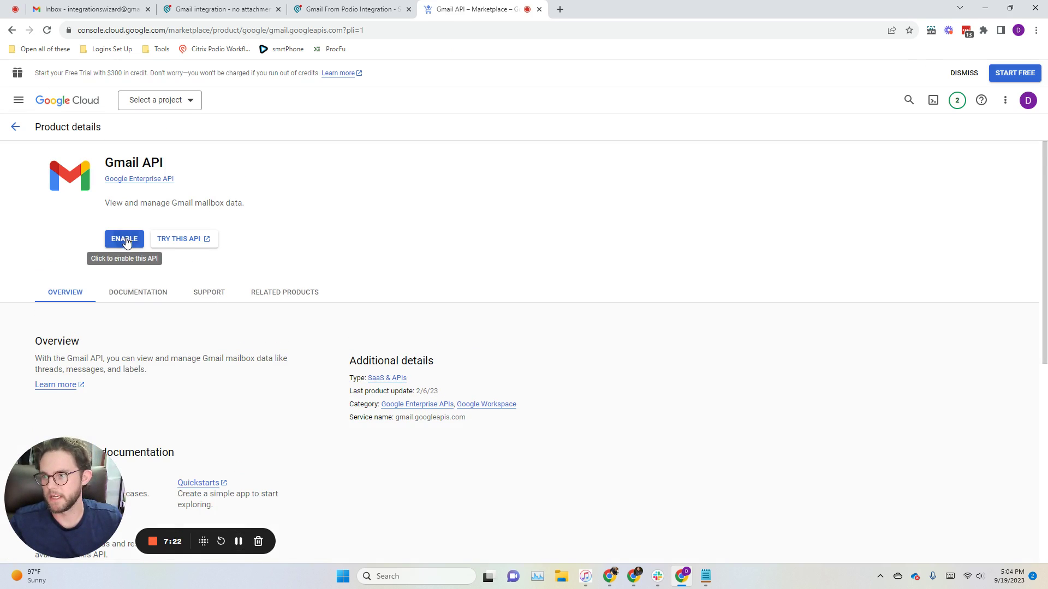
{"action": "left_click", "coordinate": [125, 242]}
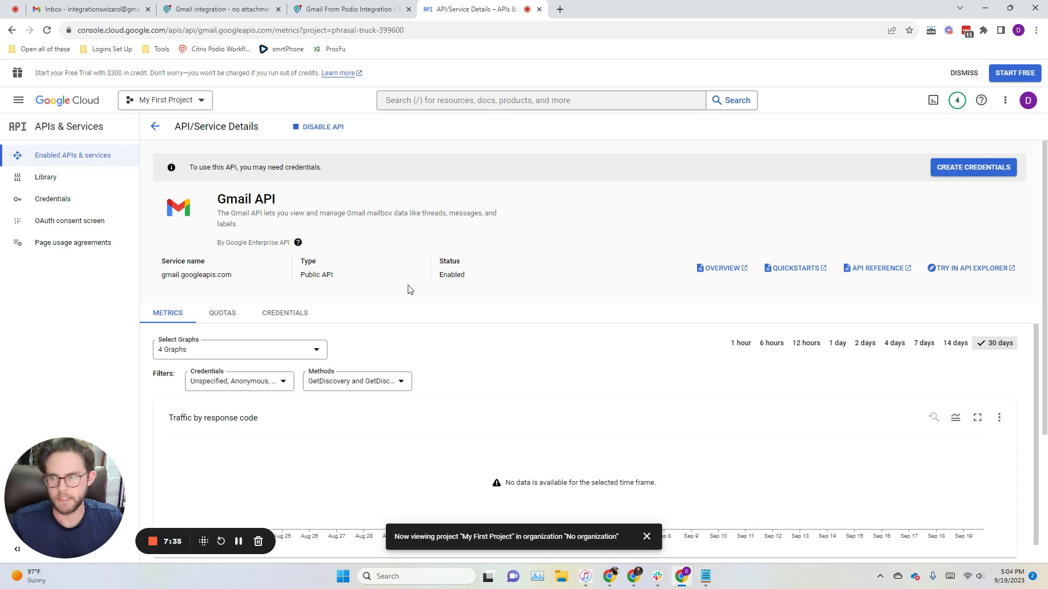
Step: Open the OAuth consent screen settings and choose the External user type
{"action": "left_click", "coordinate": [74, 222]}
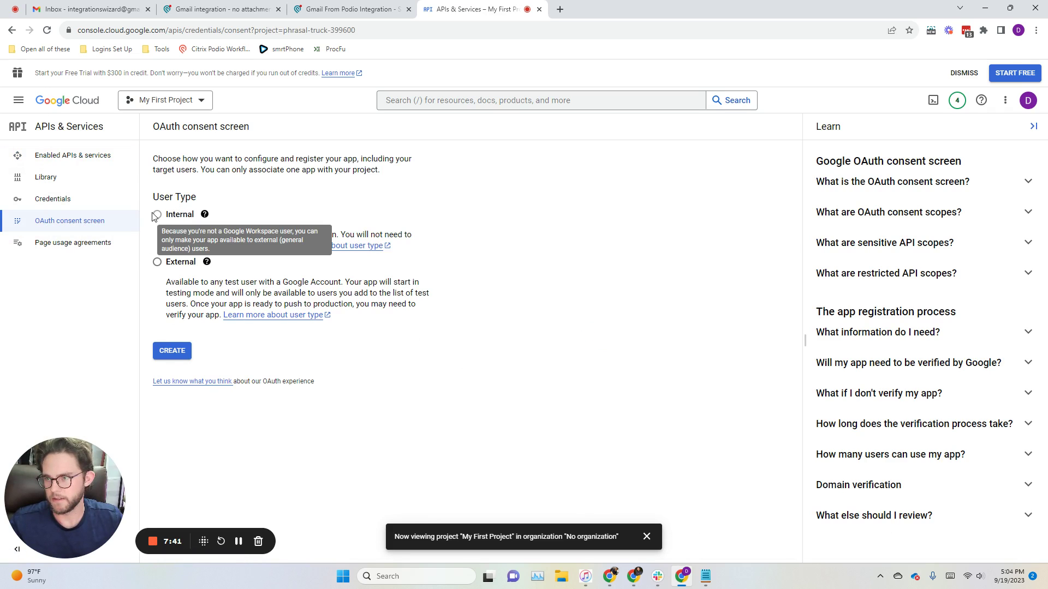
{"action": "mouse_move", "coordinate": [156, 215]}
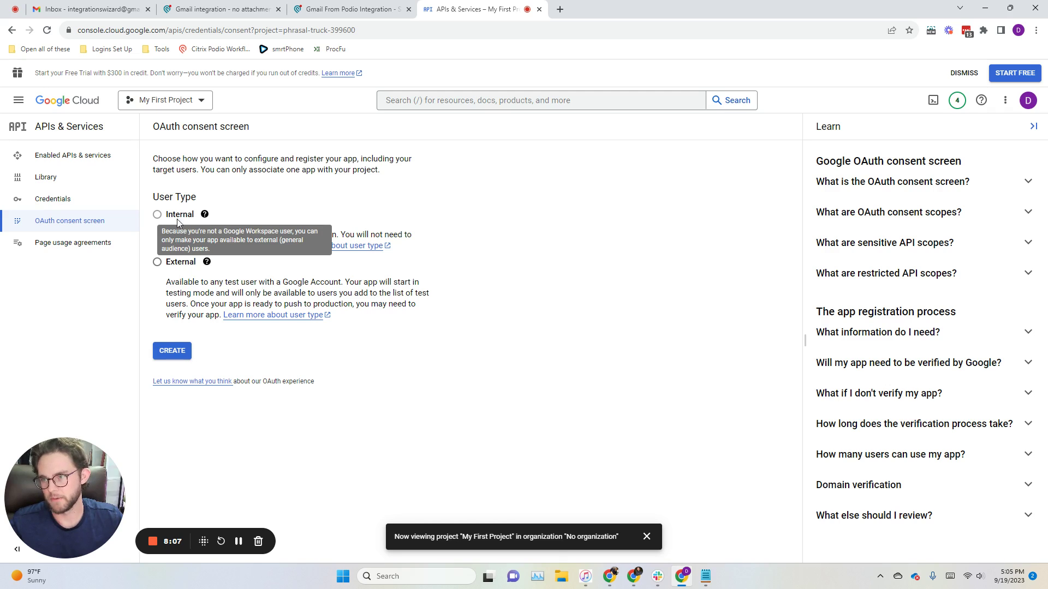
{"action": "left_click", "coordinate": [186, 266]}
Step: Create the External consent screen, name the app 'Gmail Podio Integration' and pick the support email
{"action": "left_click", "coordinate": [182, 354]}
{"action": "left_click", "coordinate": [267, 260]}
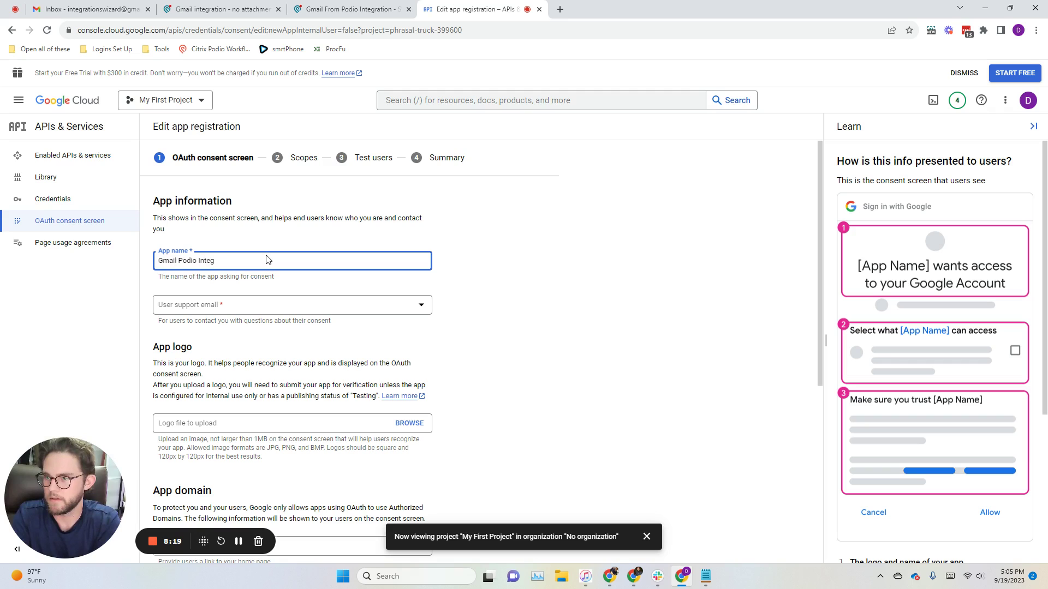
{"action": "type", "text": "Gmail Podio Integration"}
{"action": "key", "text": "Tab"}
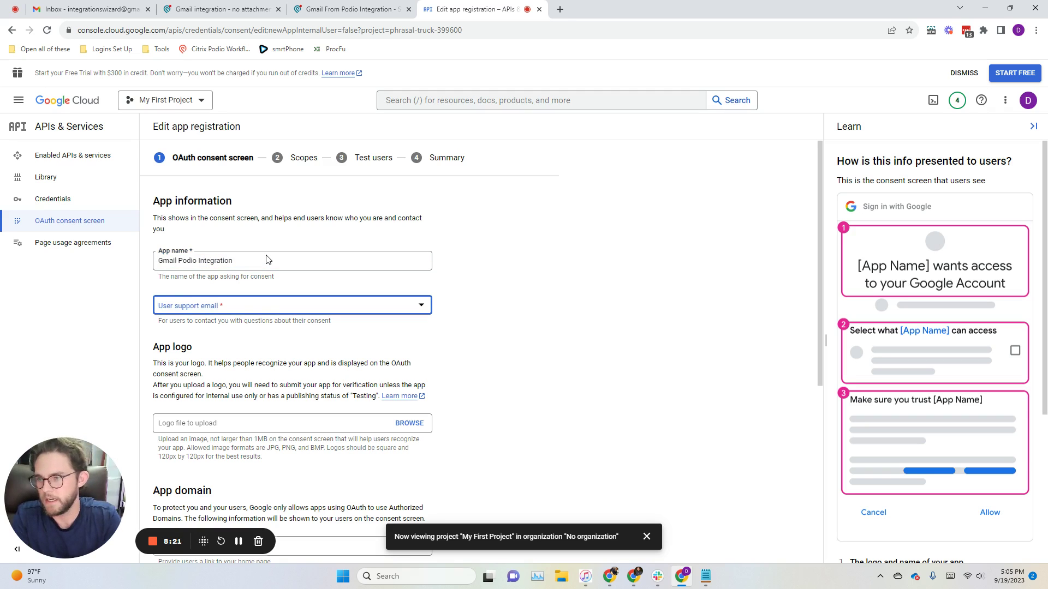
{"action": "key", "text": "Down"}
{"action": "key", "text": "Return"}
Step: Enter the developer contact email and save the app information
{"action": "scroll", "coordinate": [192, 355], "scroll_direction": "down", "scroll_amount": 3}
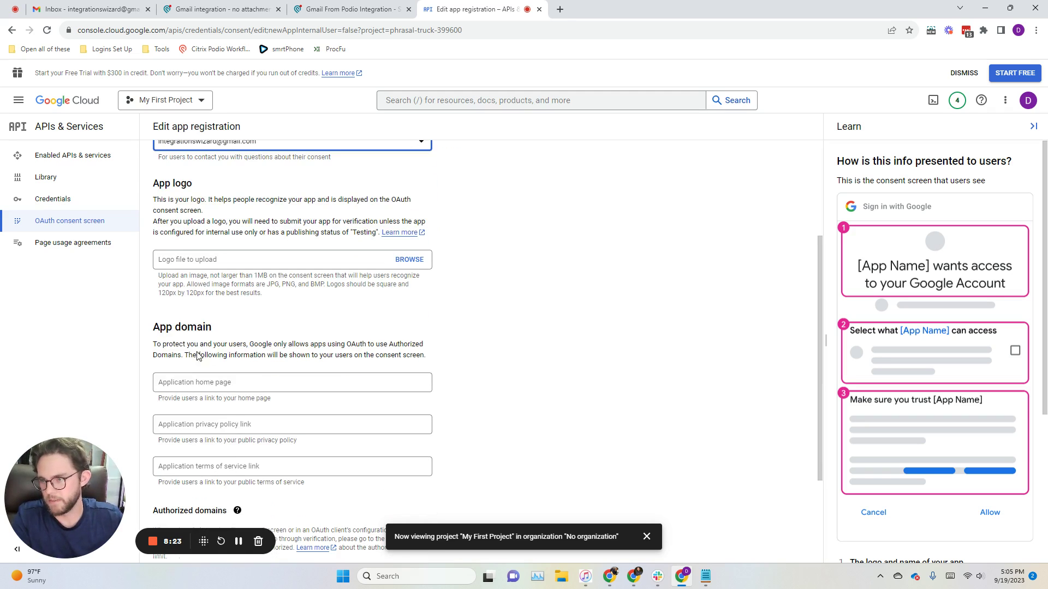
{"action": "scroll", "coordinate": [192, 355], "scroll_direction": "down", "scroll_amount": 3}
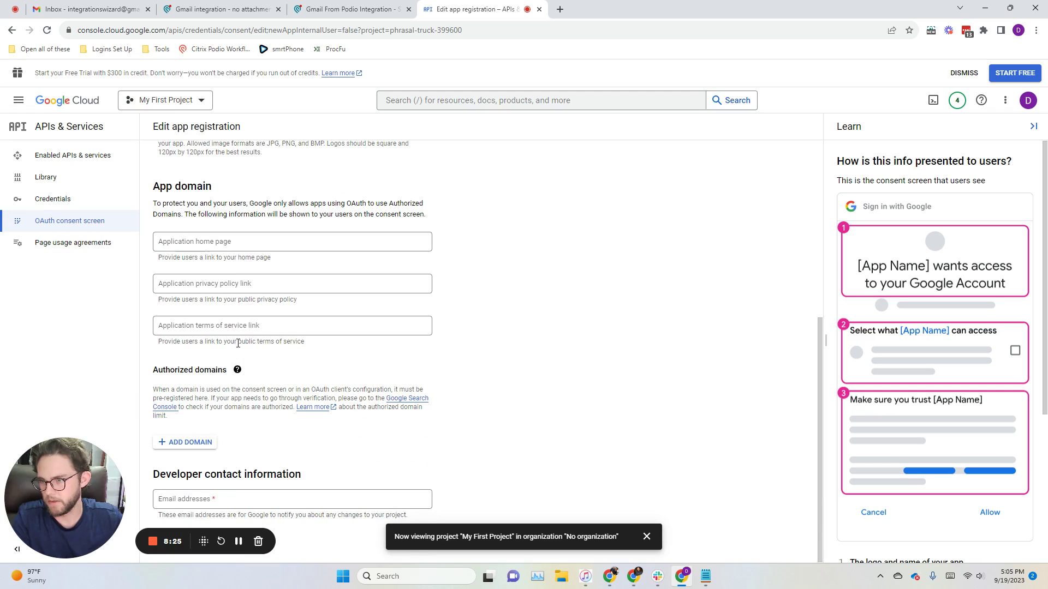
{"action": "left_click", "coordinate": [256, 497]}
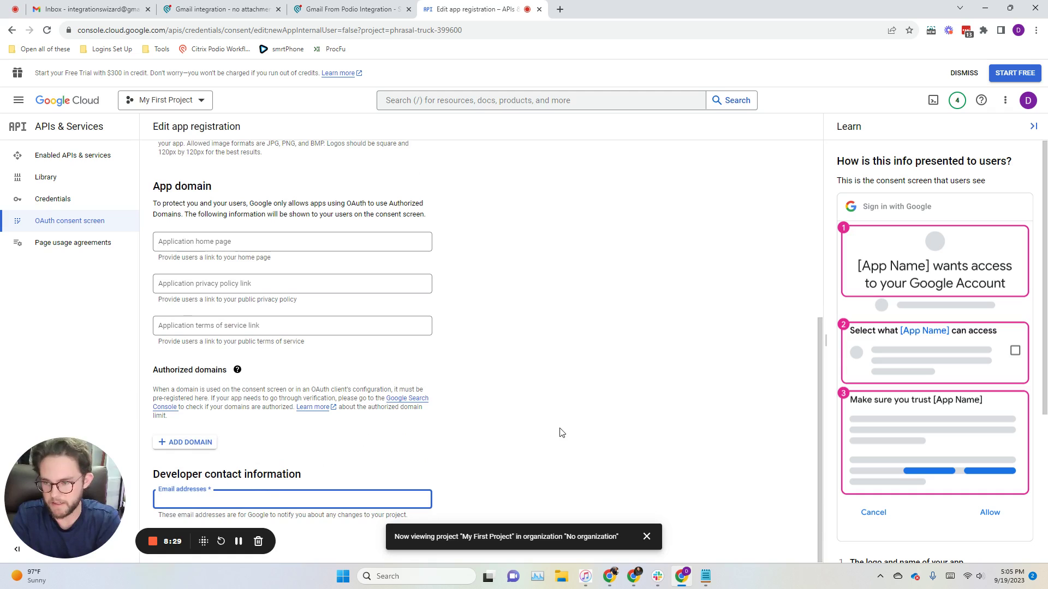
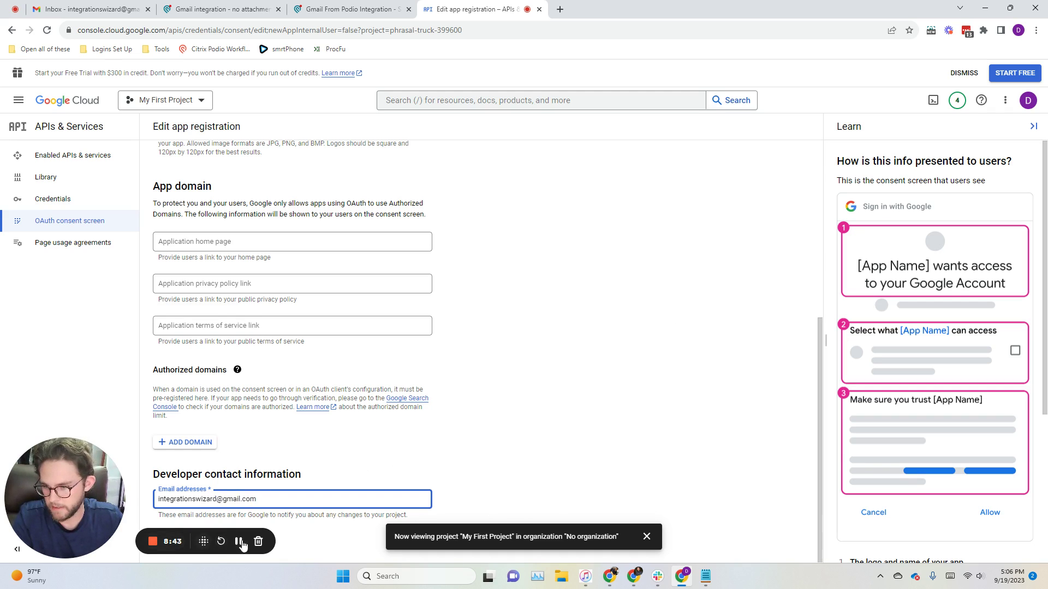
{"action": "left_click_drag", "start_coordinate": [189, 536], "coordinate": [199, 454]}
{"action": "left_click", "coordinate": [192, 540]}
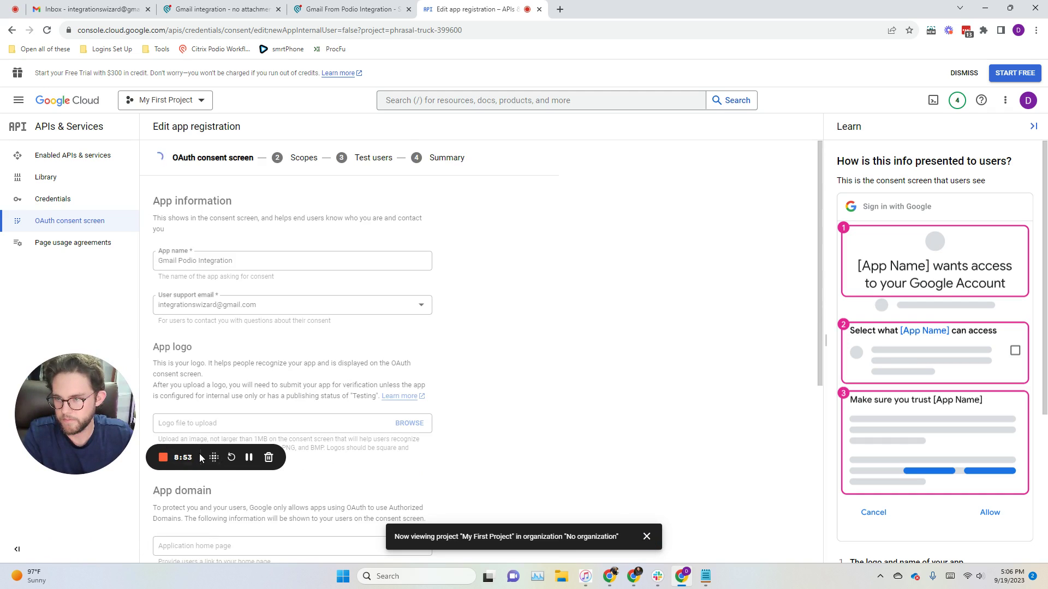
{"action": "left_click_drag", "start_coordinate": [201, 458], "coordinate": [191, 516]}
{"action": "left_click", "coordinate": [646, 536]}
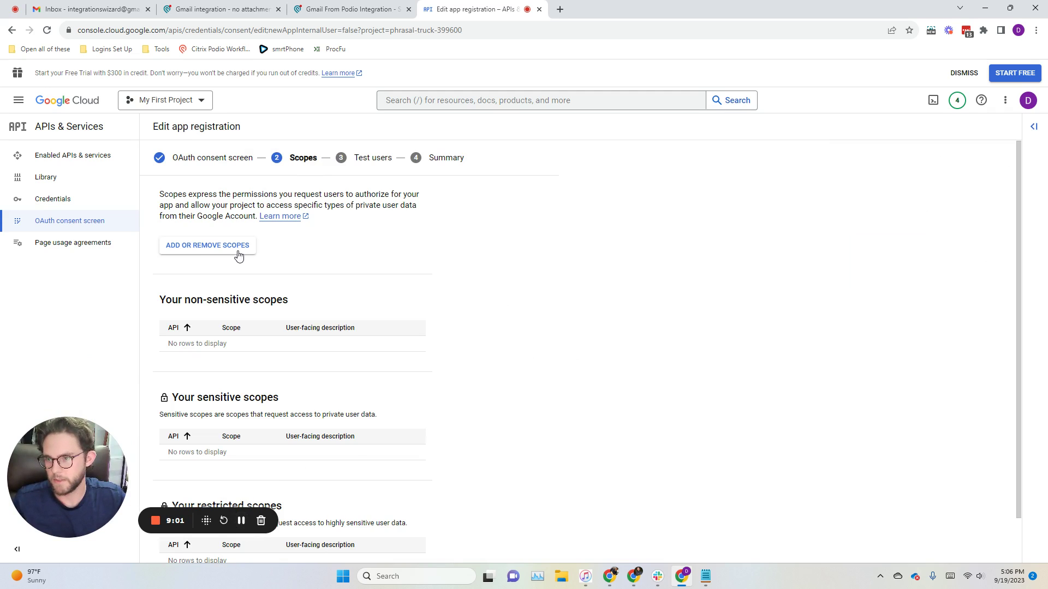
Step: Add the Gmail API gmail.modify scope, found by filtering for 'modify', and save the scopes
{"action": "left_click", "coordinate": [199, 248]}
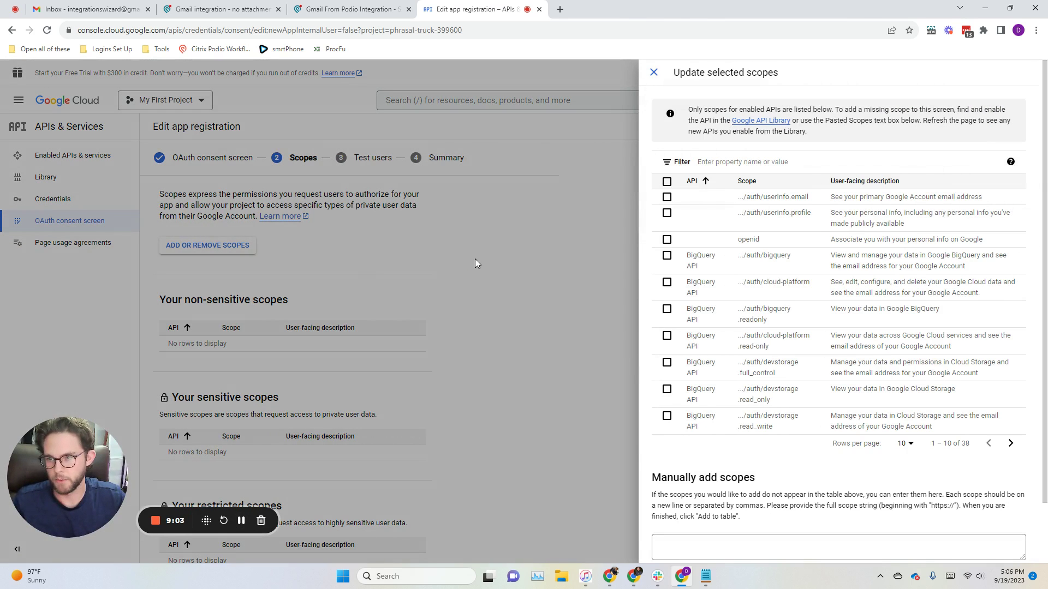
{"action": "left_click", "coordinate": [730, 161]}
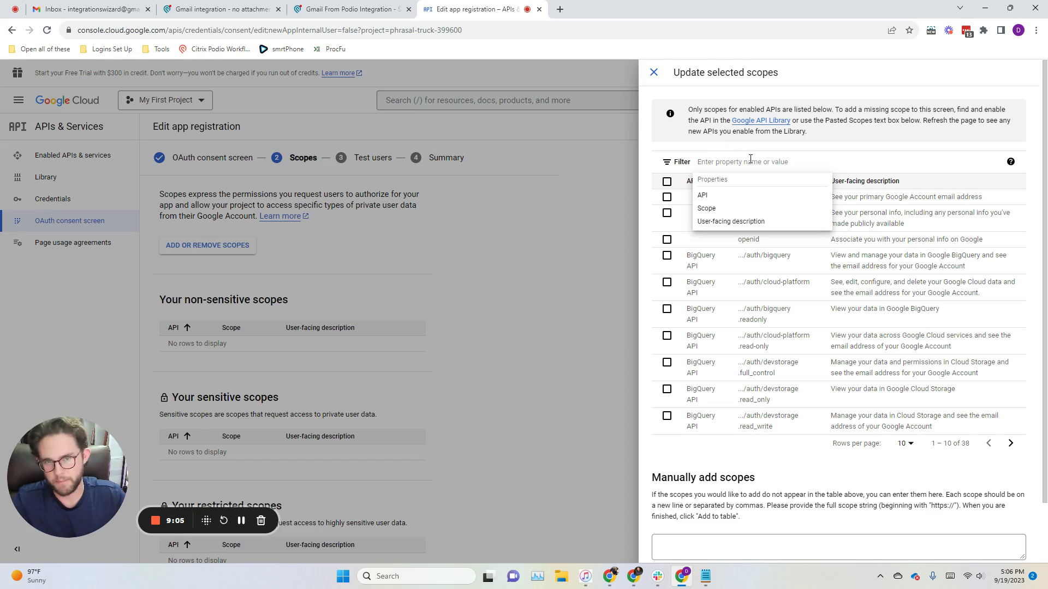
{"action": "type", "text": "modi"}
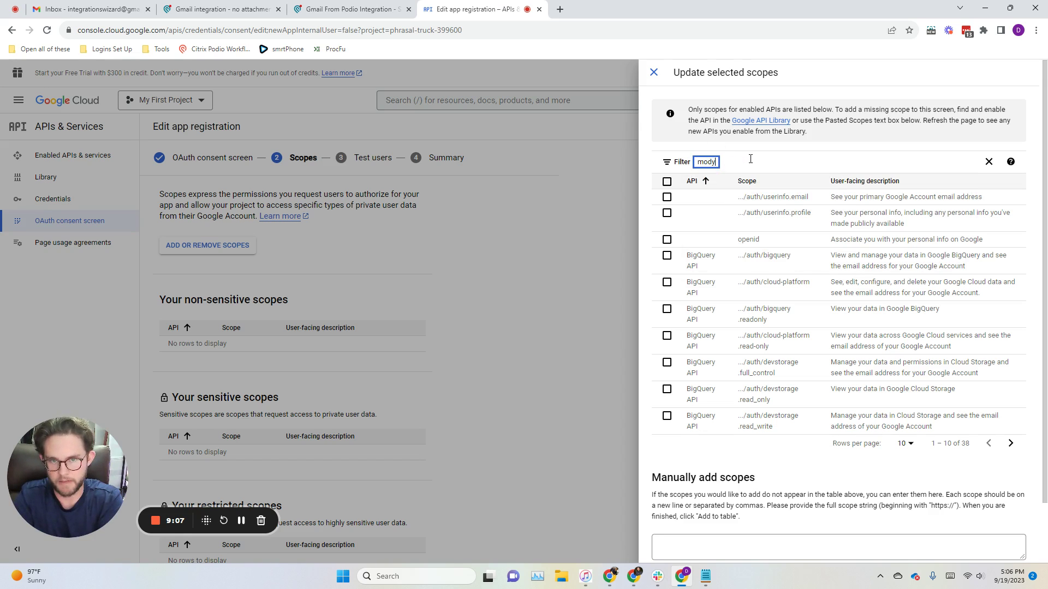
{"action": "type", "text": "fy"}
{"action": "key", "text": "Return"}
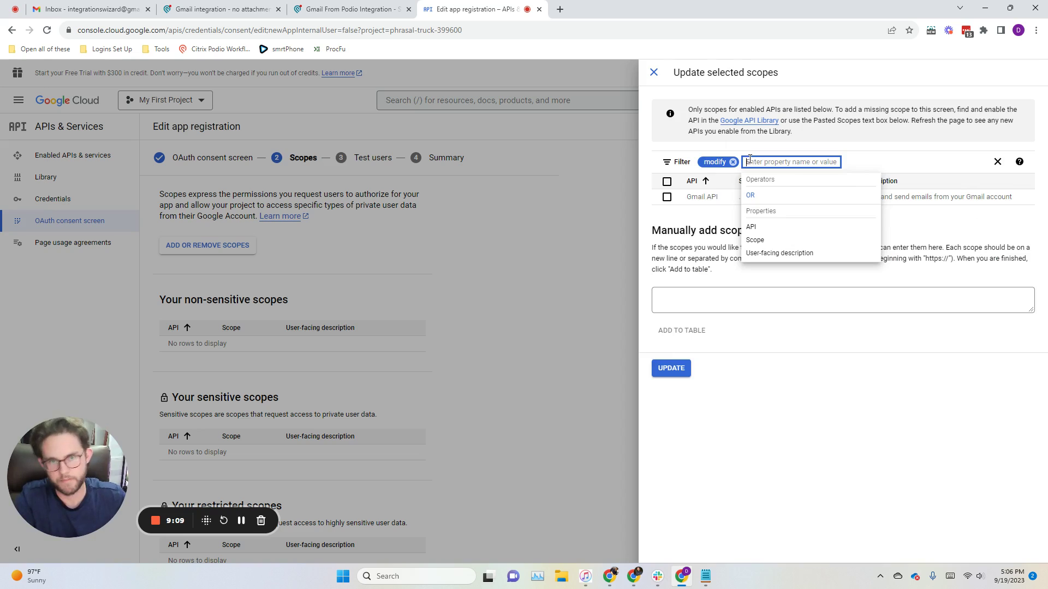
{"action": "left_click", "coordinate": [712, 221]}
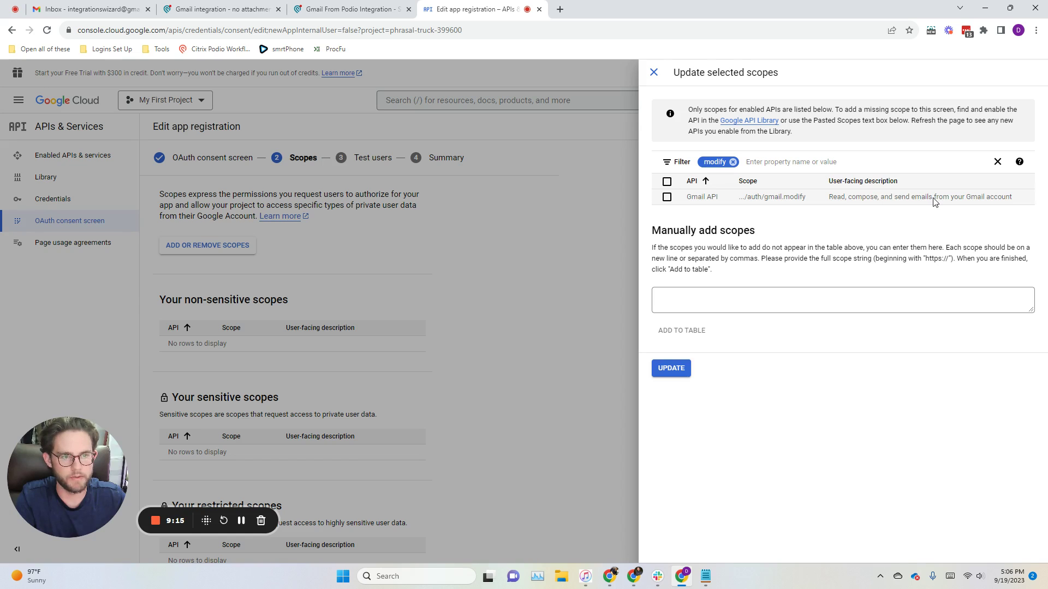
{"action": "left_click", "coordinate": [667, 197]}
{"action": "left_click", "coordinate": [671, 368]}
{"action": "scroll", "coordinate": [405, 373], "scroll_direction": "down", "scroll_amount": 2}
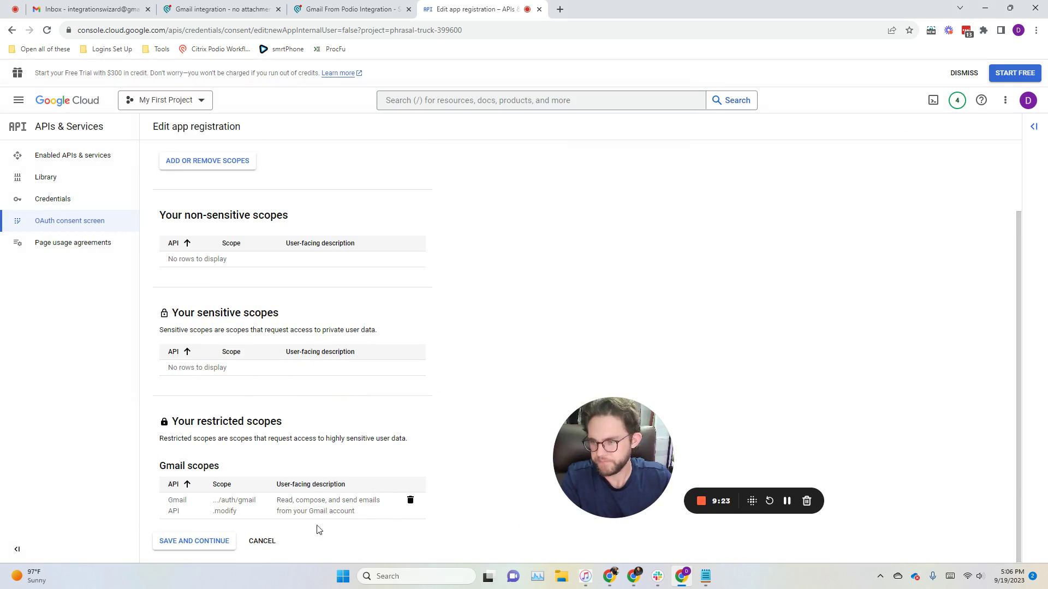
{"action": "left_click", "coordinate": [211, 541]}
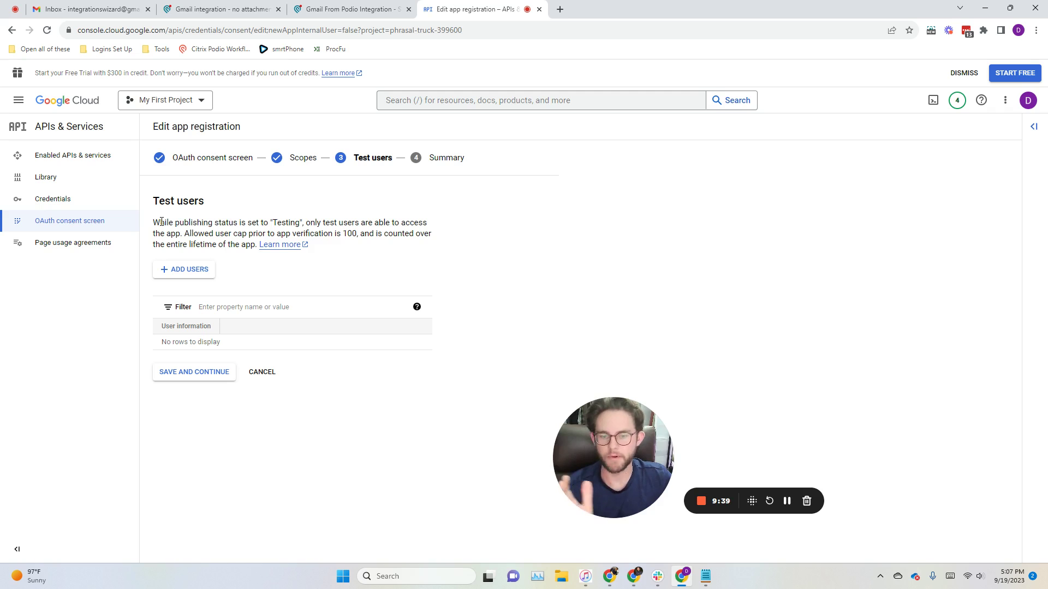
Step: Add the signed-in account as a test user and review the Summary
{"action": "left_click", "coordinate": [183, 270]}
{"action": "left_click", "coordinate": [782, 174]}
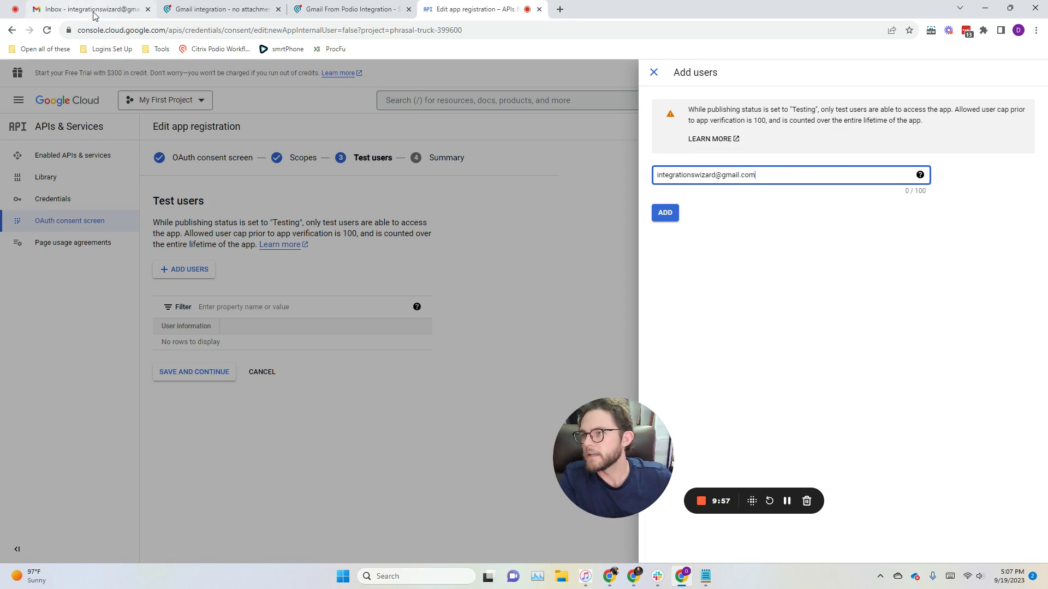
{"action": "left_click", "coordinate": [664, 213]}
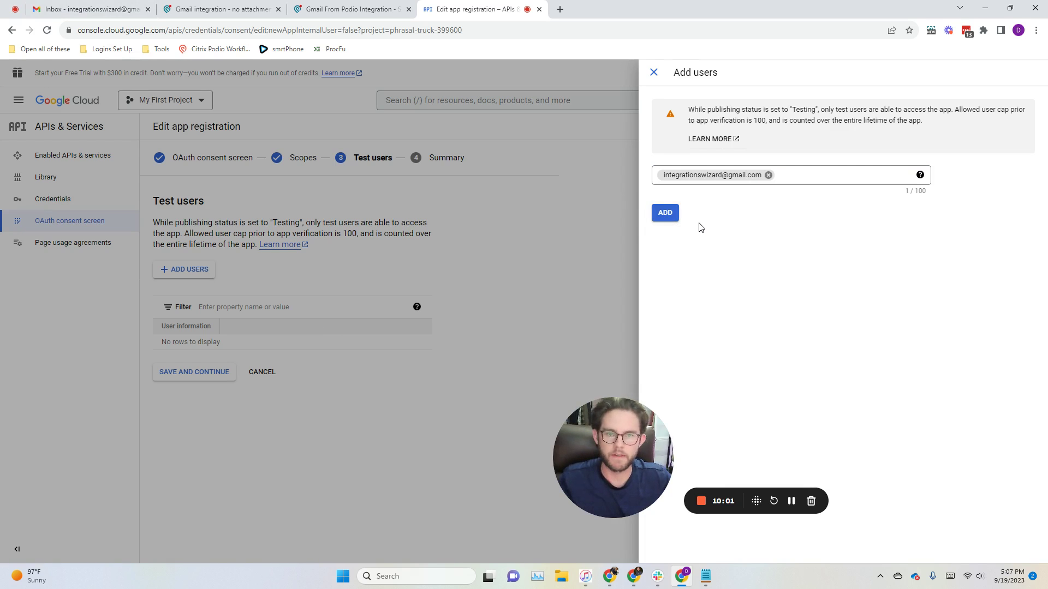
{"action": "left_click", "coordinate": [667, 214]}
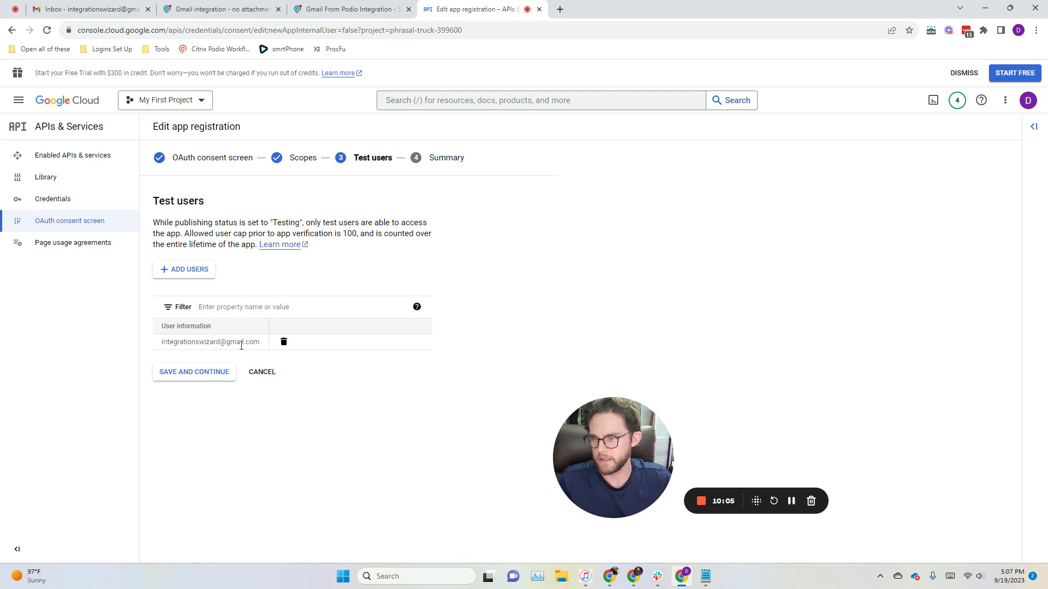
{"action": "left_click", "coordinate": [205, 380]}
{"action": "scroll", "coordinate": [288, 323], "scroll_direction": "down", "scroll_amount": 5}
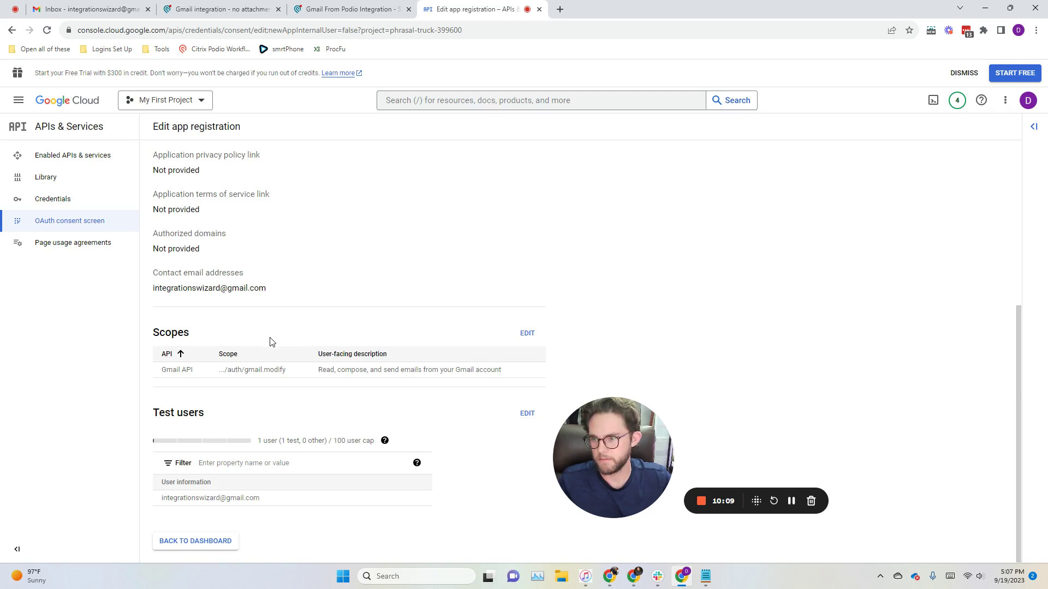
Step: Cancel publishing to keep the app in testing, then open Create Credentials on the Credentials page
{"action": "left_click", "coordinate": [205, 543]}
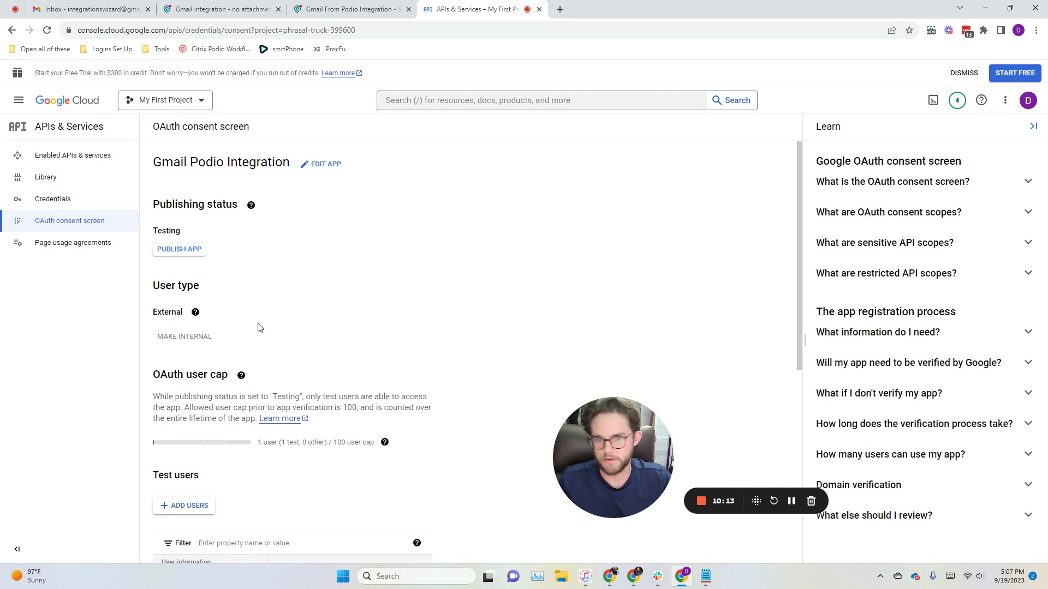
{"action": "left_click", "coordinate": [189, 254]}
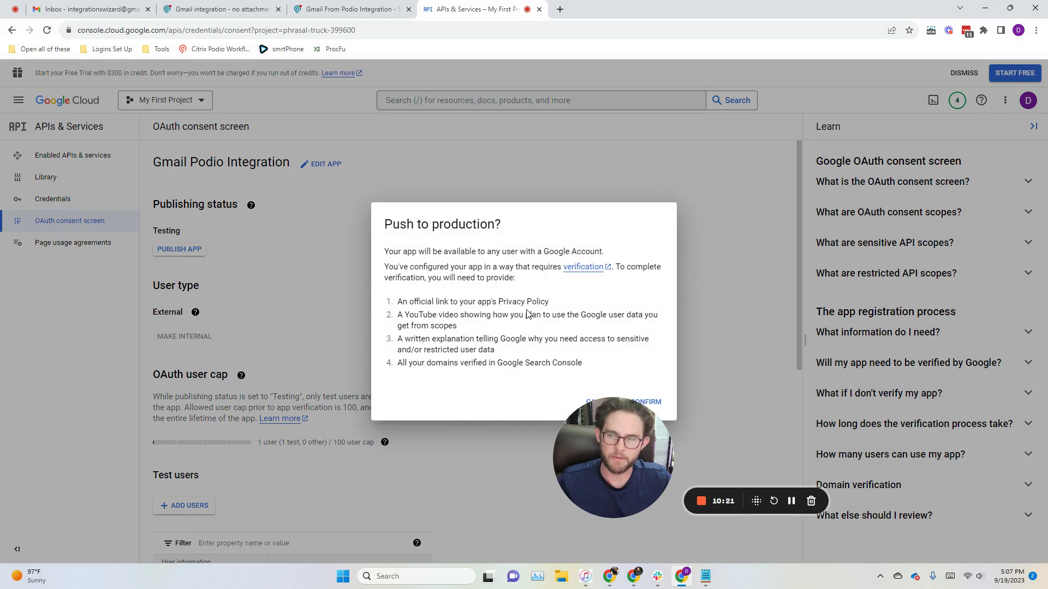
{"action": "left_click", "coordinate": [315, 269]}
{"action": "left_click", "coordinate": [72, 205]}
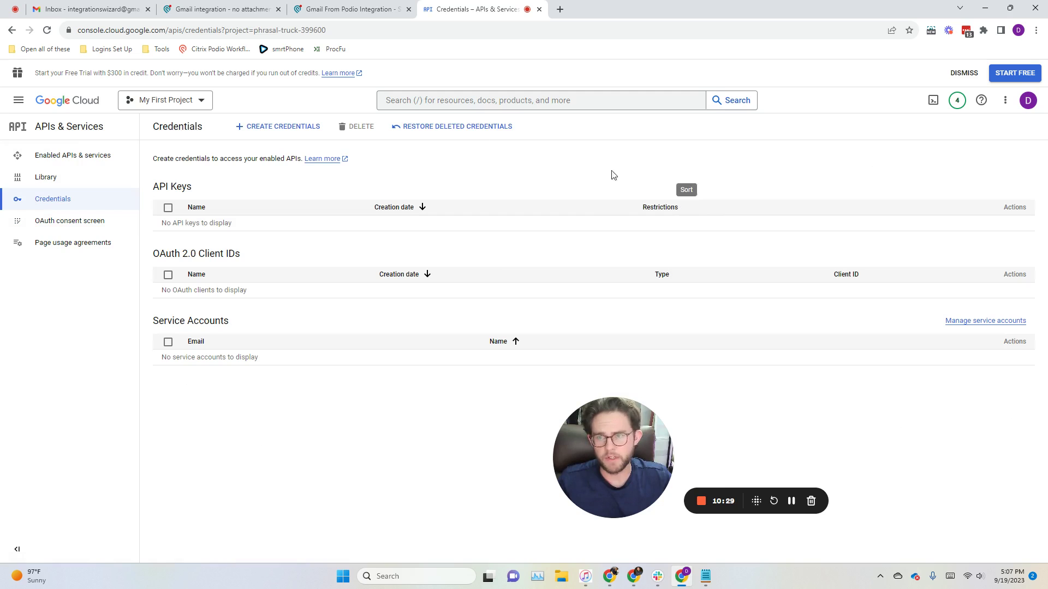
{"action": "left_click", "coordinate": [277, 131]}
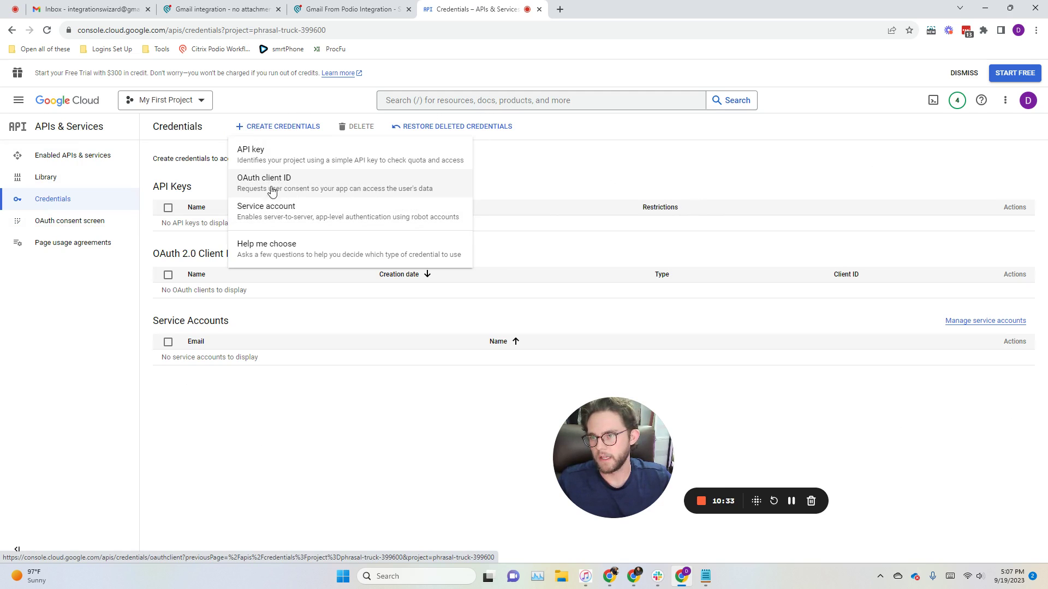
Step: Start a Web application OAuth client ID named Web client 1 and add a redirect URI row
{"action": "left_click", "coordinate": [303, 186]}
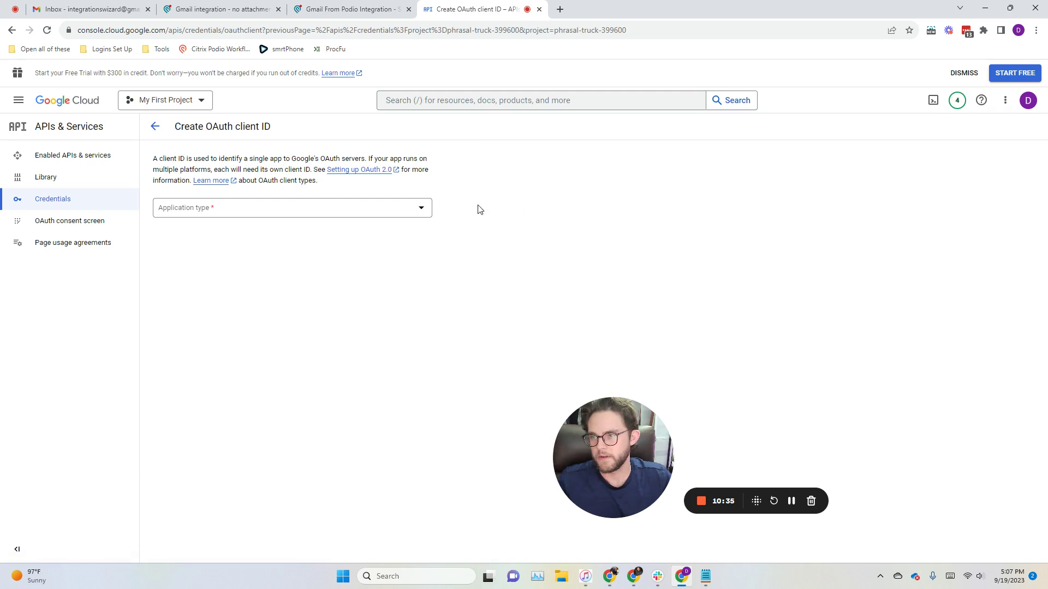
{"action": "left_click", "coordinate": [375, 211]}
{"action": "left_click", "coordinate": [275, 224]}
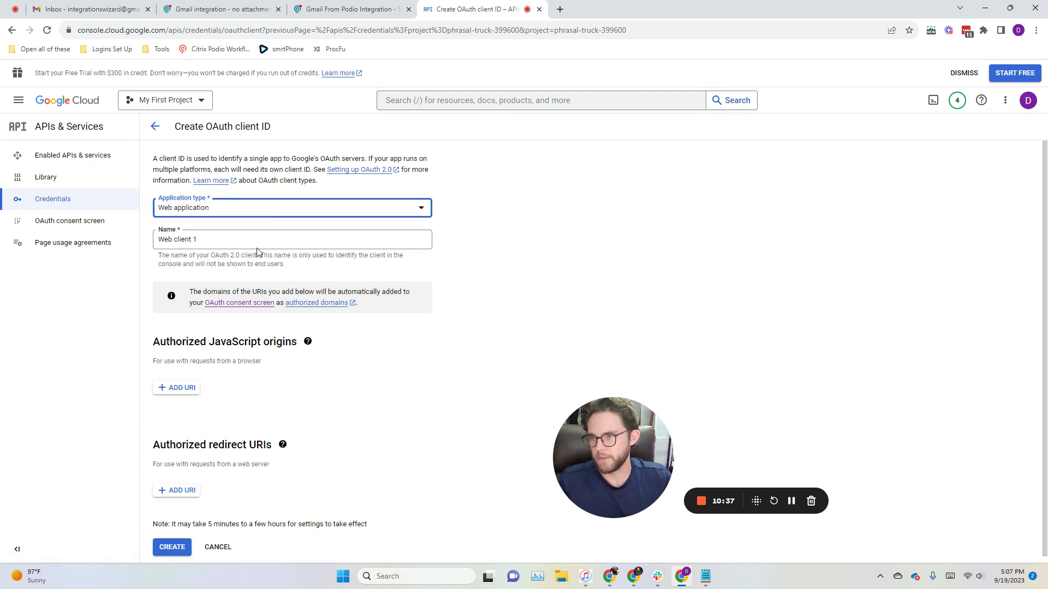
{"action": "left_click", "coordinate": [176, 241]}
{"action": "scroll", "coordinate": [229, 324], "scroll_direction": "down", "scroll_amount": 1}
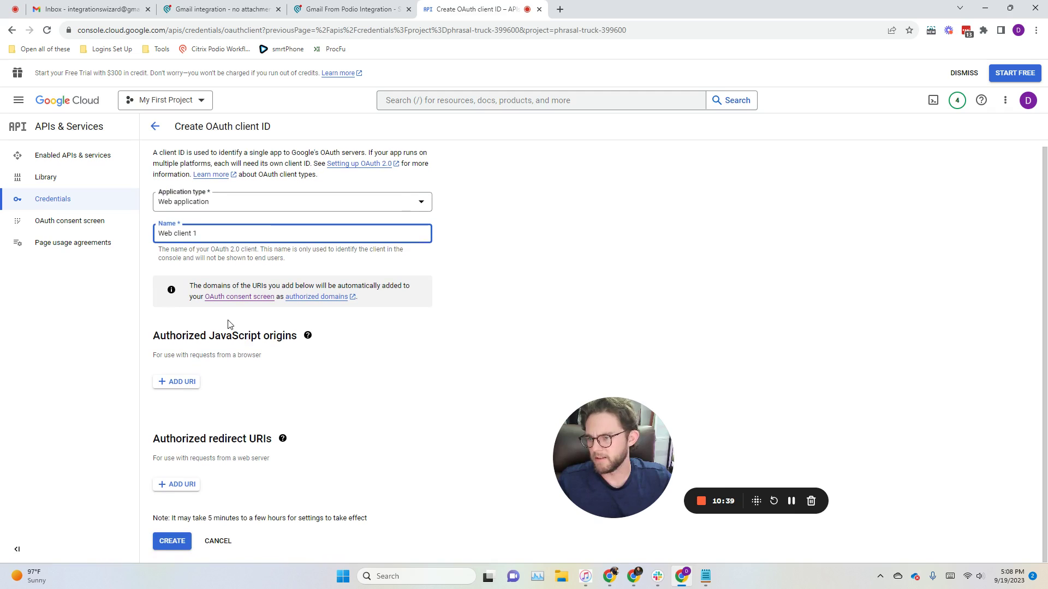
{"action": "left_click", "coordinate": [181, 485]}
{"action": "scroll", "coordinate": [230, 448], "scroll_direction": "down", "scroll_amount": 1}
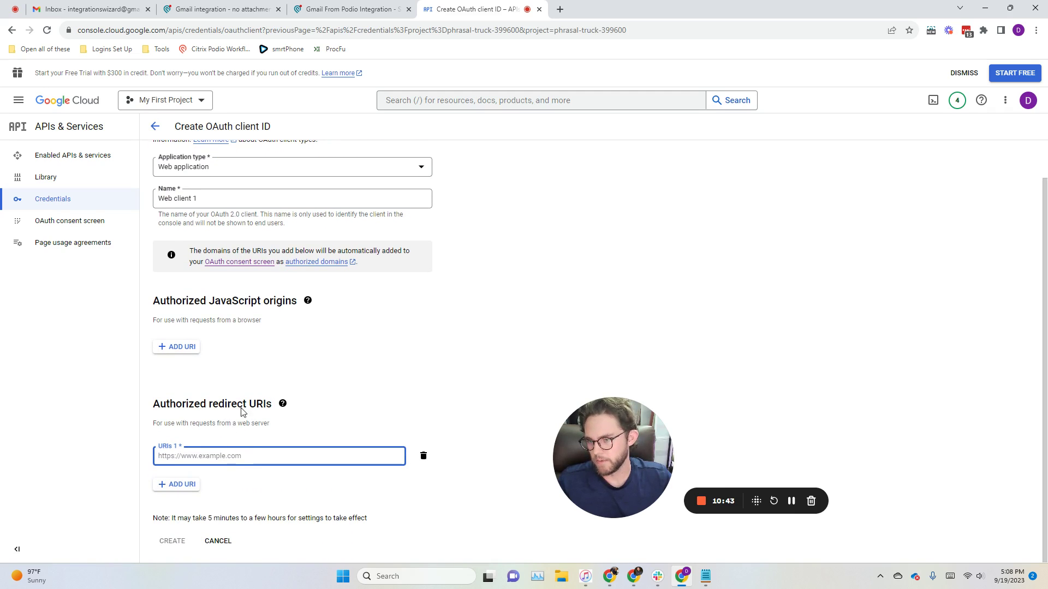
Step: Copy the Redirect URI from Podio's Gmail API token item and paste it as URIs 1
{"action": "left_click", "coordinate": [347, 7]}
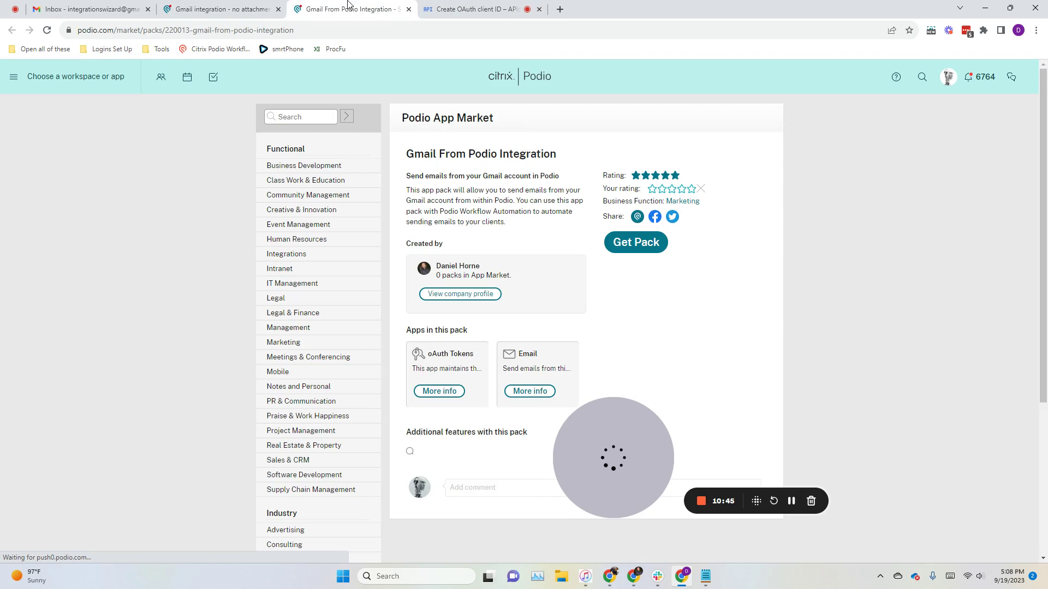
{"action": "left_click", "coordinate": [473, 8]}
{"action": "mouse_move", "coordinate": [633, 569]}
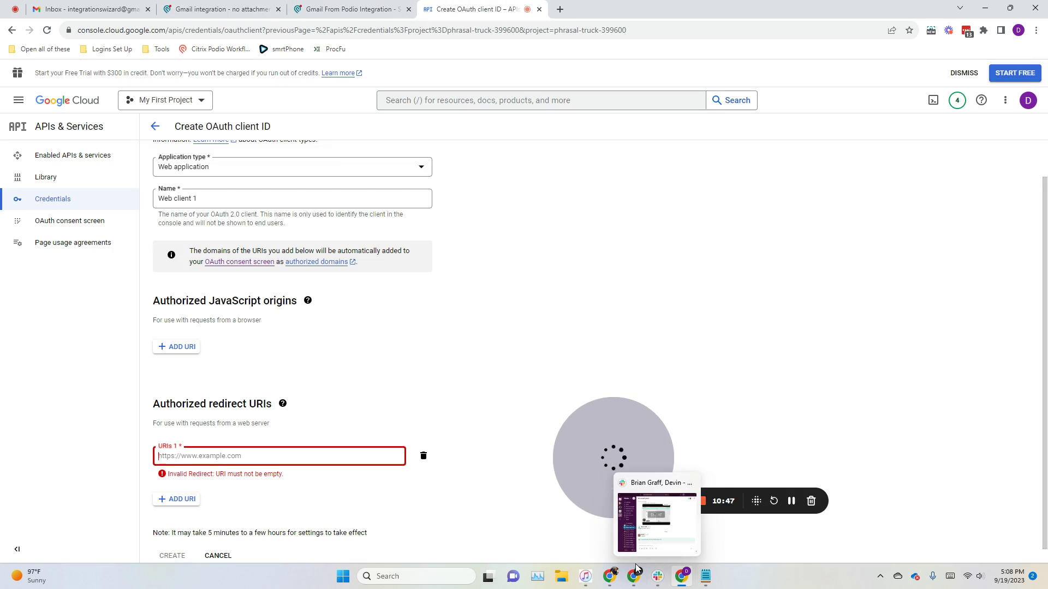
{"action": "left_click", "coordinate": [637, 528]}
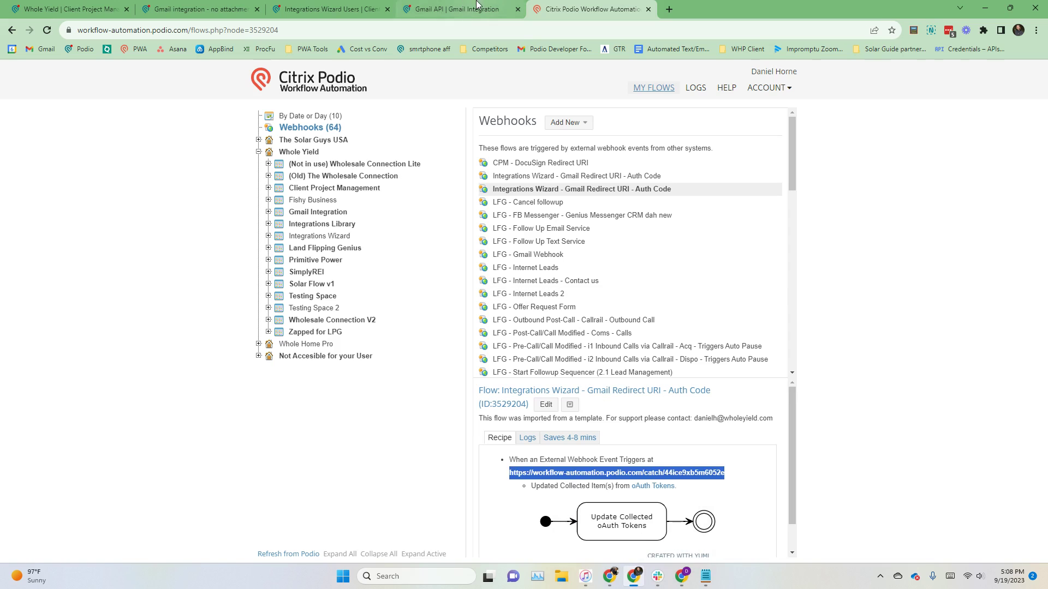
{"action": "left_click", "coordinate": [477, 7]}
{"action": "left_click", "coordinate": [503, 288]}
{"action": "left_click", "coordinate": [534, 7]}
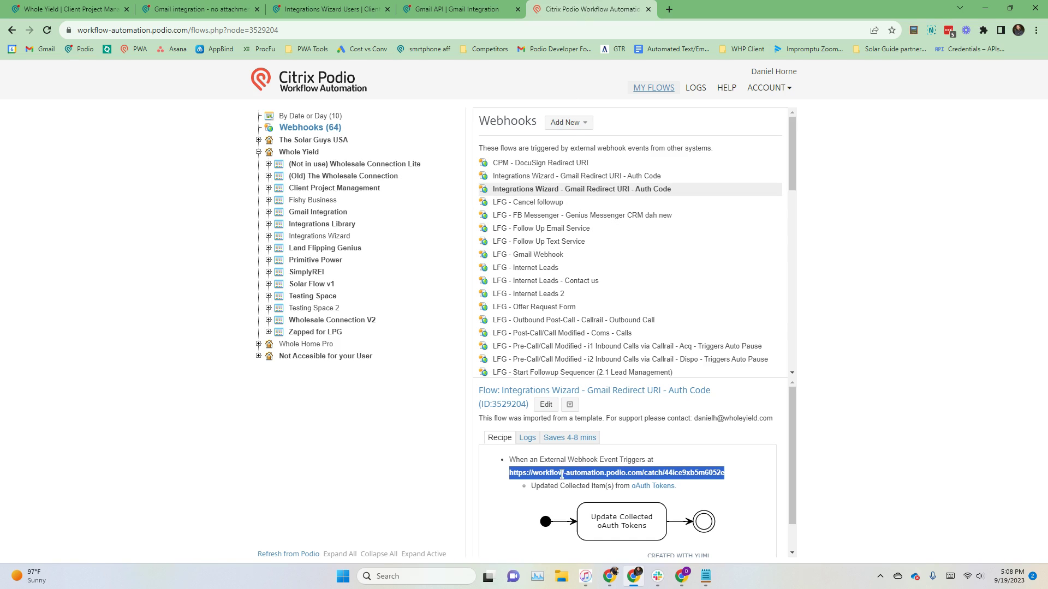
{"action": "left_click", "coordinate": [446, 9]}
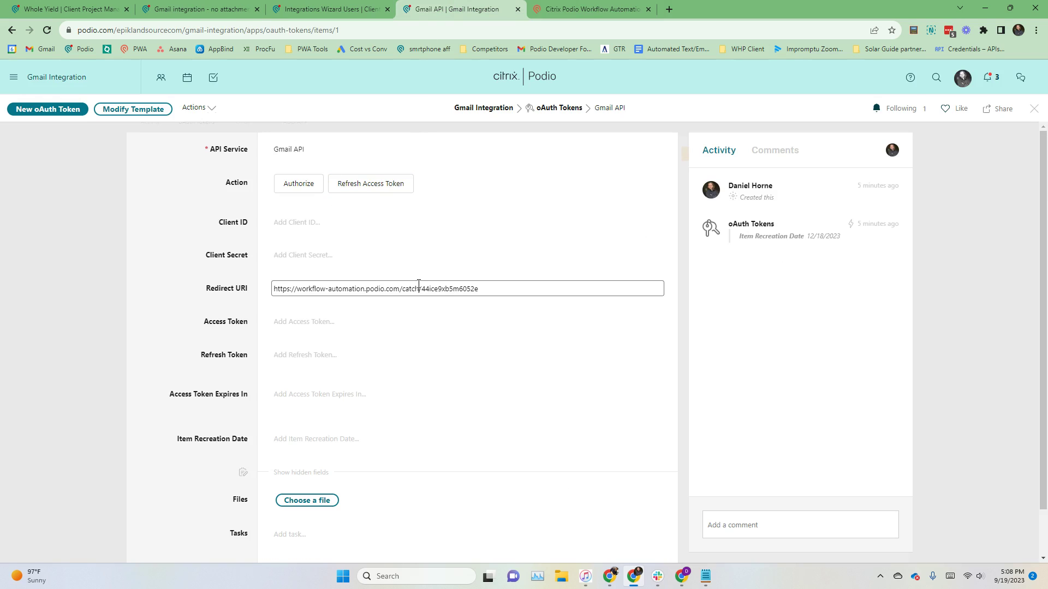
{"action": "key", "text": "ctrl+a"}
{"action": "key", "text": "ctrl+c"}
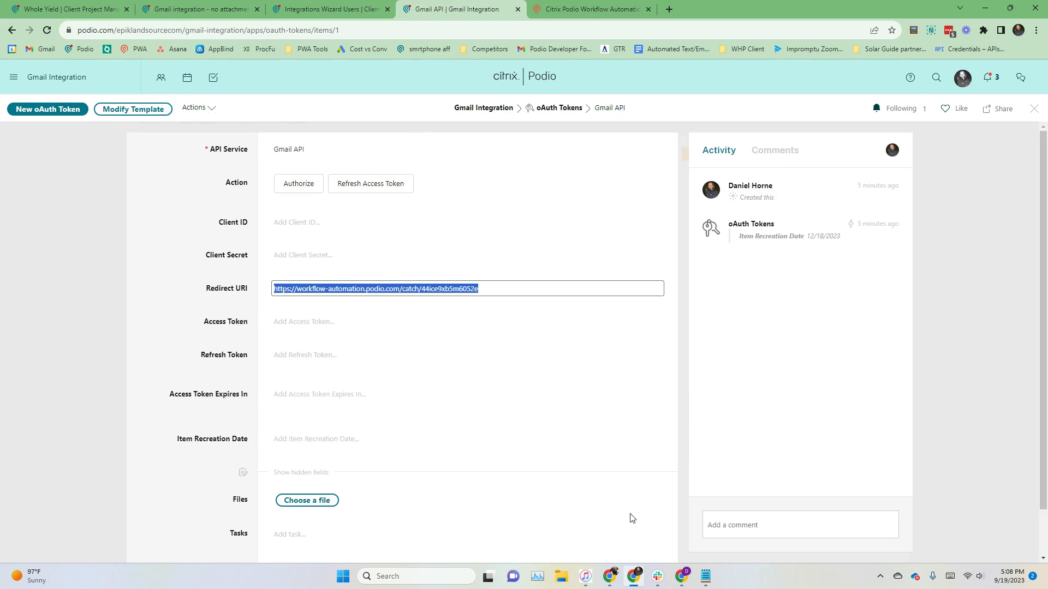
{"action": "left_click", "coordinate": [681, 577]}
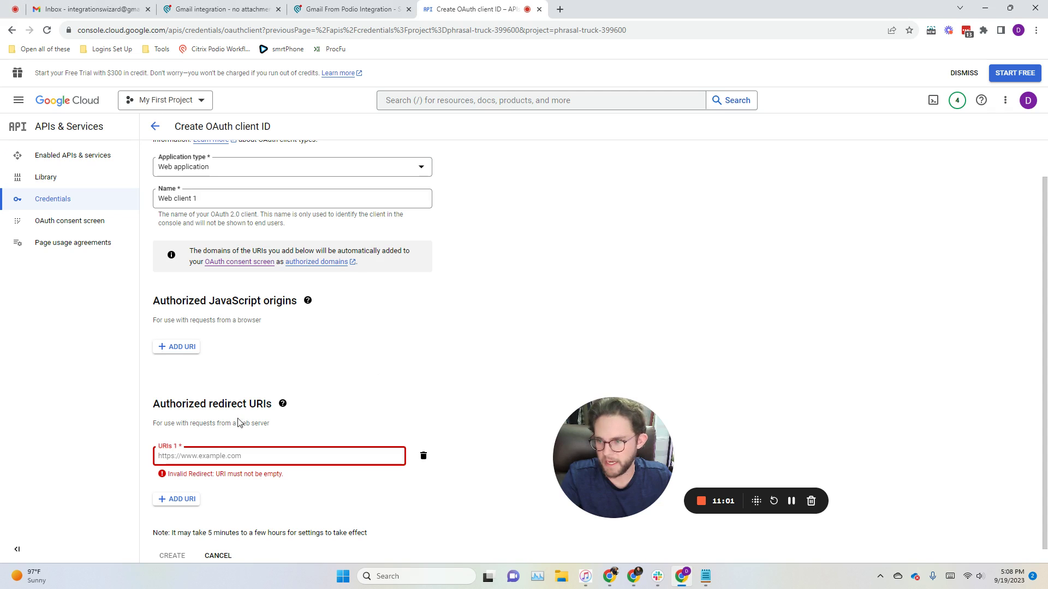
{"action": "key", "text": "ctrl+v"}
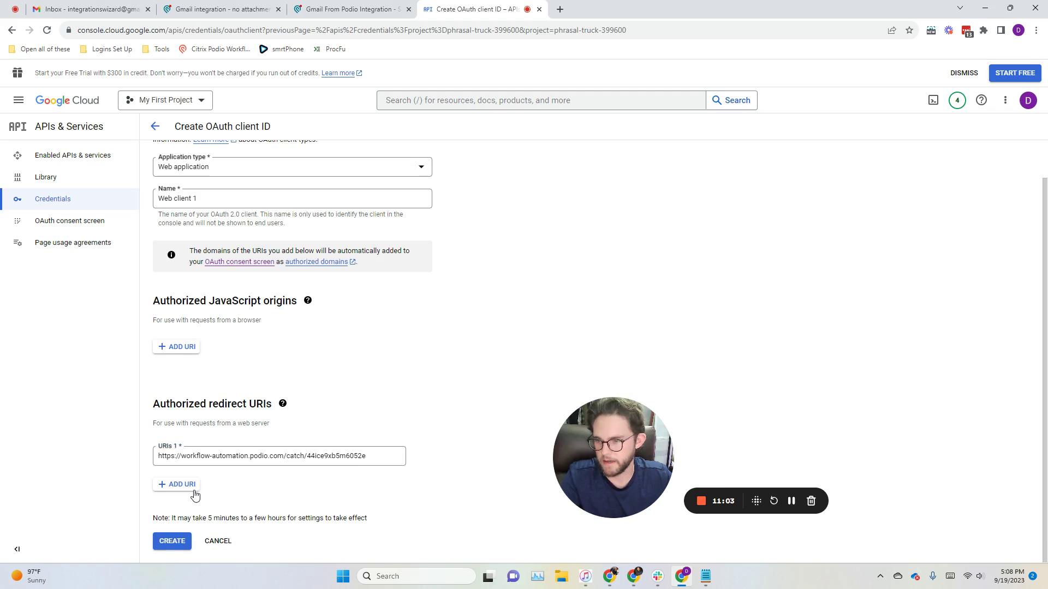
Step: Create the OAuth client and paste its client ID into the Podio token's Client ID field
{"action": "left_click", "coordinate": [182, 541]}
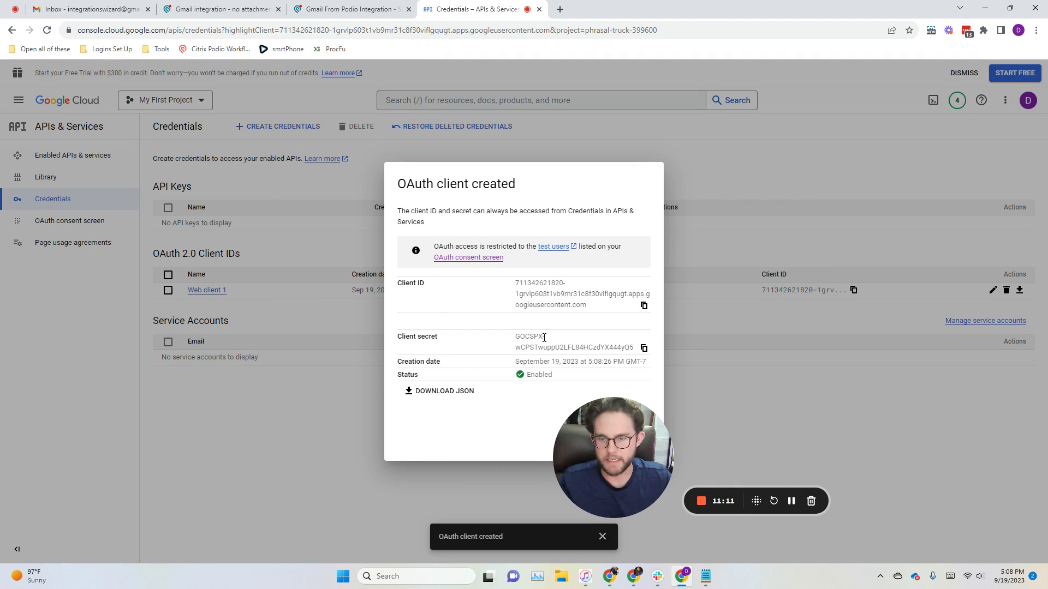
{"action": "left_click", "coordinate": [642, 307]}
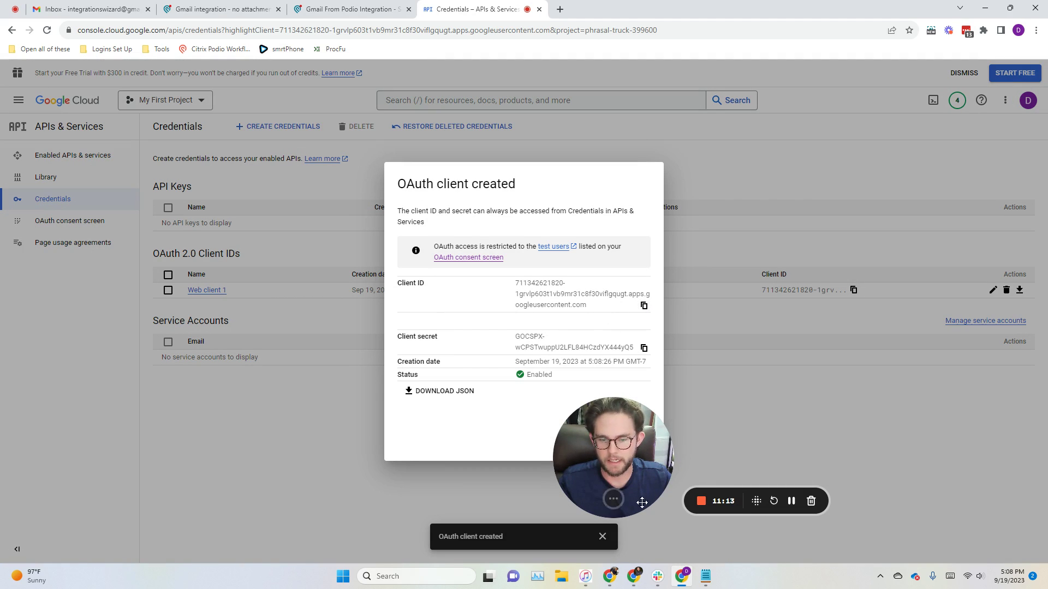
{"action": "left_click", "coordinate": [634, 577]}
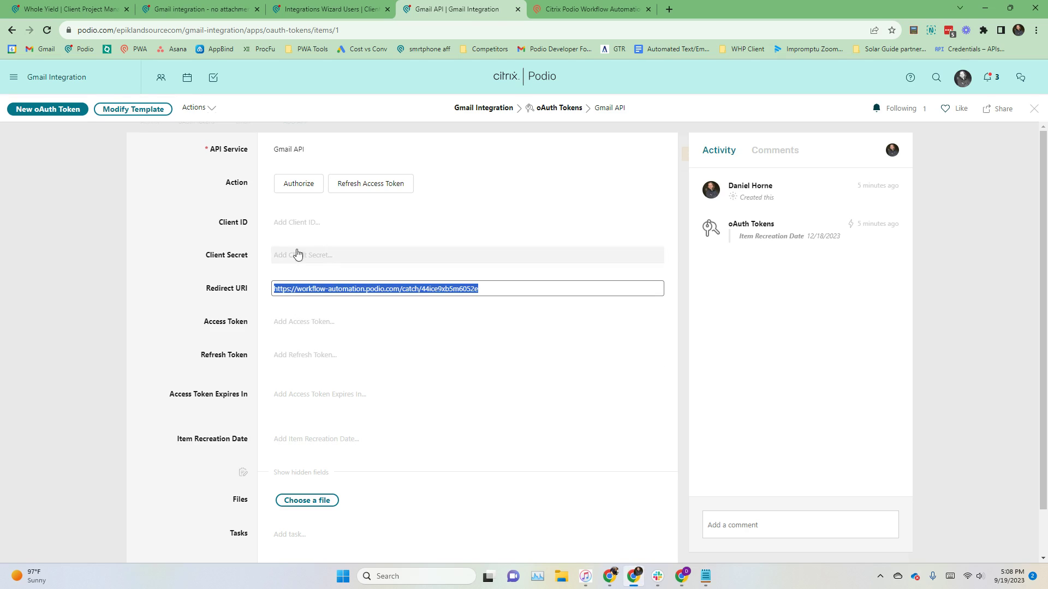
{"action": "left_click", "coordinate": [322, 223]}
{"action": "key", "text": "ctrl+v"}
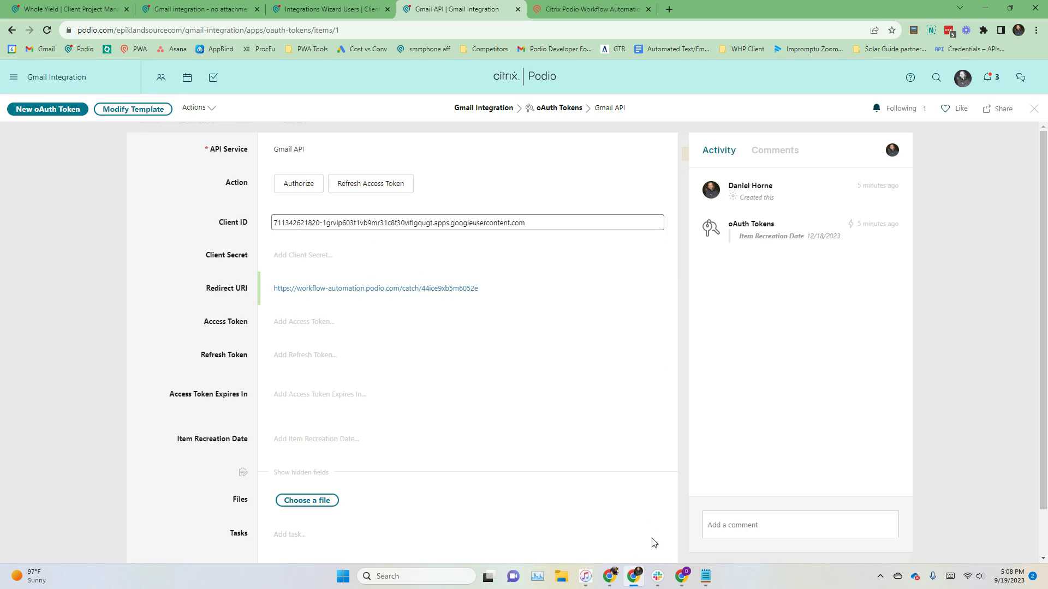
Step: Paste the client secret into Client Secret, save it, and set the token action to Authorize
{"action": "left_click", "coordinate": [681, 576]}
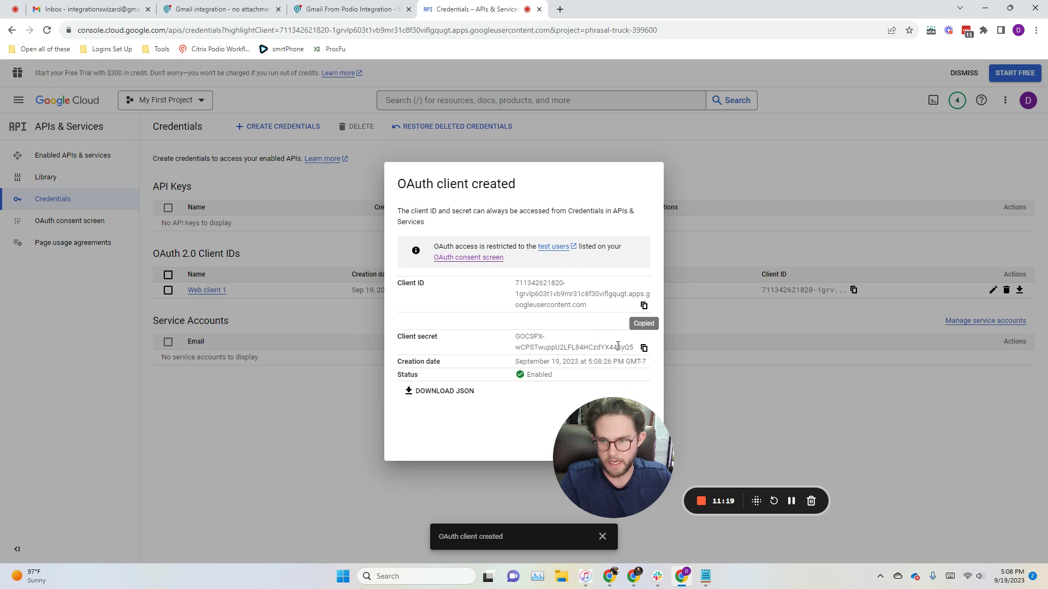
{"action": "left_click", "coordinate": [643, 348]}
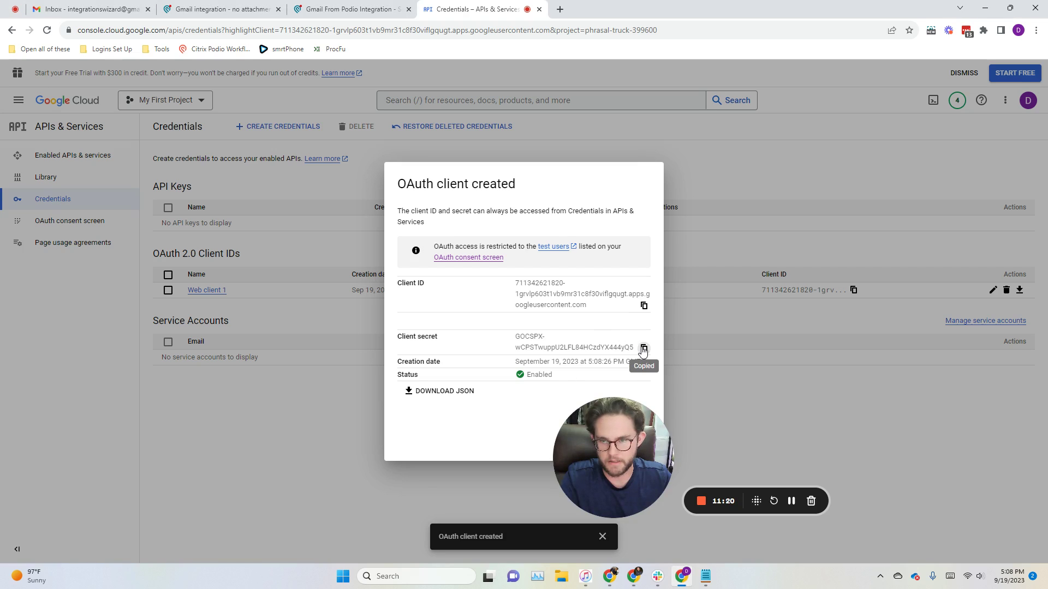
{"action": "left_click", "coordinate": [633, 576]}
{"action": "left_click", "coordinate": [330, 254]}
{"action": "key", "text": "ctrl+v"}
{"action": "left_click", "coordinate": [226, 219]}
{"action": "left_click", "coordinate": [298, 184]}
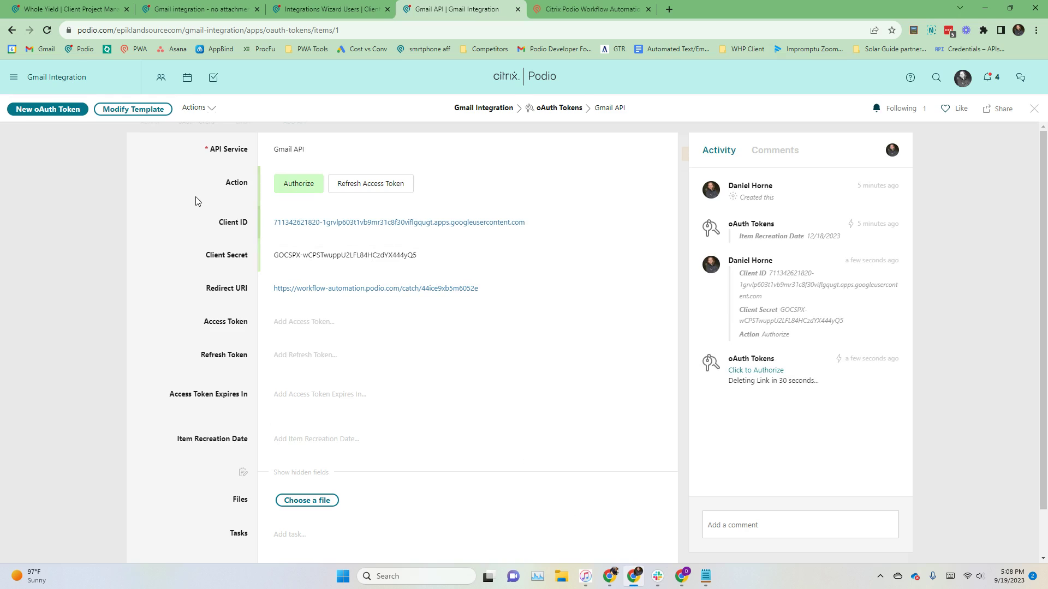
Step: Authorize podio.com with the integration Gmail account, passing the unverified-app warning and consent page
{"action": "left_click", "coordinate": [755, 370]}
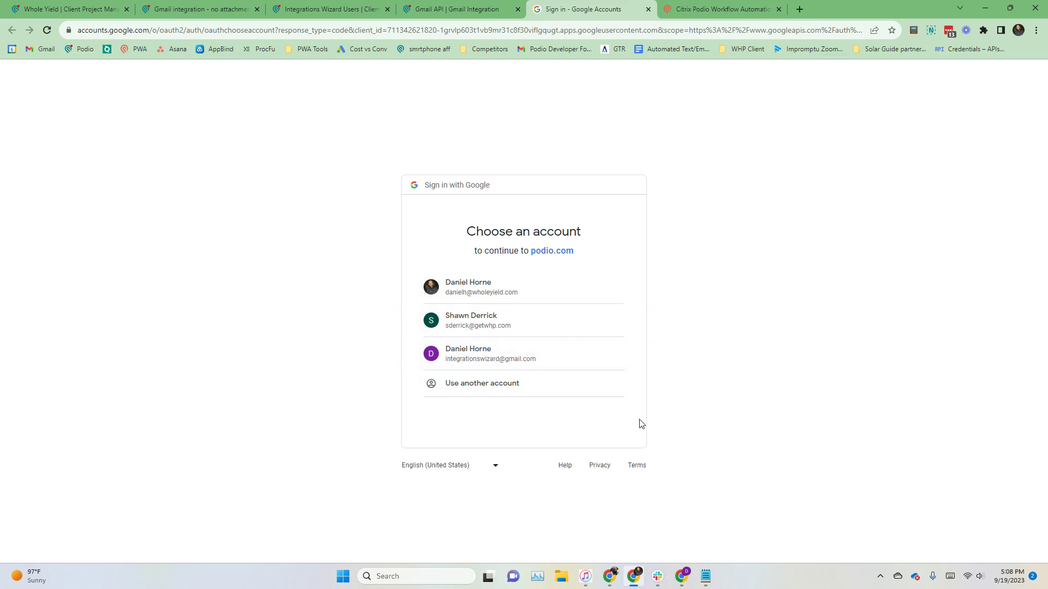
{"action": "left_click", "coordinate": [503, 358]}
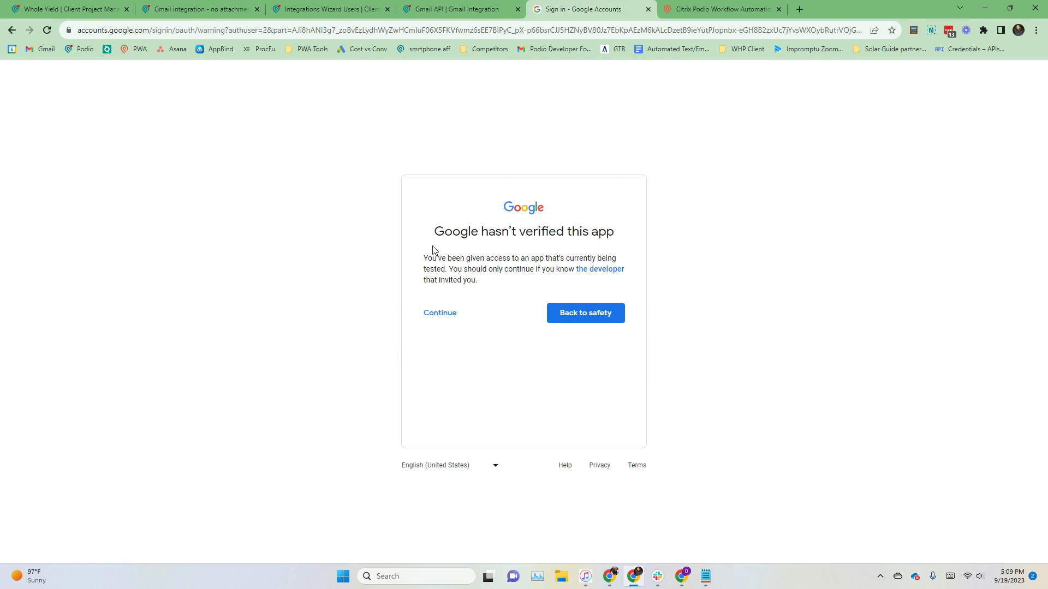
{"action": "left_click", "coordinate": [441, 316]}
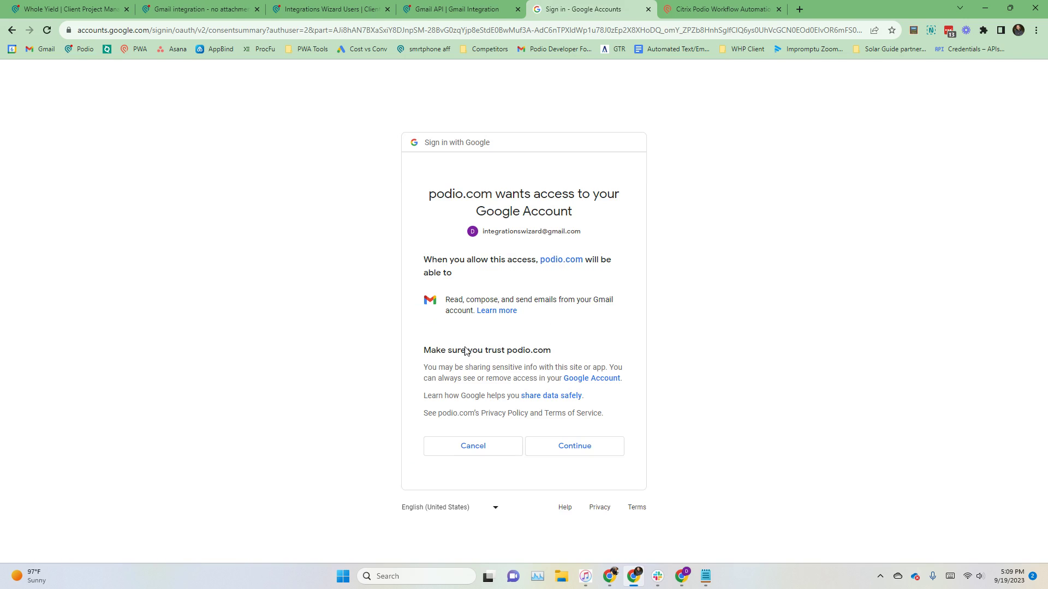
{"action": "left_click", "coordinate": [586, 451]}
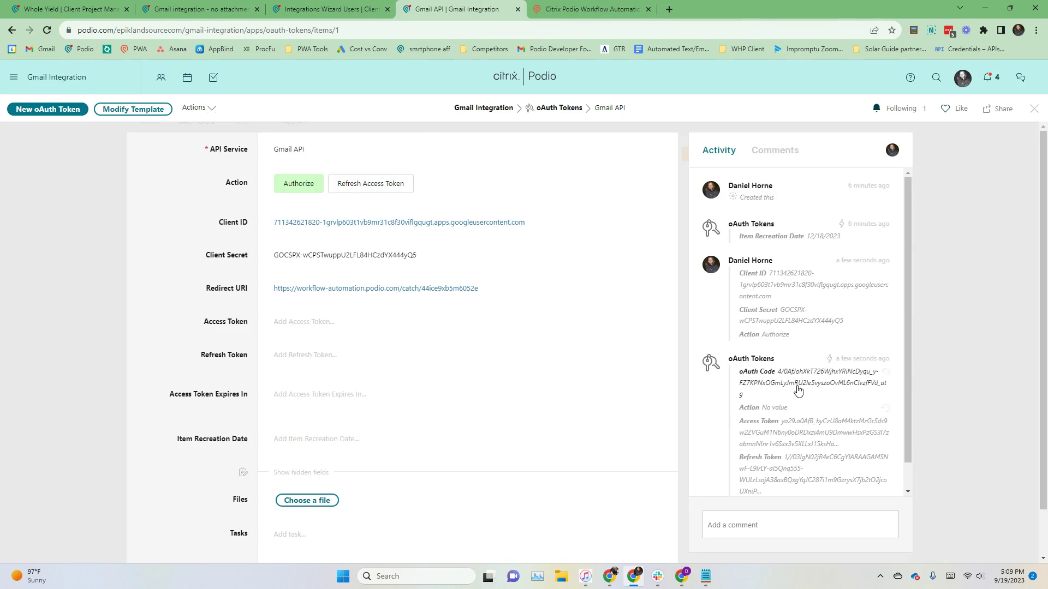
Step: Run Refresh Access Token on the Gmail API token record and review the resulting revision
{"action": "scroll", "coordinate": [797, 390], "scroll_direction": "down", "scroll_amount": 1}
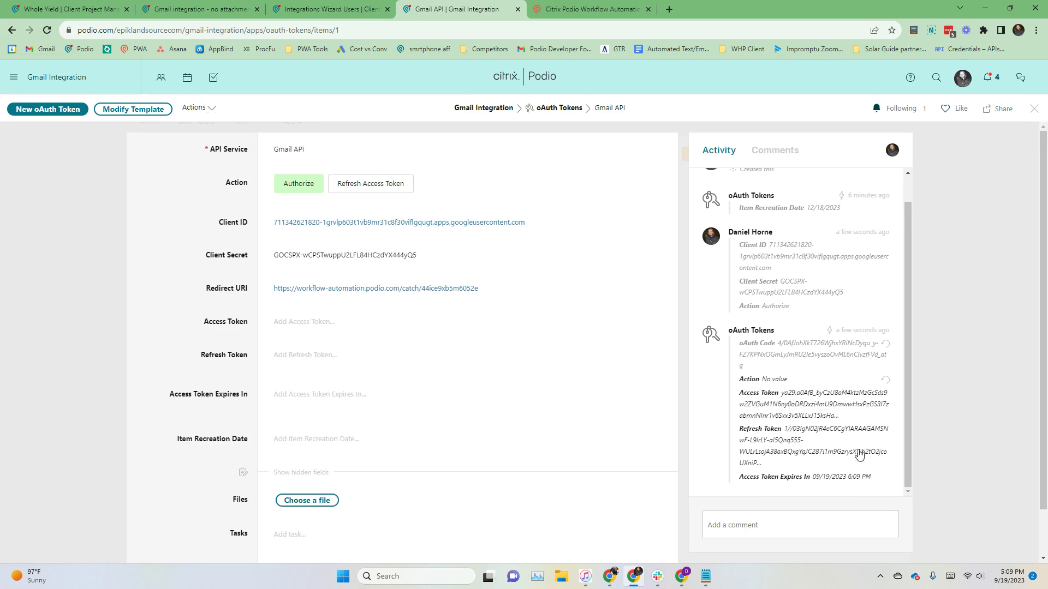
{"action": "left_click", "coordinate": [954, 228]}
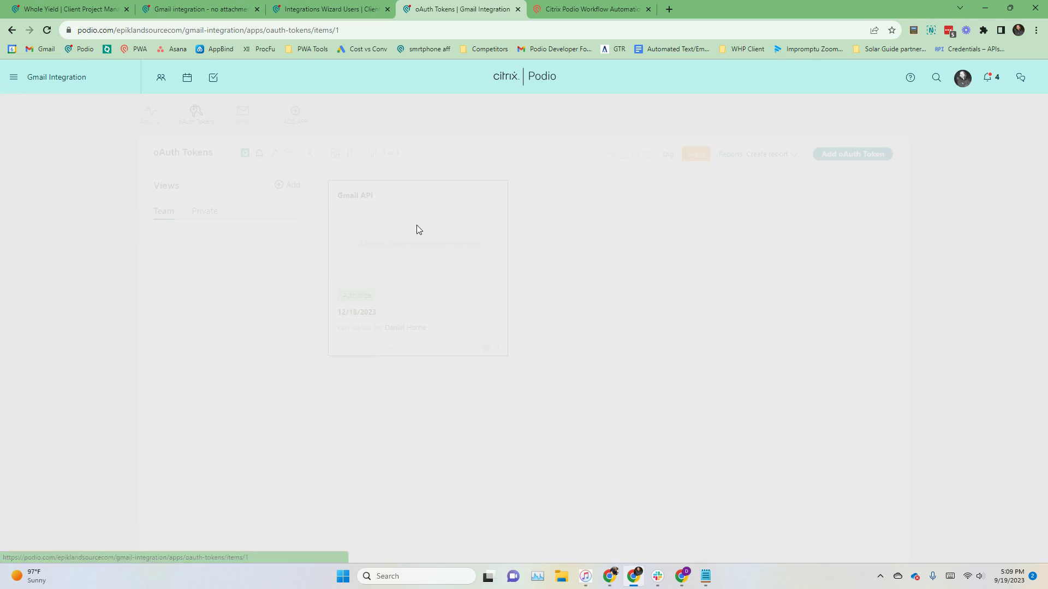
{"action": "left_click", "coordinate": [417, 225]}
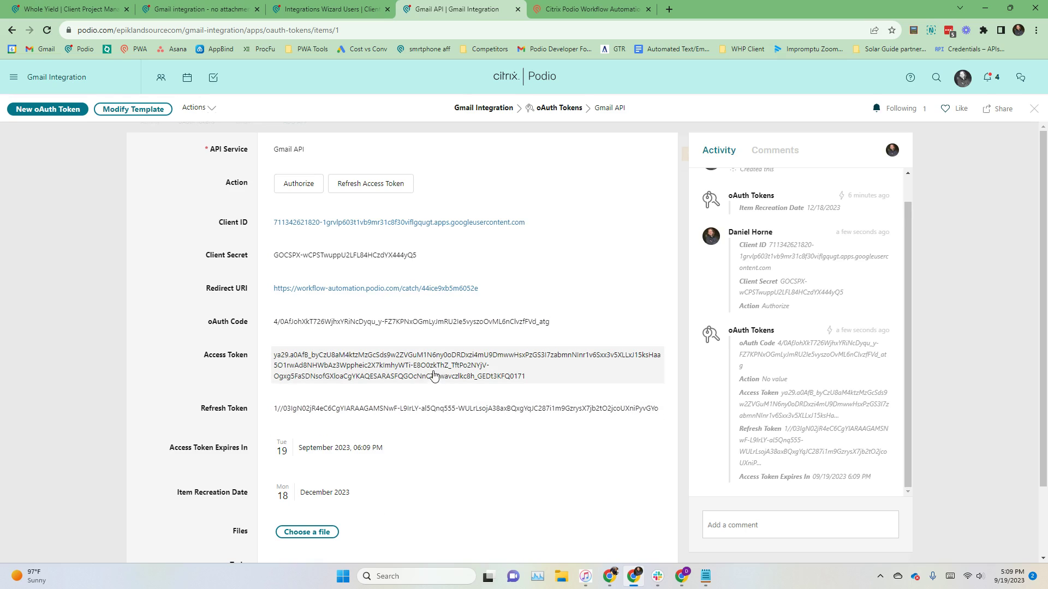
{"action": "left_click", "coordinate": [89, 212]}
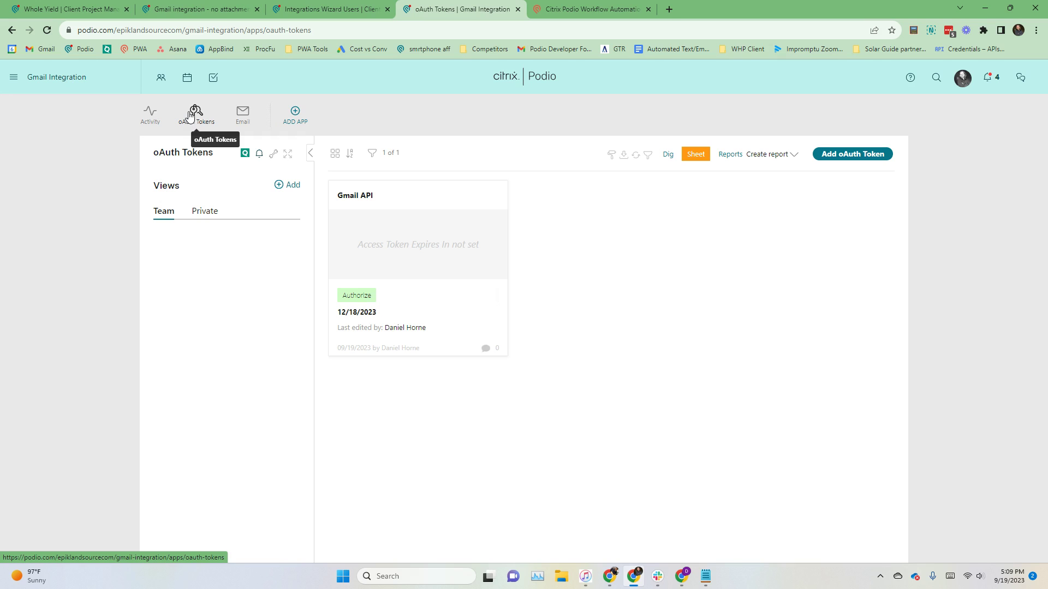
{"action": "left_click", "coordinate": [487, 299]}
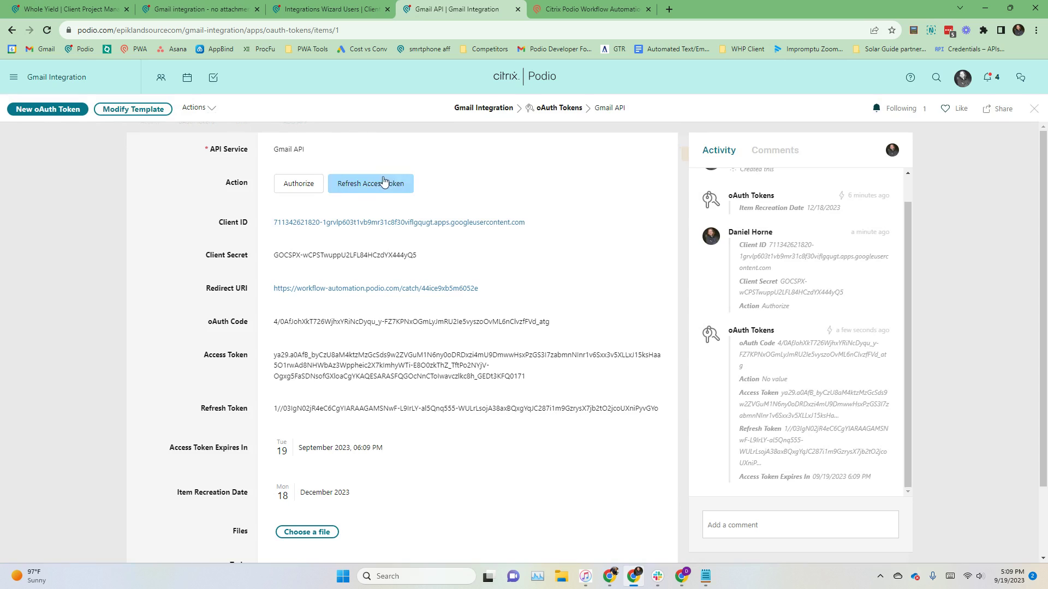
{"action": "left_click", "coordinate": [371, 186]}
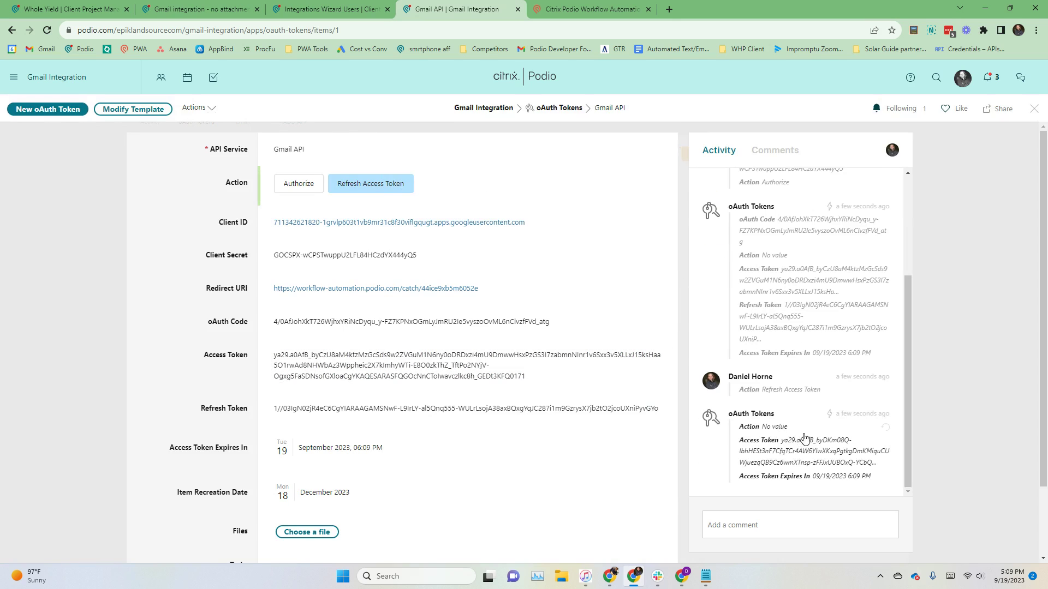
{"action": "left_click", "coordinate": [835, 463]}
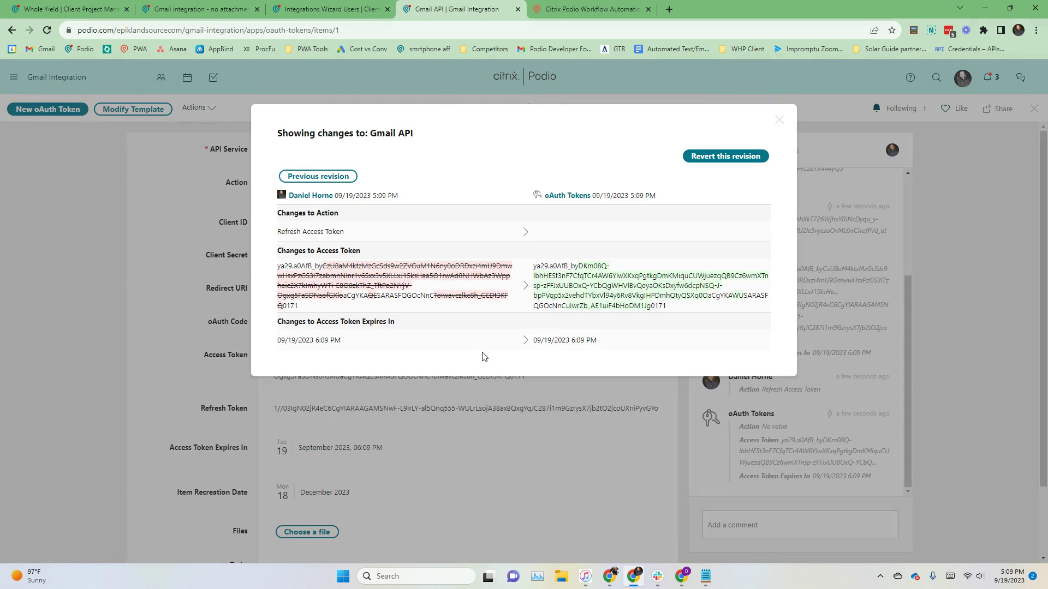
{"action": "left_click", "coordinate": [818, 457]}
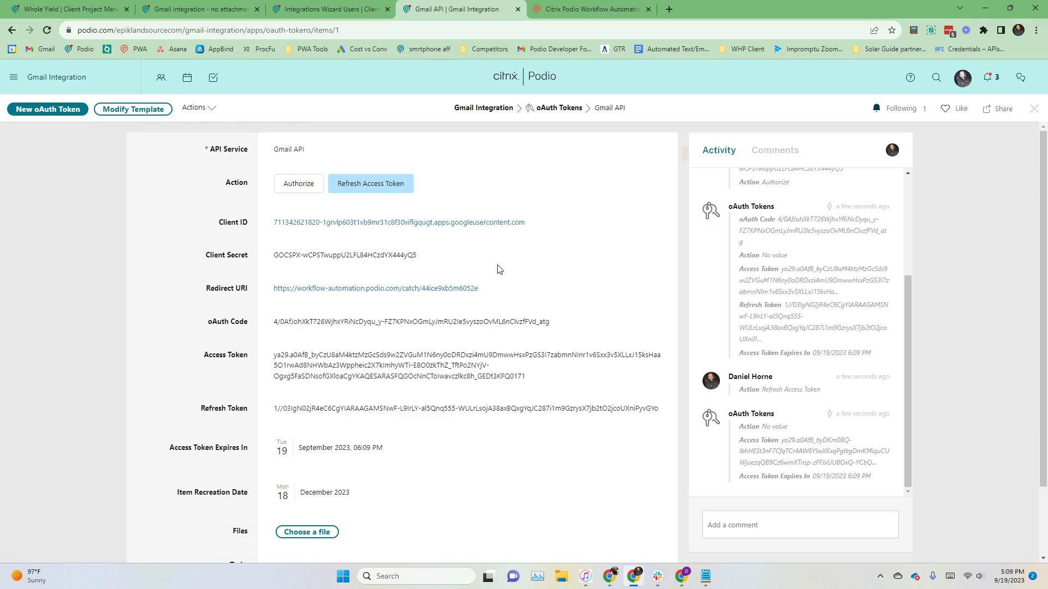
{"action": "left_click", "coordinate": [68, 222]}
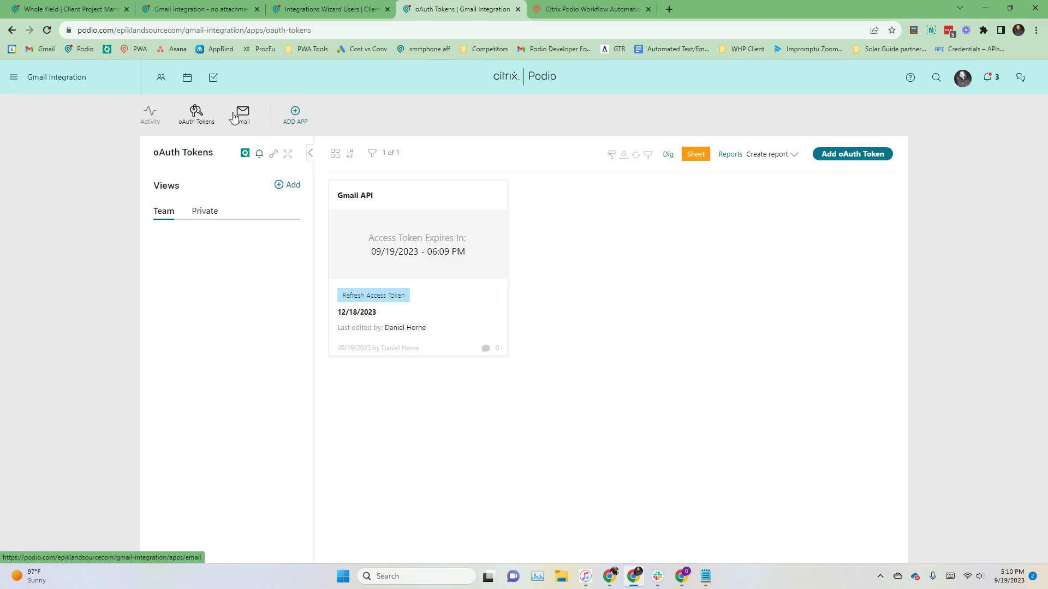
Step: Start a new item in the Email app and enter the sender's name
{"action": "left_click", "coordinate": [239, 114]}
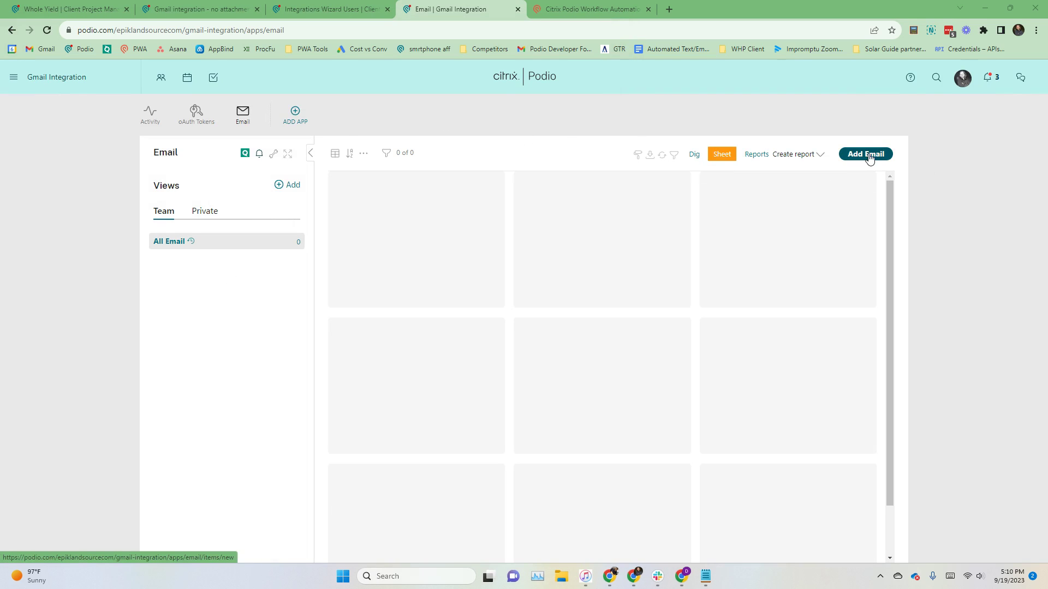
{"action": "left_click", "coordinate": [869, 155]}
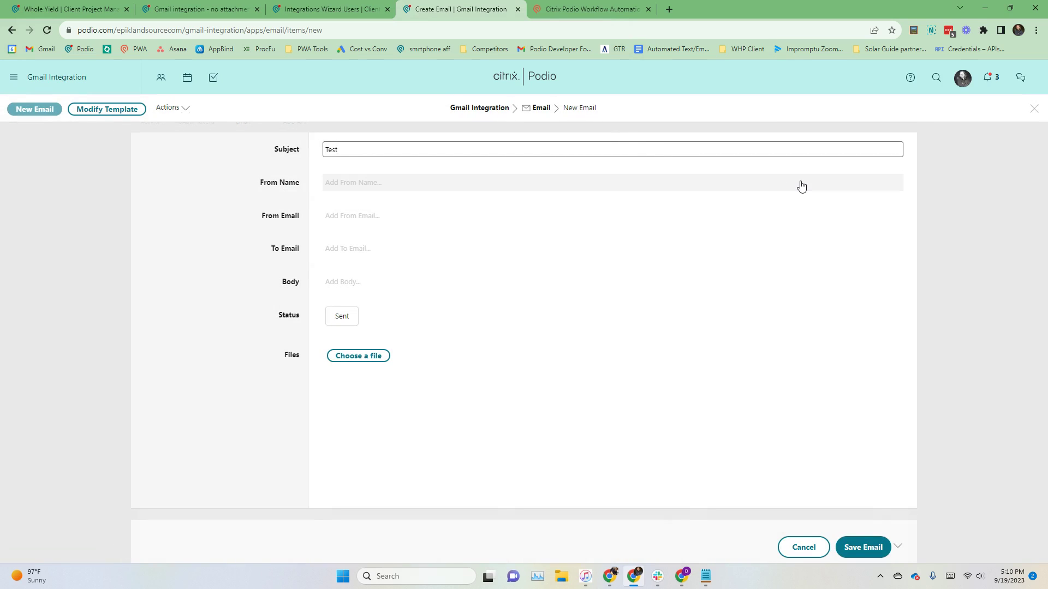
{"action": "left_click", "coordinate": [801, 183]}
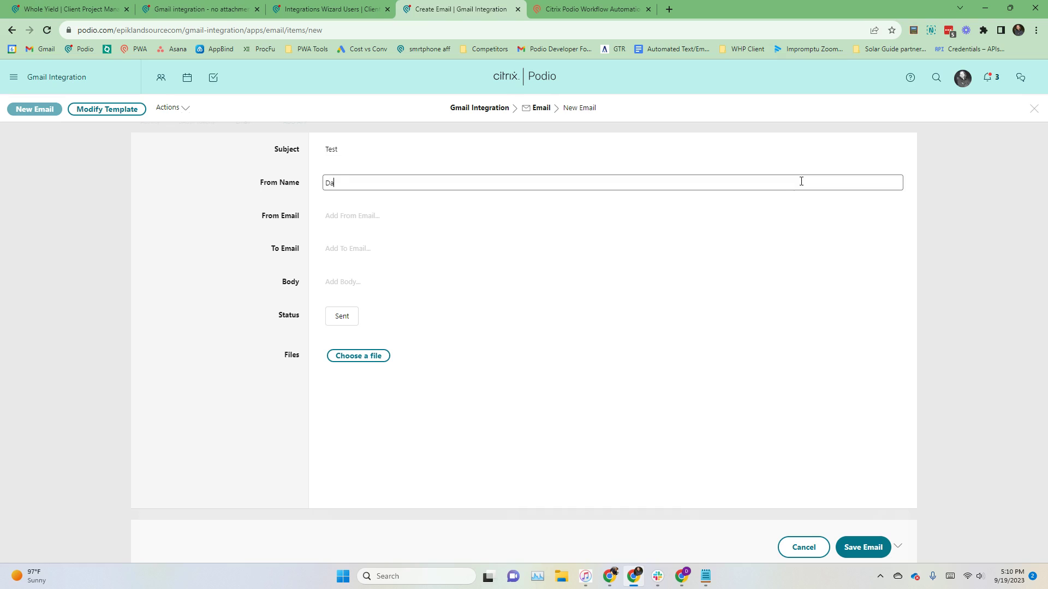
{"action": "key", "text": "Tab"}
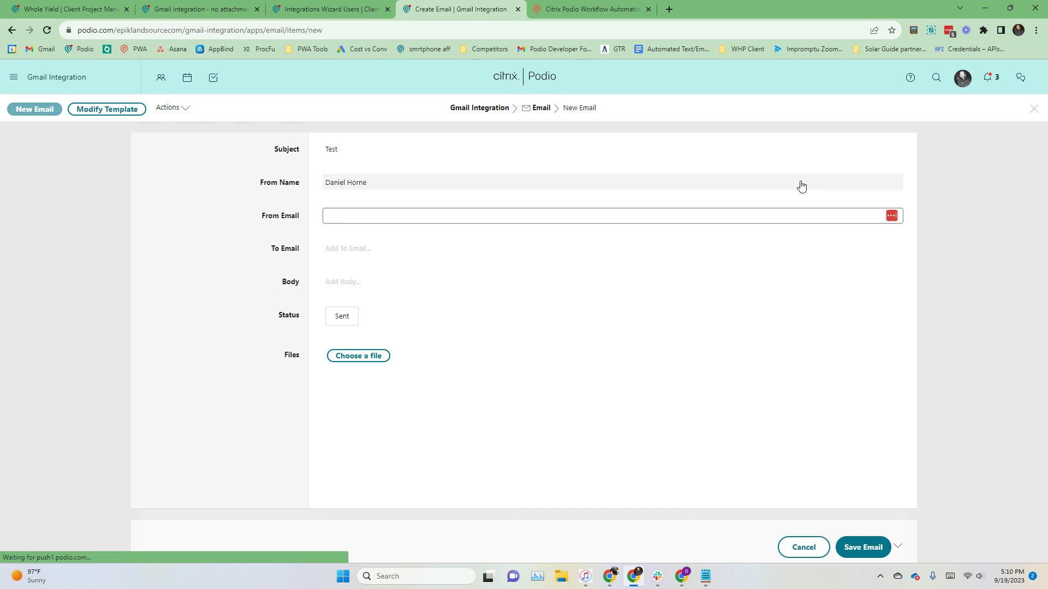
Step: Enter the sender and recipient addresses, save the Test email item, and open Gmail in a new tab
{"action": "type", "text": "ing"}
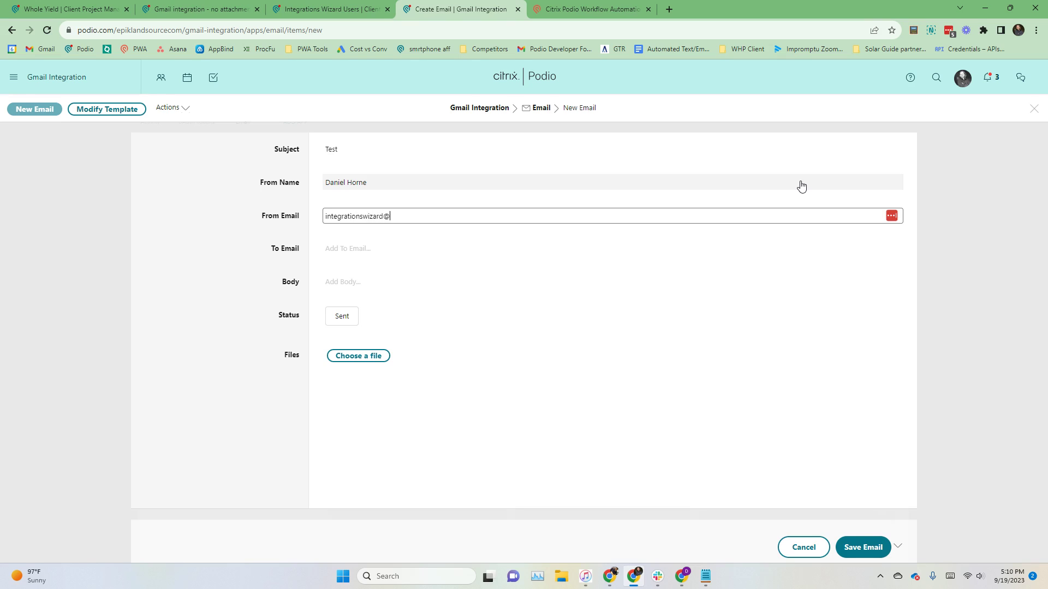
{"action": "key", "text": "Tab"}
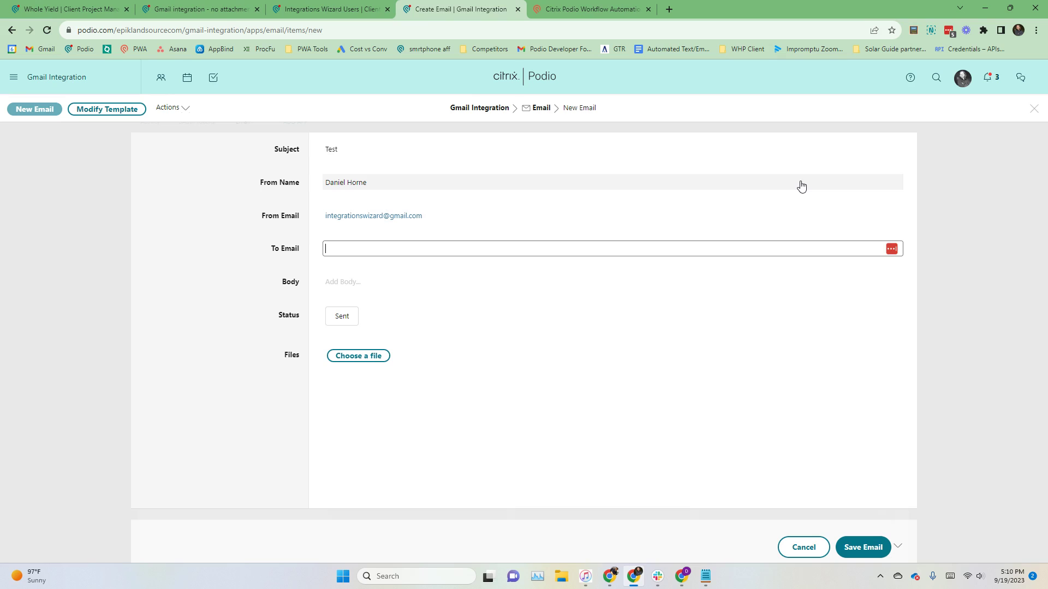
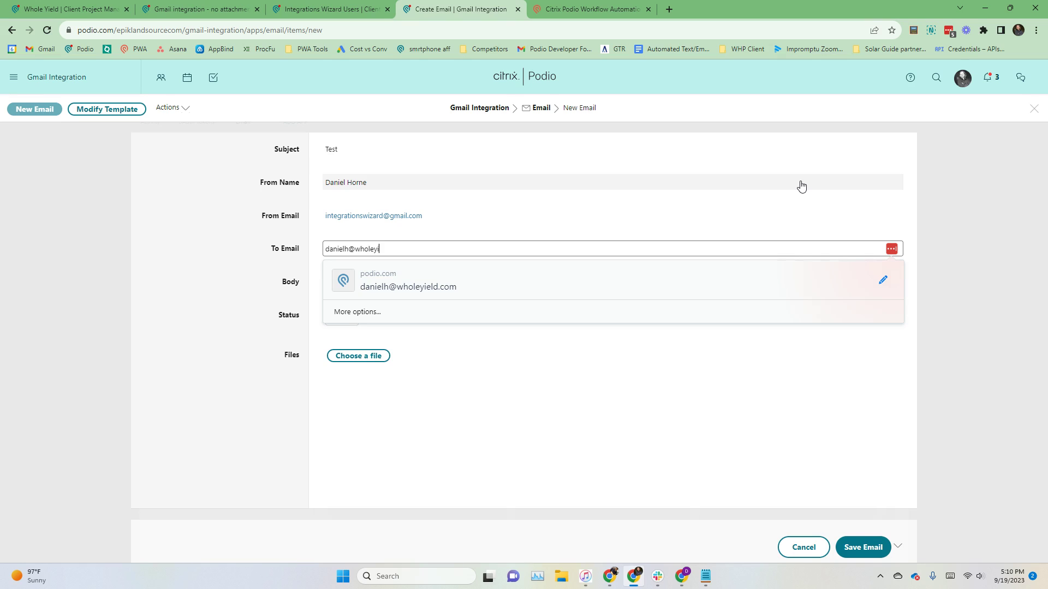
{"action": "key", "text": "Return"}
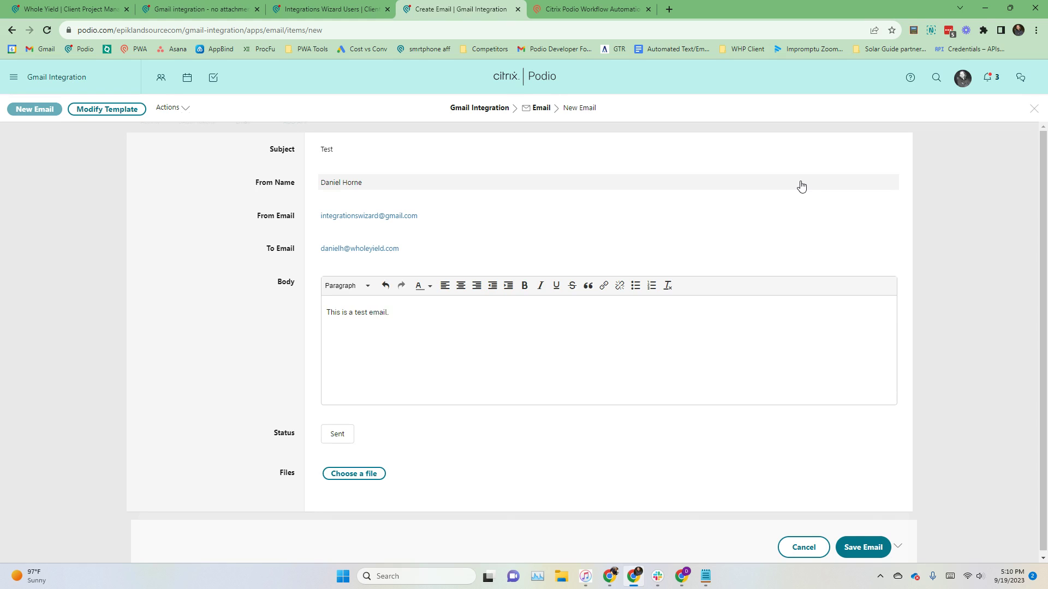
{"action": "left_click", "coordinate": [240, 295]}
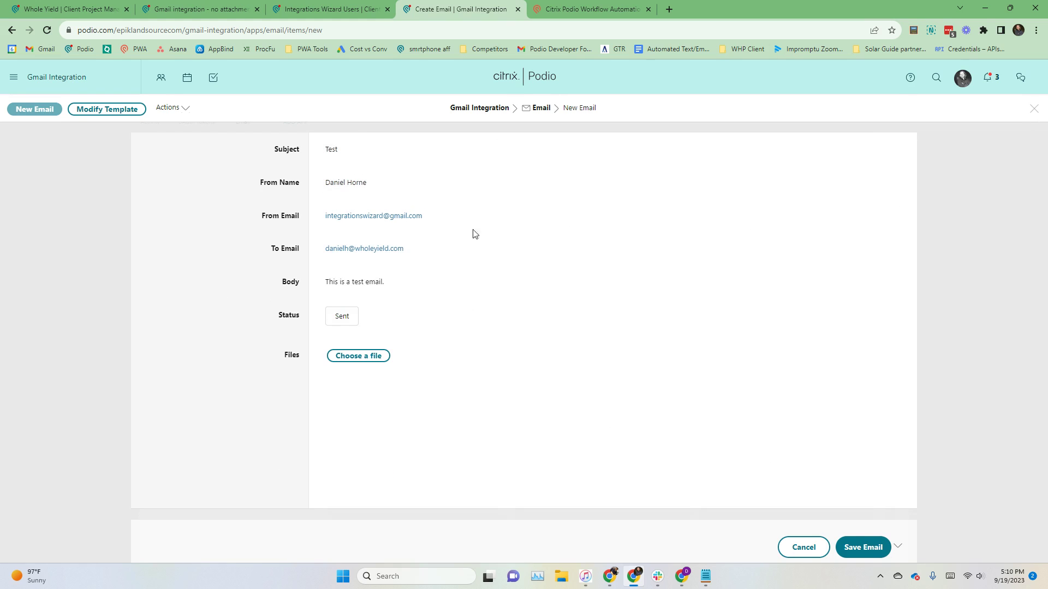
{"action": "left_click", "coordinate": [873, 547]}
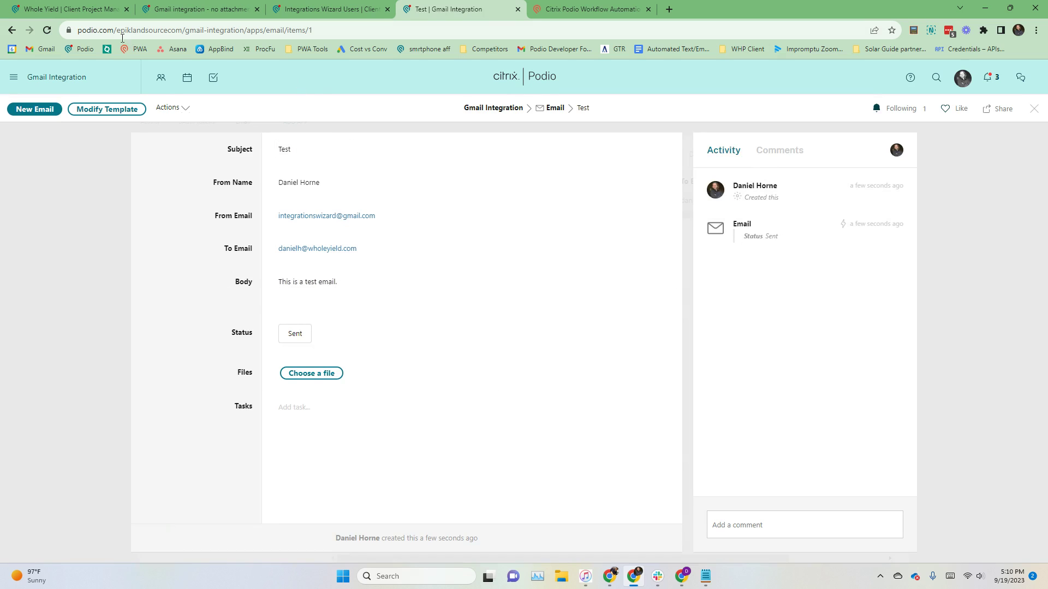
{"action": "middle_click", "coordinate": [41, 49]}
Step: Open the Test email in the Gmail inbox, check its sender domain, then return to Podio
{"action": "left_click", "coordinate": [710, 9]}
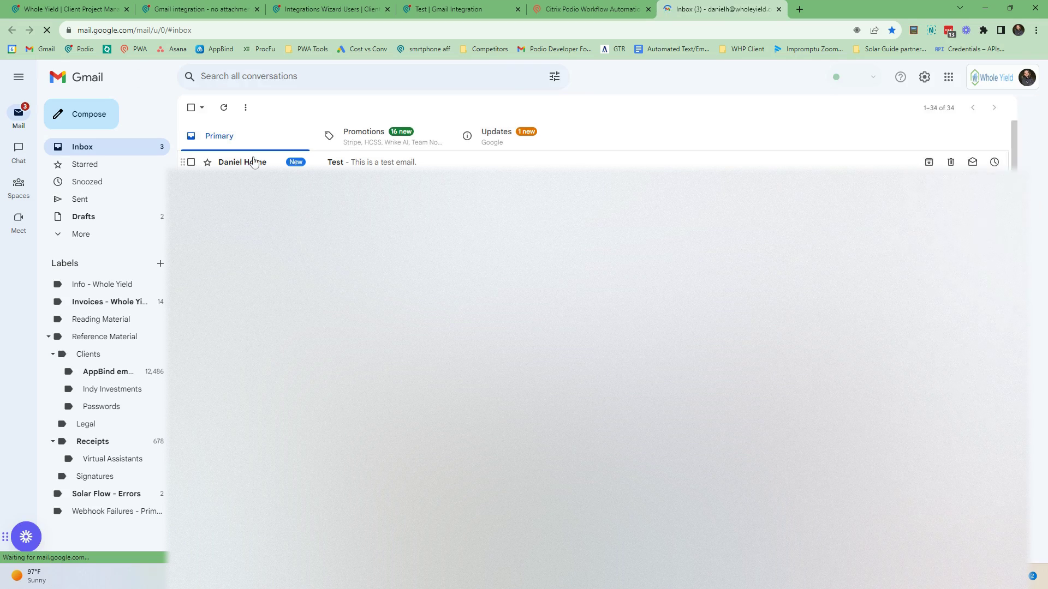
{"action": "left_click", "coordinate": [254, 162]}
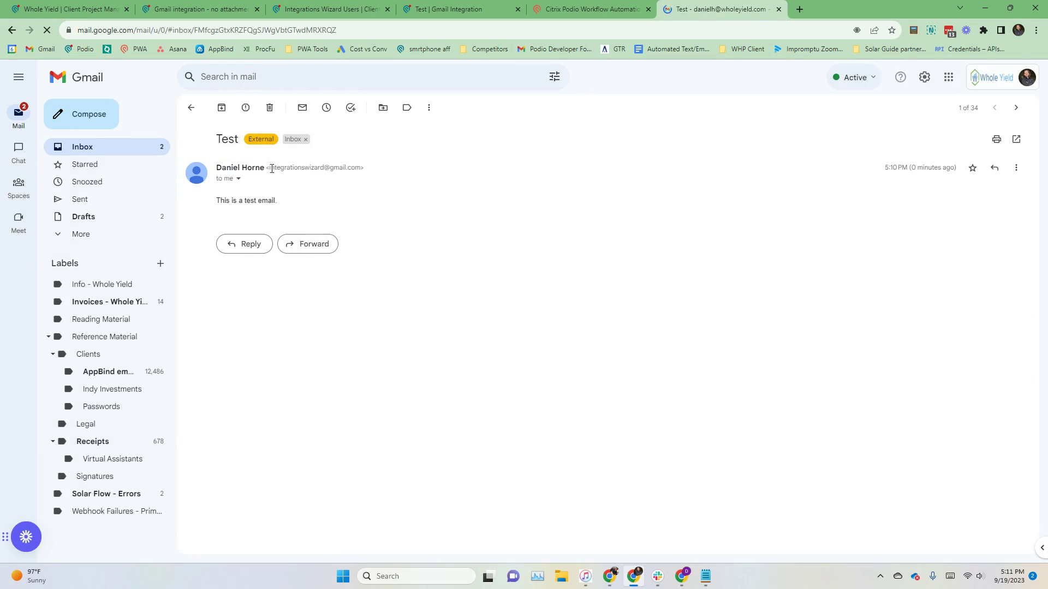
{"action": "left_click_drag", "start_coordinate": [320, 168], "coordinate": [361, 168]}
{"action": "left_click", "coordinate": [372, 181]}
{"action": "left_click", "coordinate": [105, 237]}
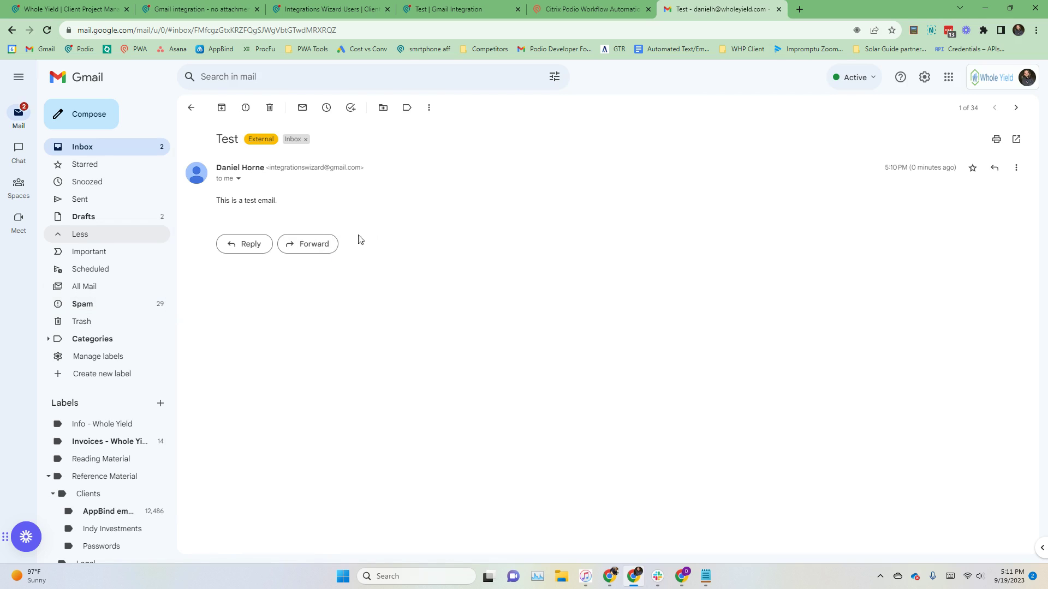
{"action": "left_click", "coordinate": [430, 5]}
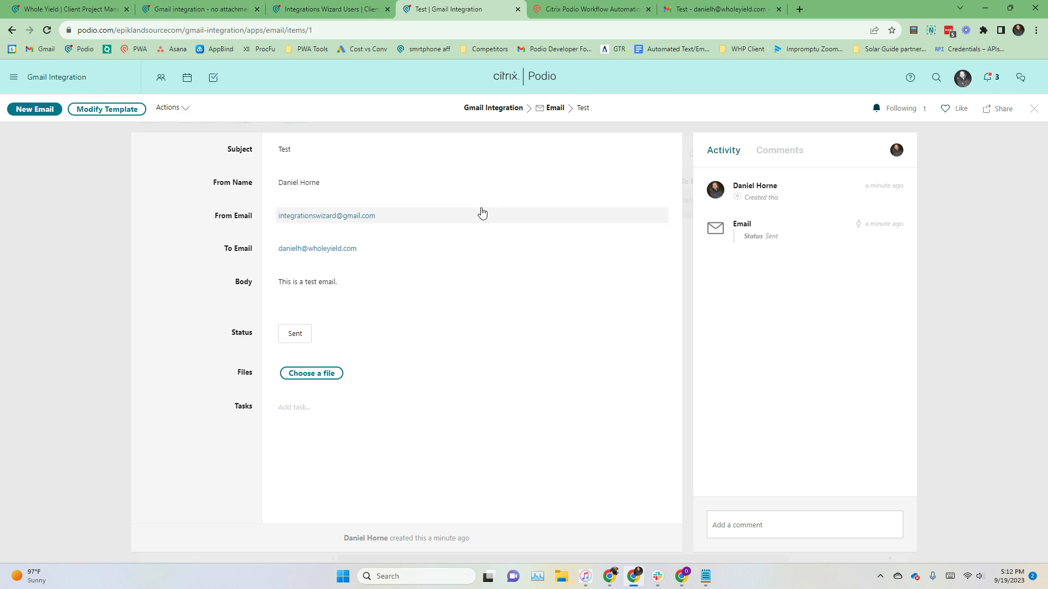
Step: Create a new flow on app B in Testing Space 2 with the item-created trigger
{"action": "left_click", "coordinate": [563, 7]}
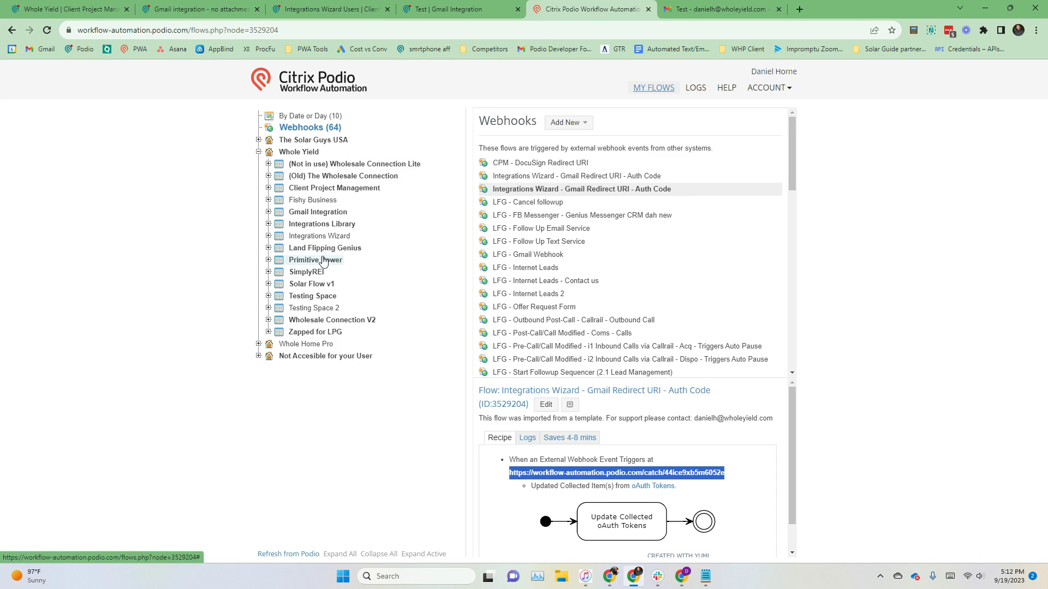
{"action": "left_click", "coordinate": [320, 308]}
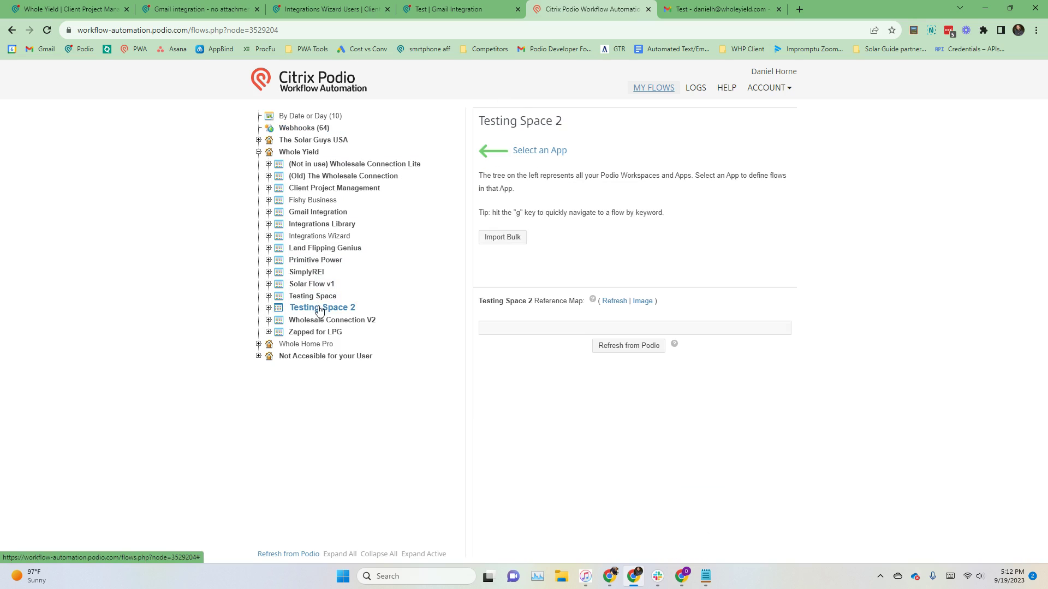
{"action": "left_click", "coordinate": [302, 319]}
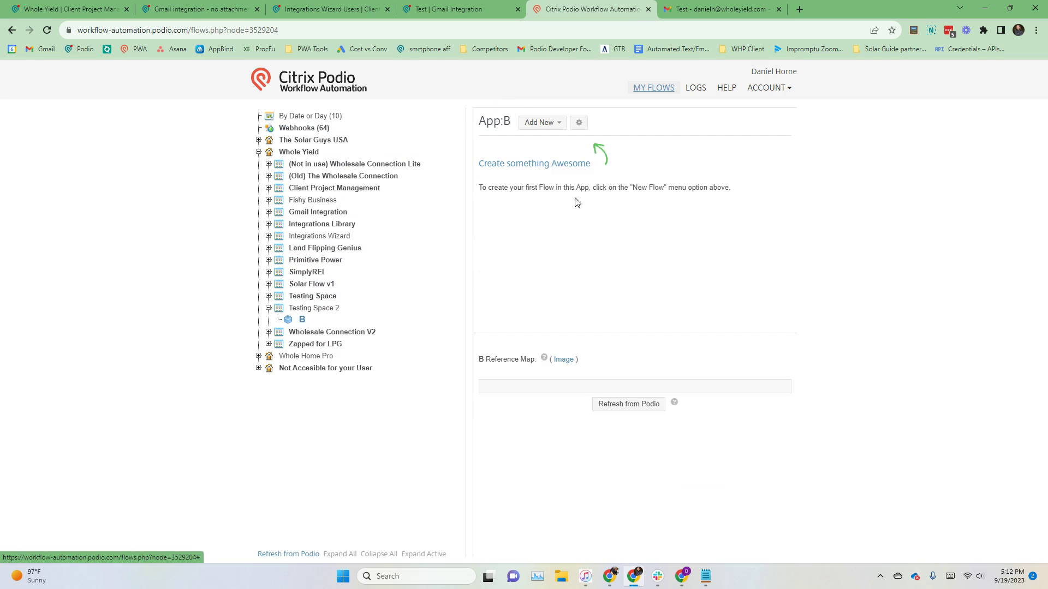
{"action": "left_click", "coordinate": [540, 122]}
{"action": "left_click", "coordinate": [578, 146]}
{"action": "left_click", "coordinate": [453, 248]}
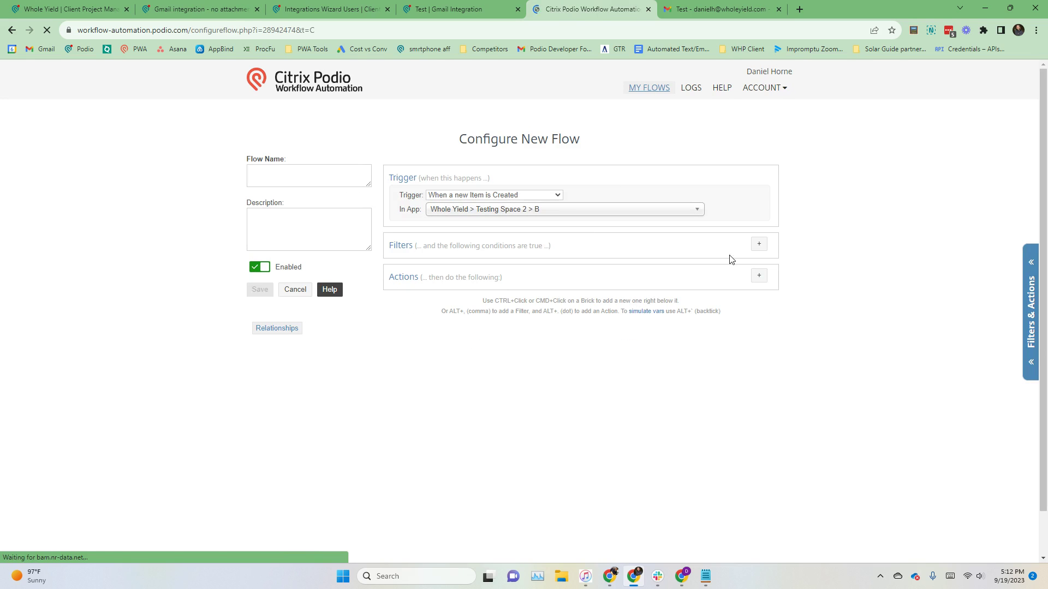
Step: Name the flow and add a Create Item action found by searching 'cre'
{"action": "left_click", "coordinate": [339, 177]}
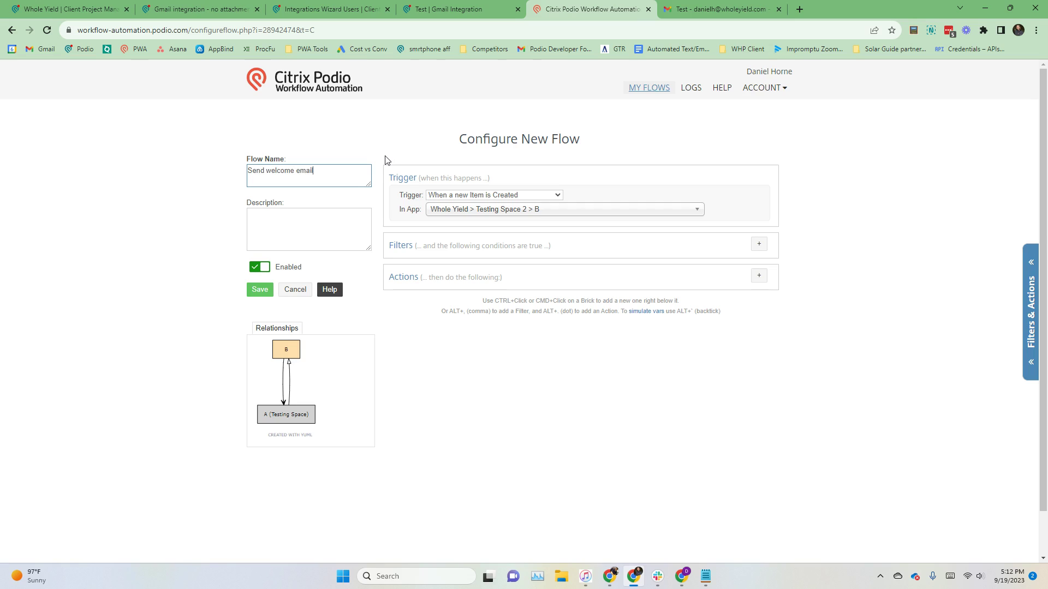
{"action": "left_click", "coordinate": [759, 276]}
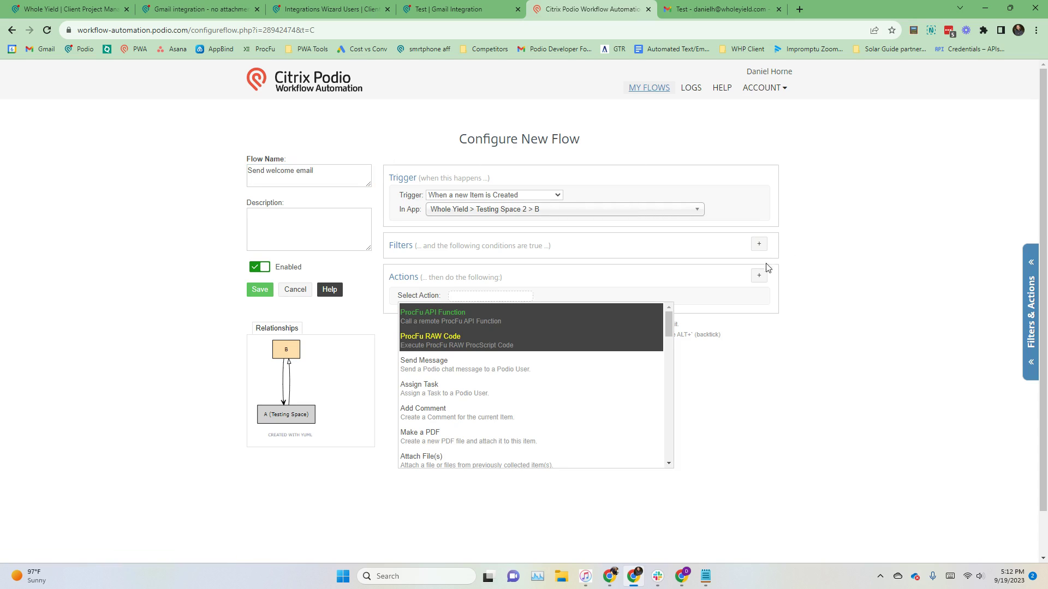
{"action": "type", "text": "u"}
{"action": "key", "text": "BackSpace"}
{"action": "type", "text": "cre"}
{"action": "key", "text": "Down"}
{"action": "key", "text": "Down"}
{"action": "key", "text": "Down"}
{"action": "key", "text": "Up"}
{"action": "key", "text": "Return"}
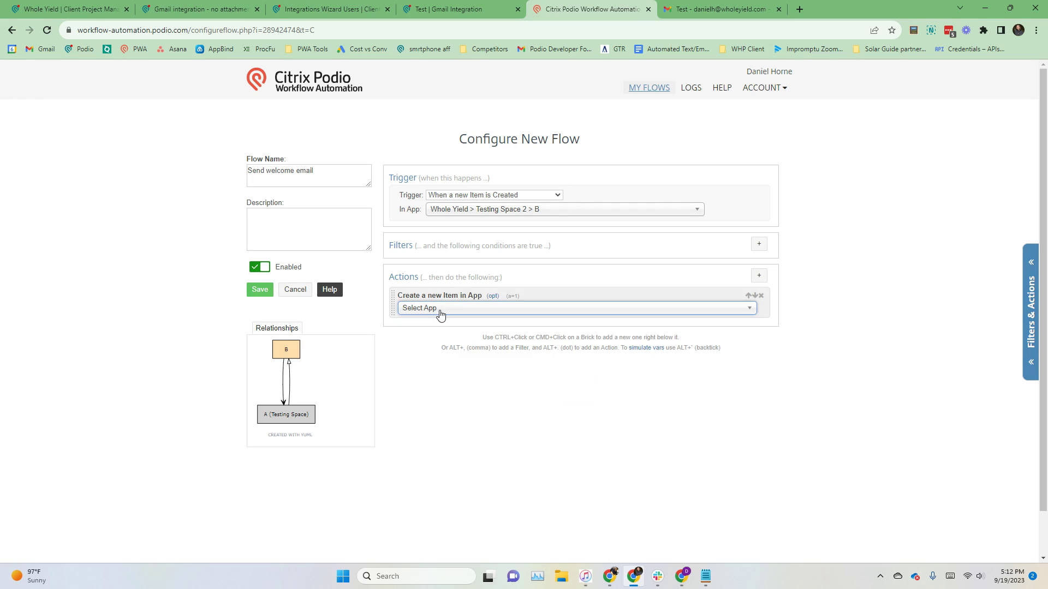
Step: Target the Gmail Integration Email app with the action and enable Hook Event
{"action": "left_click", "coordinate": [437, 309]}
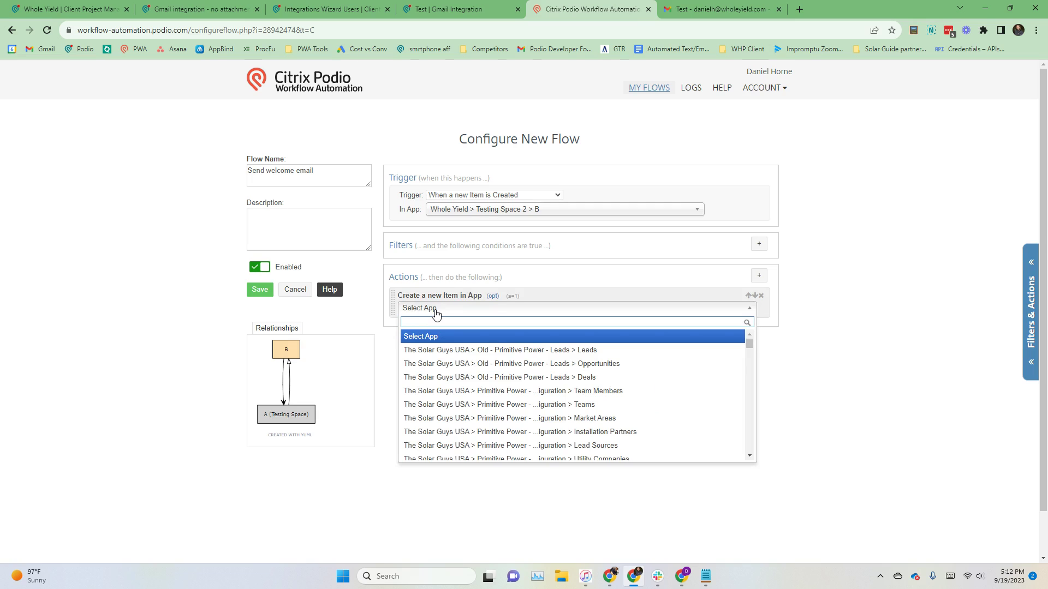
{"action": "type", "text": "email"}
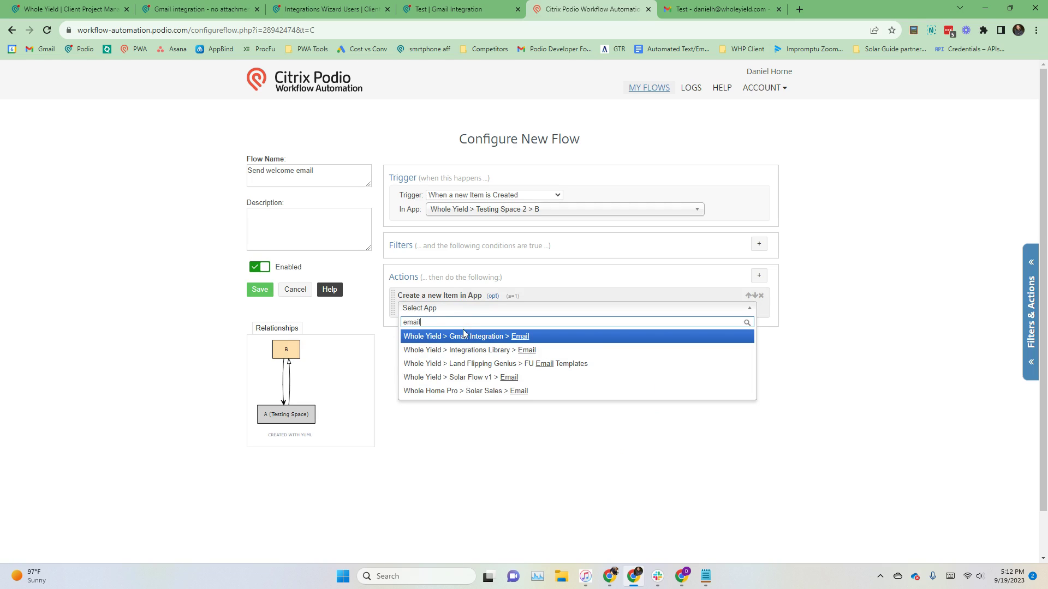
{"action": "left_click", "coordinate": [472, 337]}
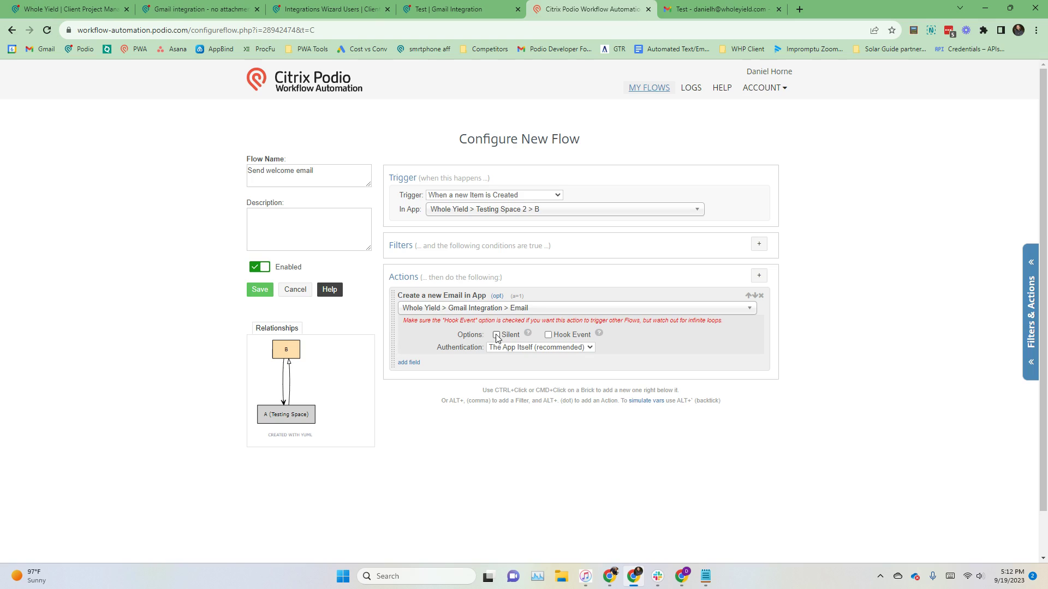
{"action": "left_click", "coordinate": [548, 335]}
Step: Add Subject, From Name, From Email, To Email and Body field rows to the create action
{"action": "left_click", "coordinate": [409, 362]}
{"action": "left_click", "coordinate": [458, 363]}
{"action": "left_click", "coordinate": [447, 382]}
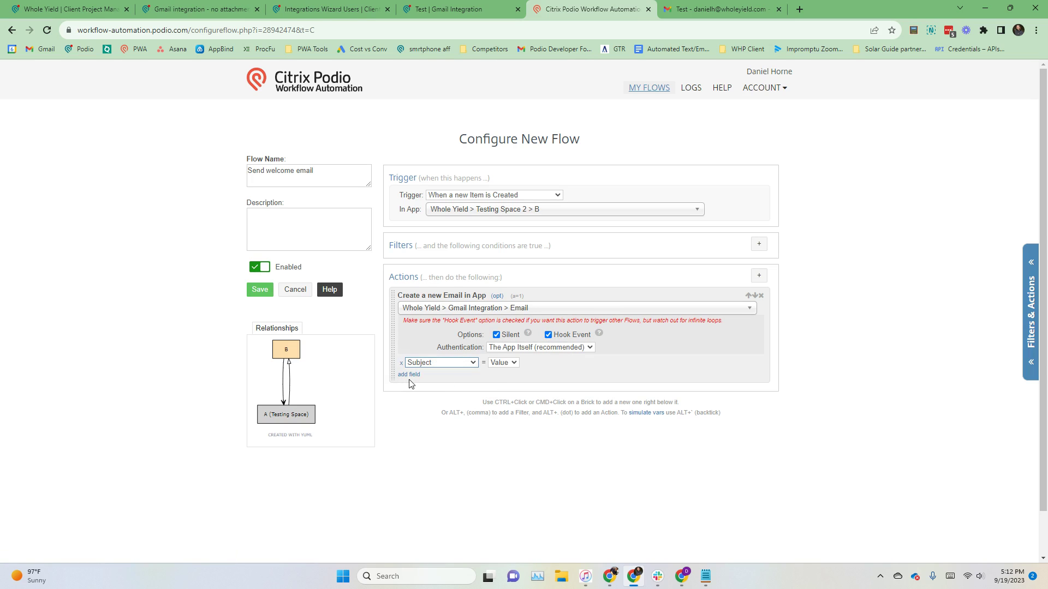
{"action": "left_click", "coordinate": [409, 374]}
{"action": "left_click", "coordinate": [411, 379]}
{"action": "left_click", "coordinate": [420, 407]}
{"action": "left_click", "coordinate": [409, 395]}
{"action": "left_click", "coordinate": [431, 397]}
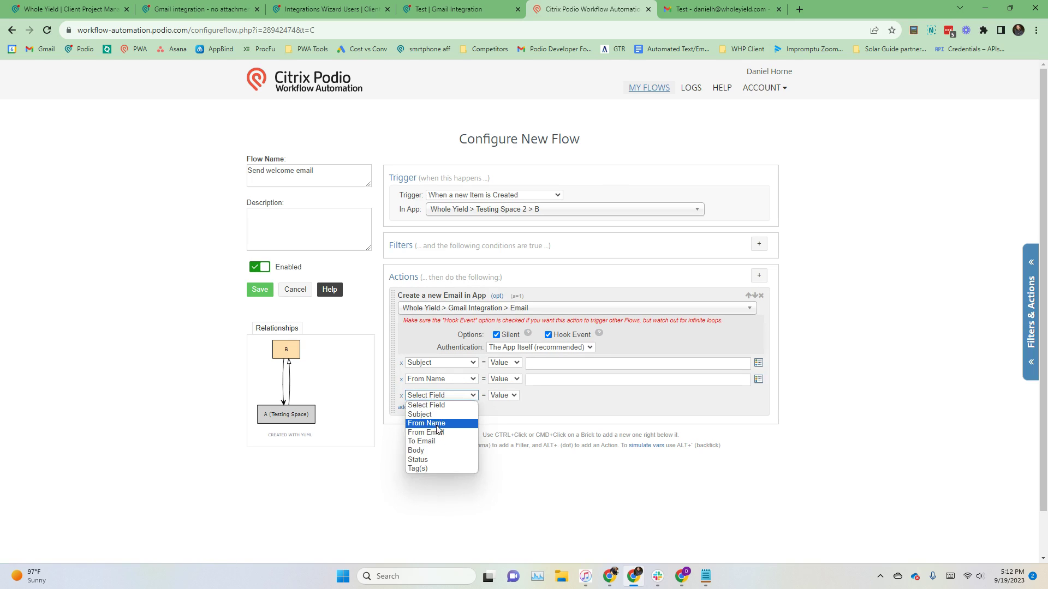
{"action": "left_click", "coordinate": [426, 422]}
{"action": "left_click", "coordinate": [409, 407]}
{"action": "left_click", "coordinate": [431, 412]}
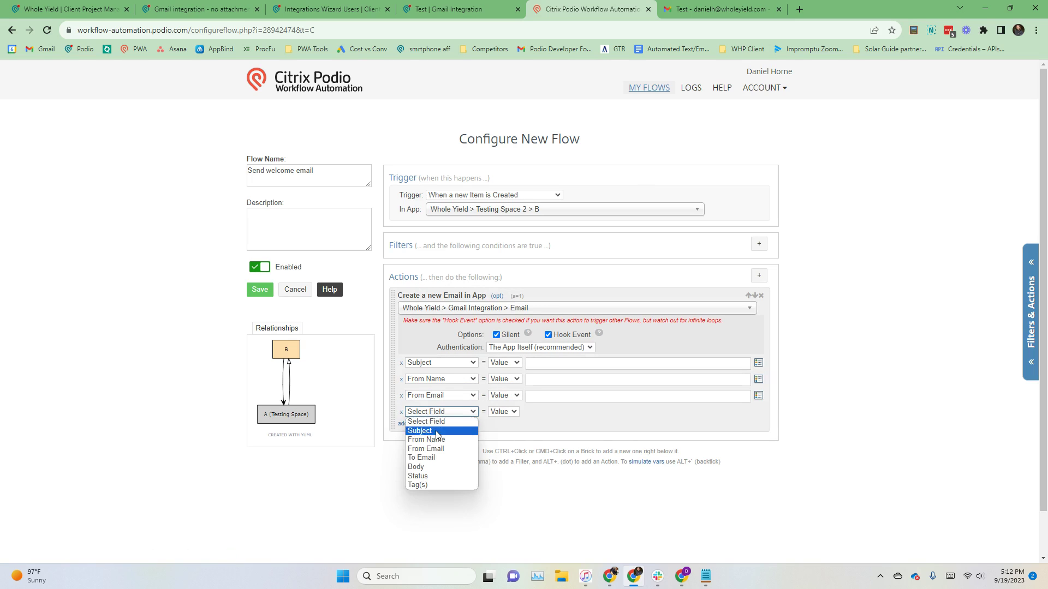
{"action": "left_click", "coordinate": [443, 458]}
{"action": "left_click", "coordinate": [409, 424]}
{"action": "left_click", "coordinate": [431, 428]}
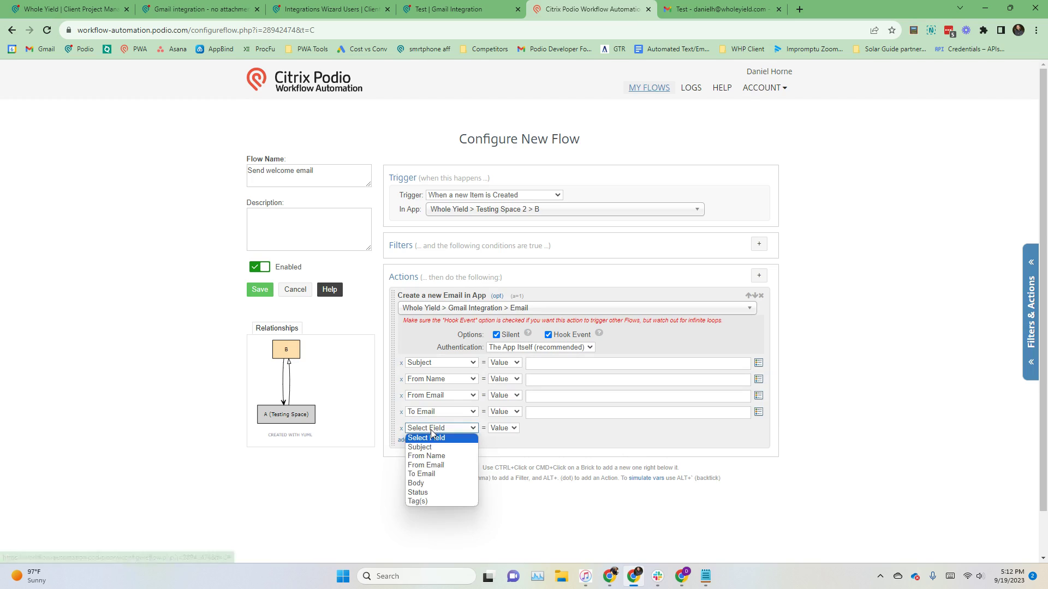
{"action": "left_click", "coordinate": [451, 483]}
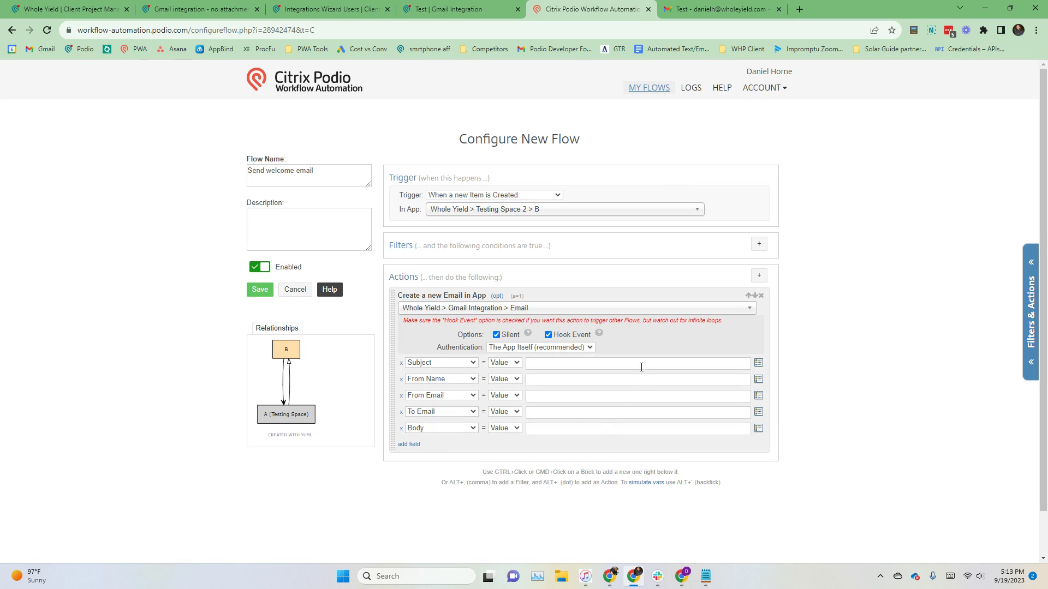
Step: Add and remove an empty filter, then delete the email-creation action
{"action": "left_click", "coordinate": [733, 369]}
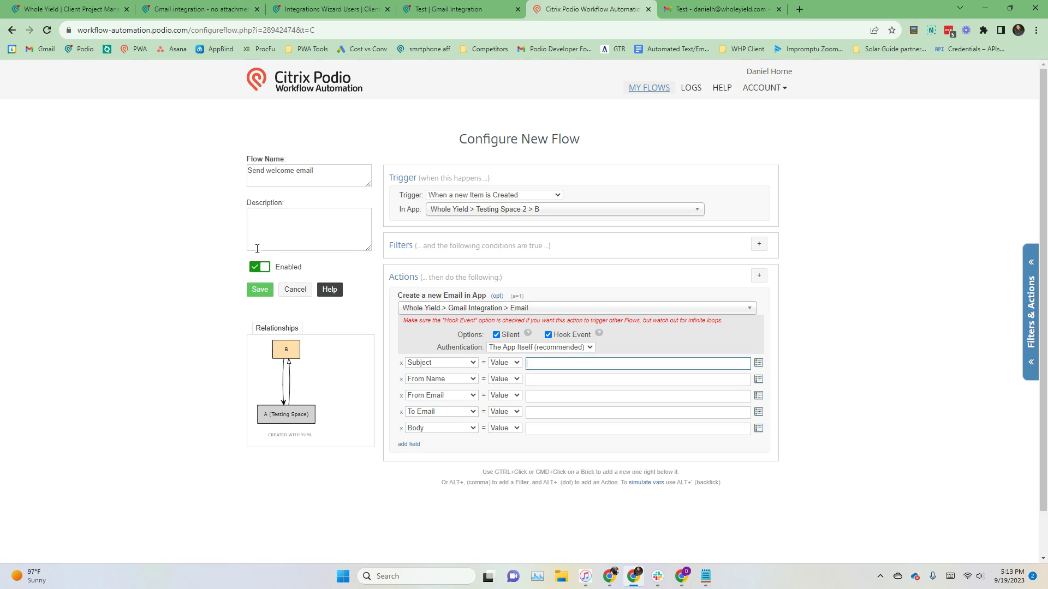
{"action": "left_click", "coordinate": [760, 245]}
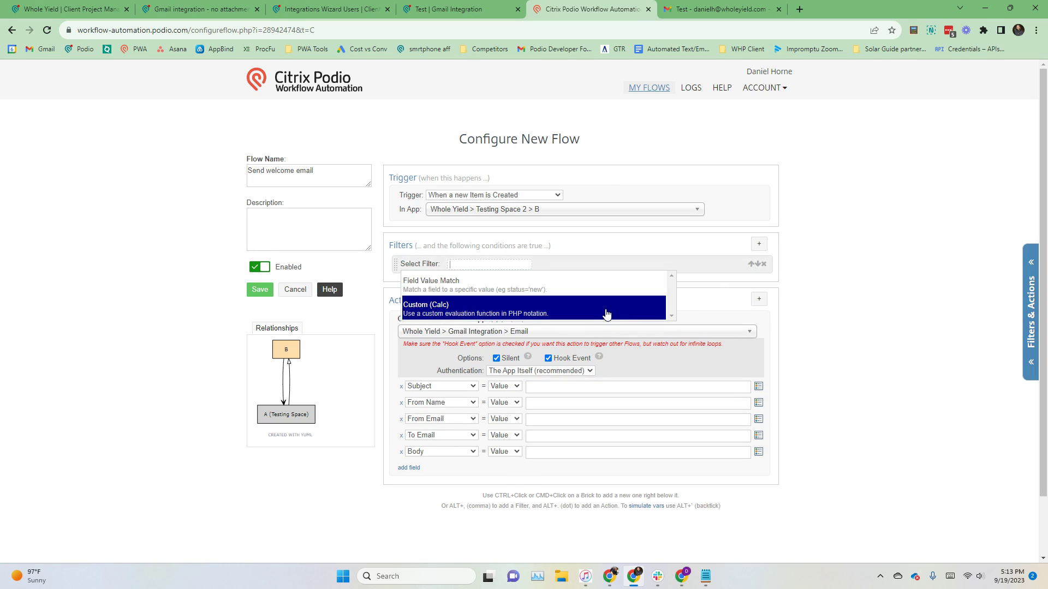
{"action": "left_click", "coordinate": [797, 326]}
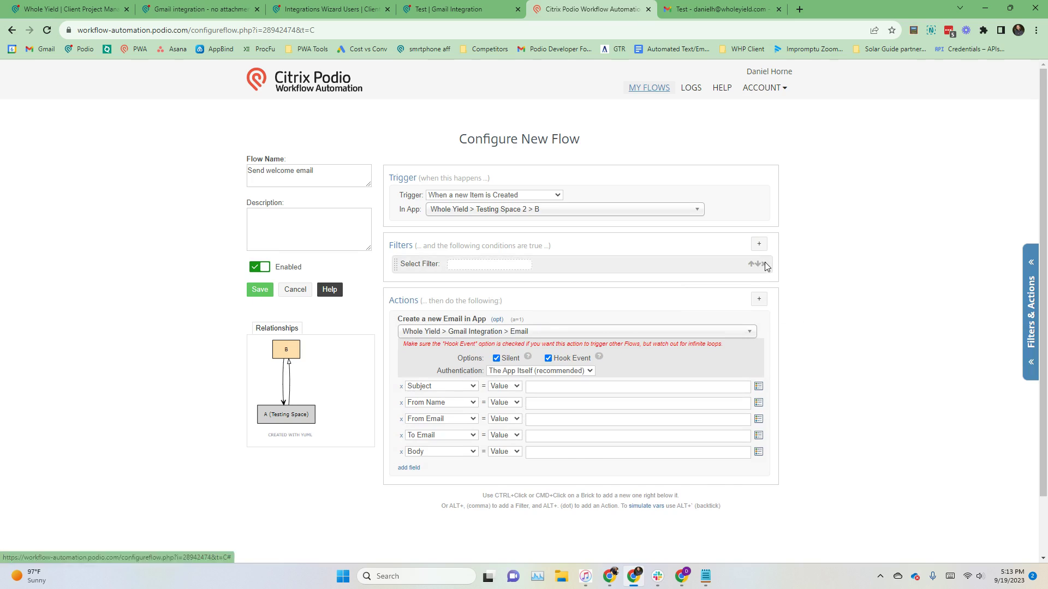
{"action": "left_click", "coordinate": [764, 264]}
{"action": "left_click", "coordinate": [761, 299]}
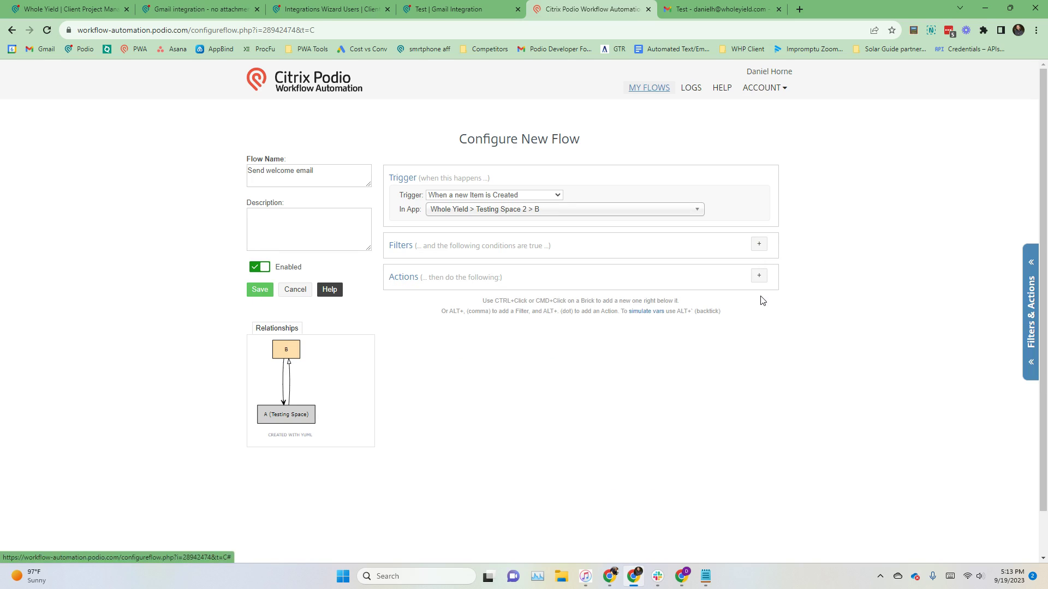
Step: Cancel the unsaved flow and close the Gmail integration item back to the library
{"action": "left_click", "coordinate": [296, 291]}
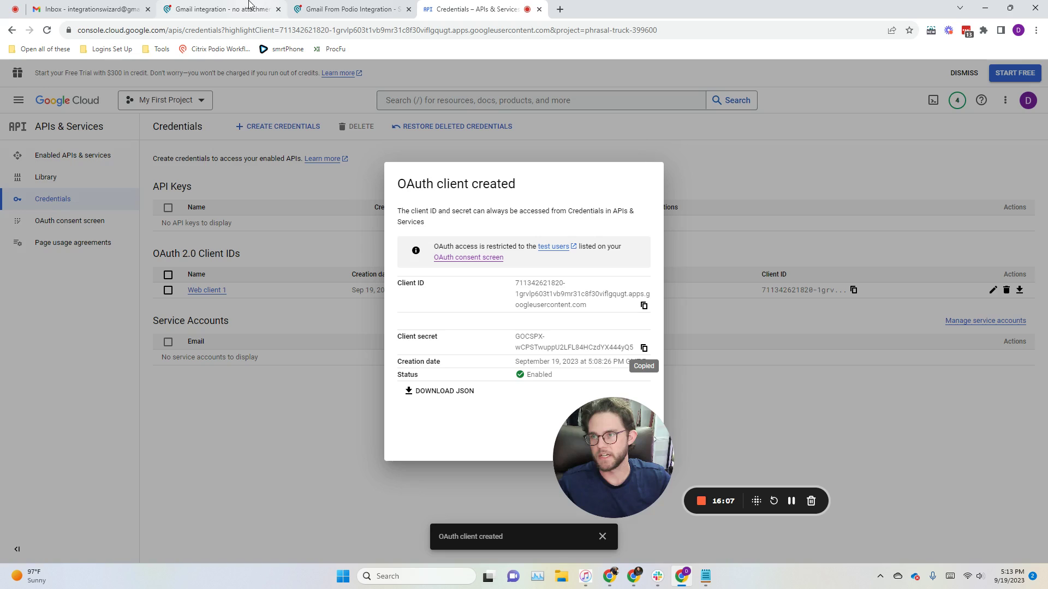
{"action": "left_click", "coordinate": [315, 4]}
{"action": "left_click", "coordinate": [218, 9]}
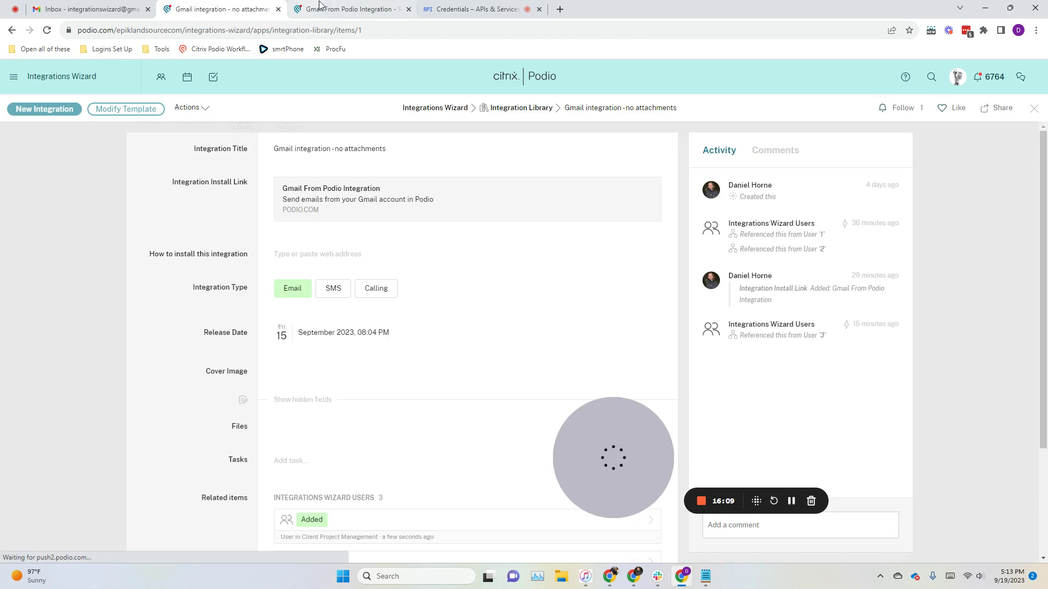
{"action": "left_click", "coordinate": [51, 205]}
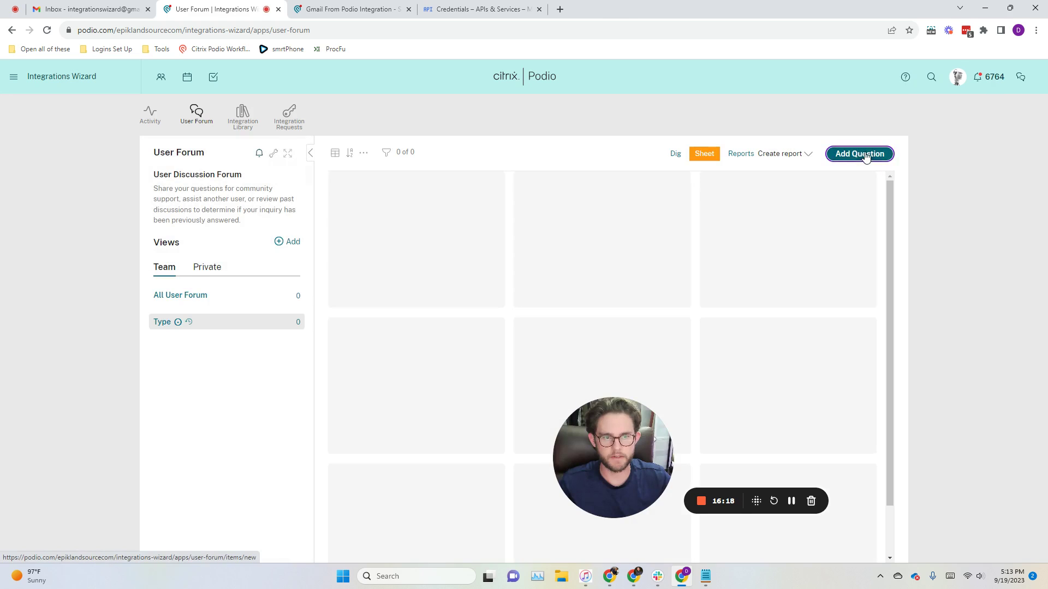
Step: Start and discard a new forum question and a new integration request, leaving Integration Requests at 0 items
{"action": "left_click", "coordinate": [864, 154]}
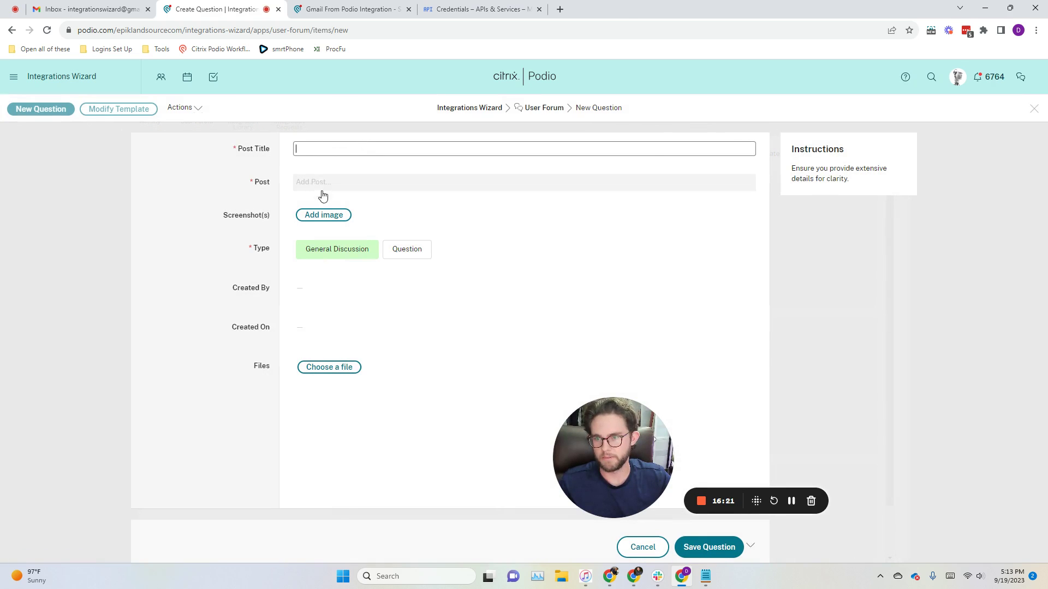
{"action": "left_click", "coordinate": [635, 547]}
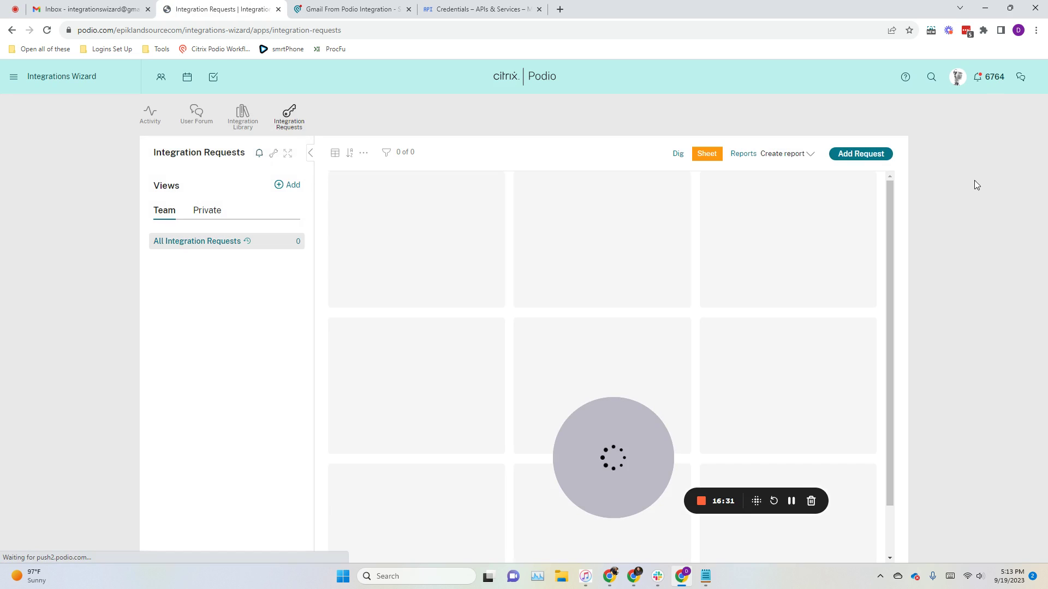
{"action": "left_click", "coordinate": [868, 154]}
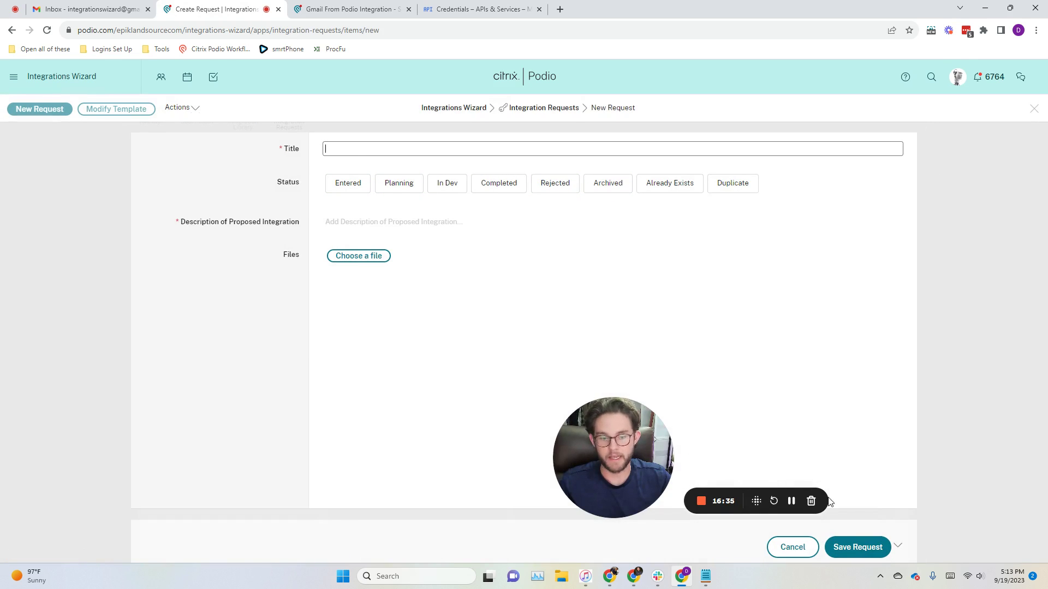
{"action": "left_click", "coordinate": [792, 548]}
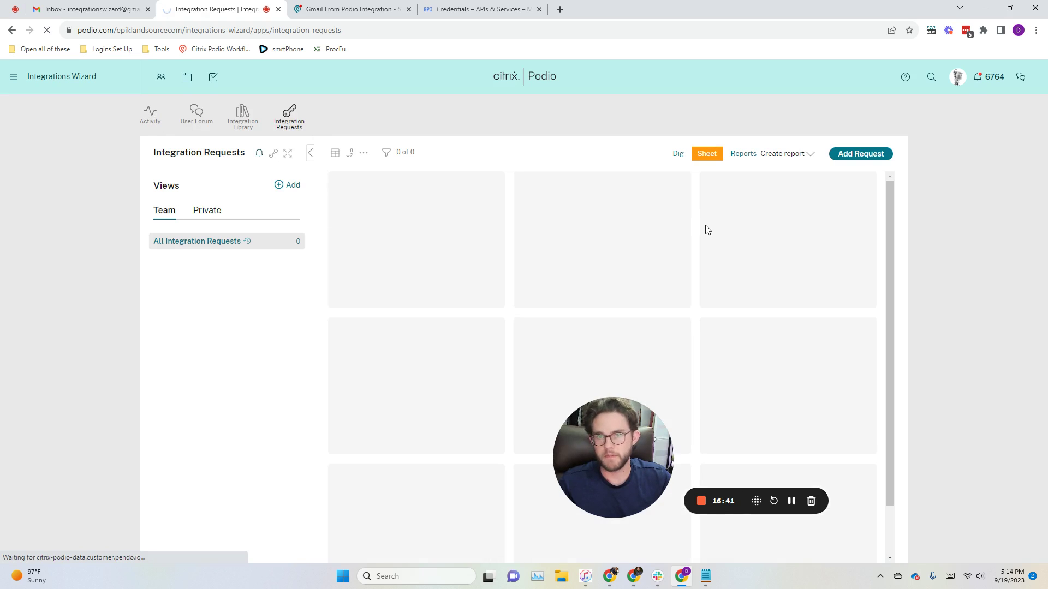
{"action": "left_click_drag", "start_coordinate": [620, 430], "coordinate": [74, 466]}
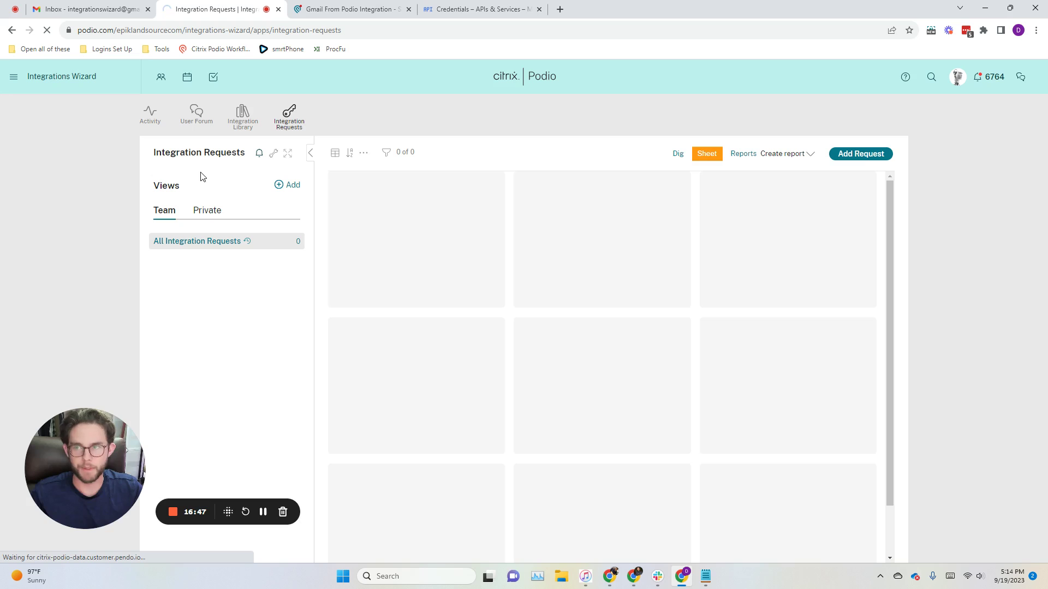
Step: View the workspace activity feed with its Read this First notes and the Gmail integration
{"action": "left_click", "coordinate": [154, 117]}
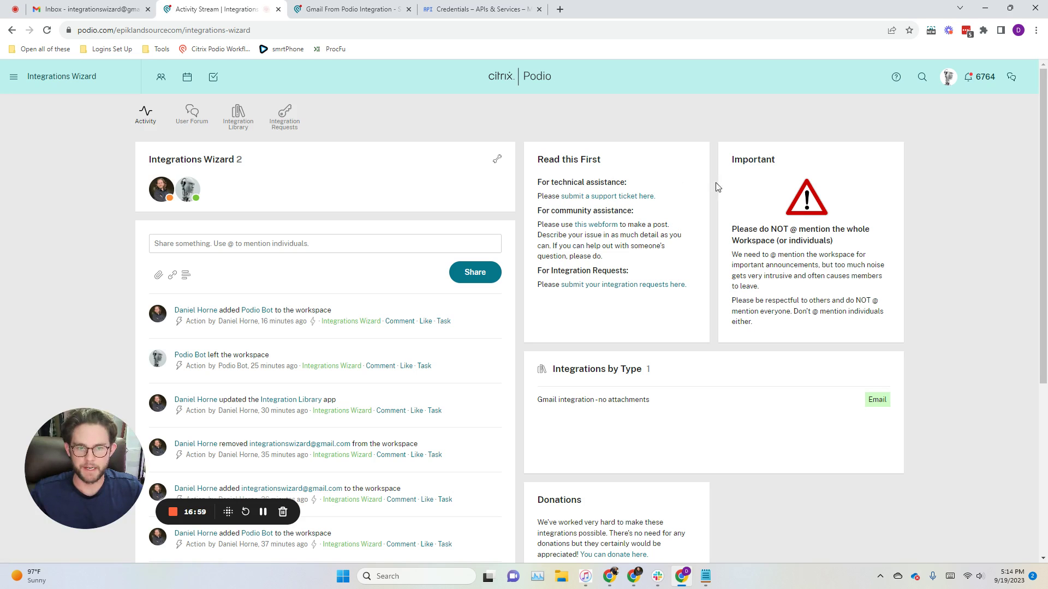
{"action": "scroll", "coordinate": [728, 328], "scroll_direction": "down", "scroll_amount": 5}
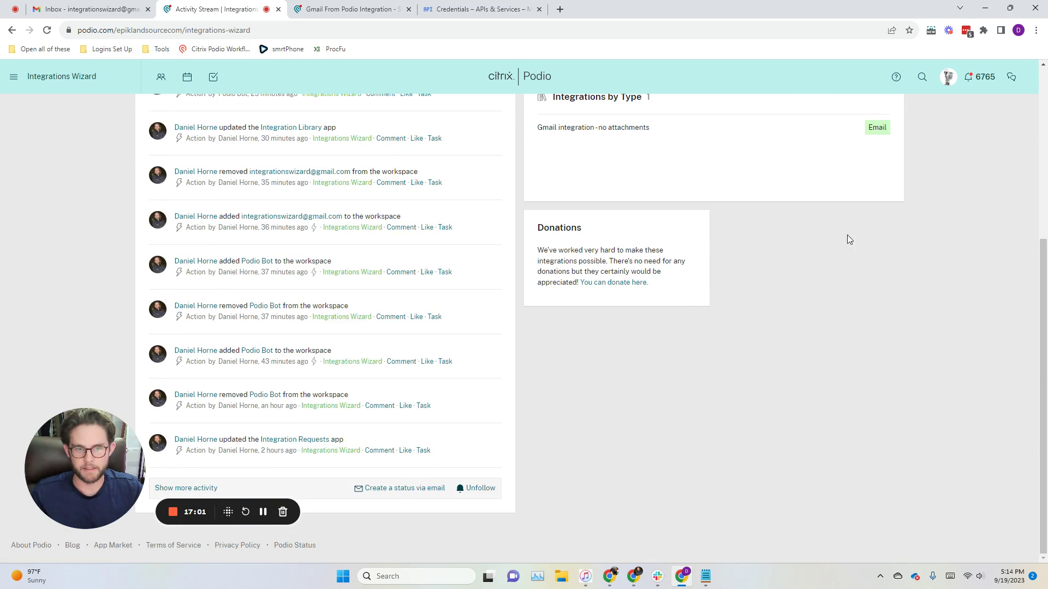
{"action": "scroll", "coordinate": [779, 271], "scroll_direction": "up", "scroll_amount": 4}
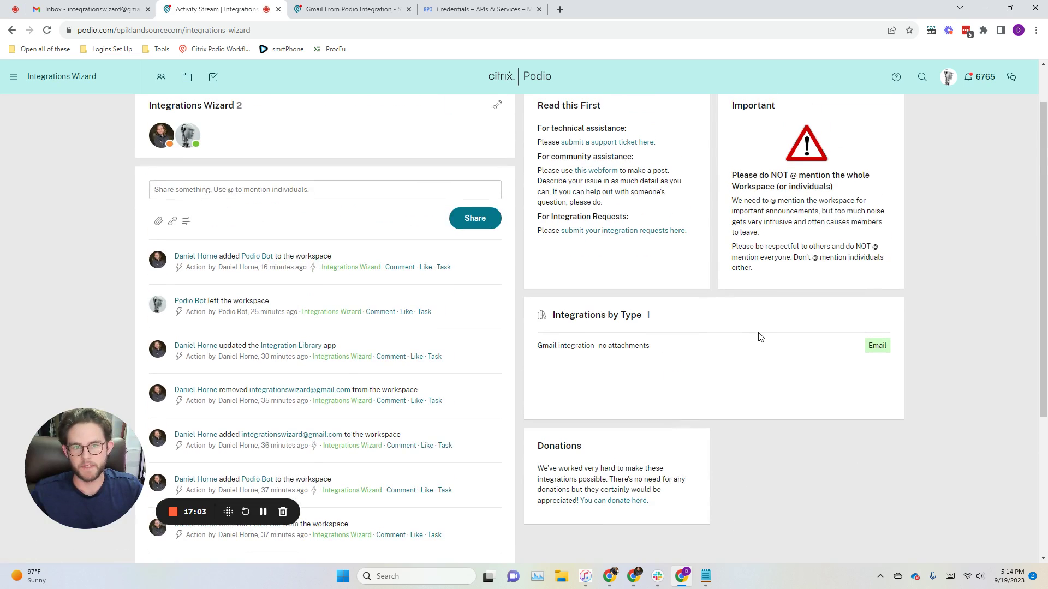
{"action": "scroll", "coordinate": [761, 337], "scroll_direction": "up", "scroll_amount": 1}
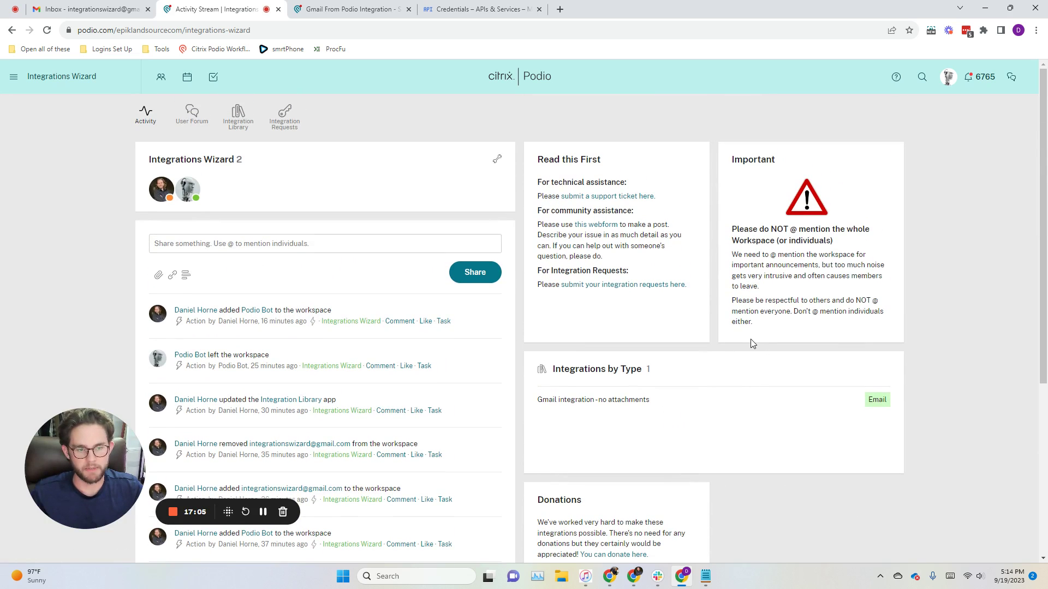